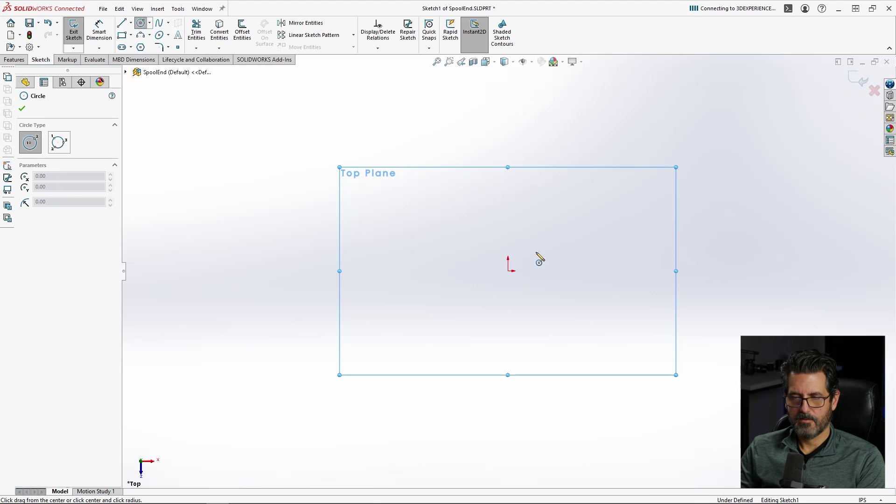
Sketch a circle centred on the origin and dimension its diameter to 2.25 in.
{"action": "left_click", "coordinate": [508, 270]}
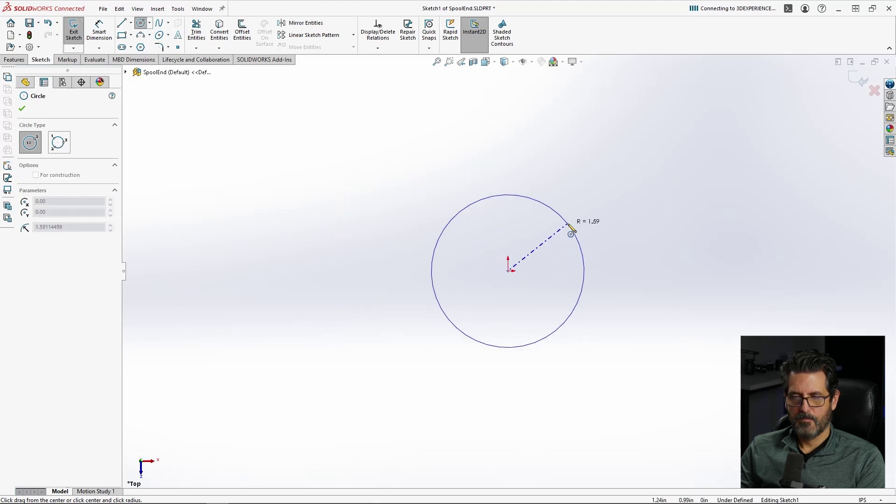
{"action": "left_click", "coordinate": [568, 224]}
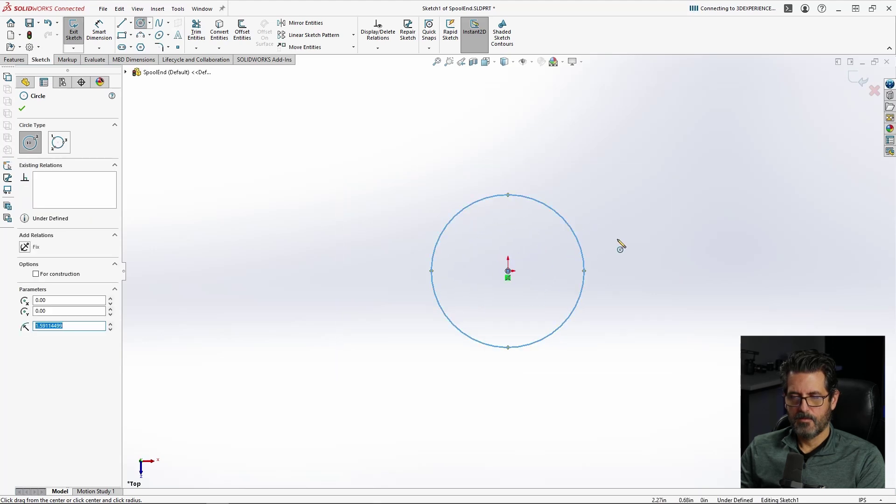
{"action": "right_click_drag", "start_coordinate": [617, 242], "coordinate": [601, 48]}
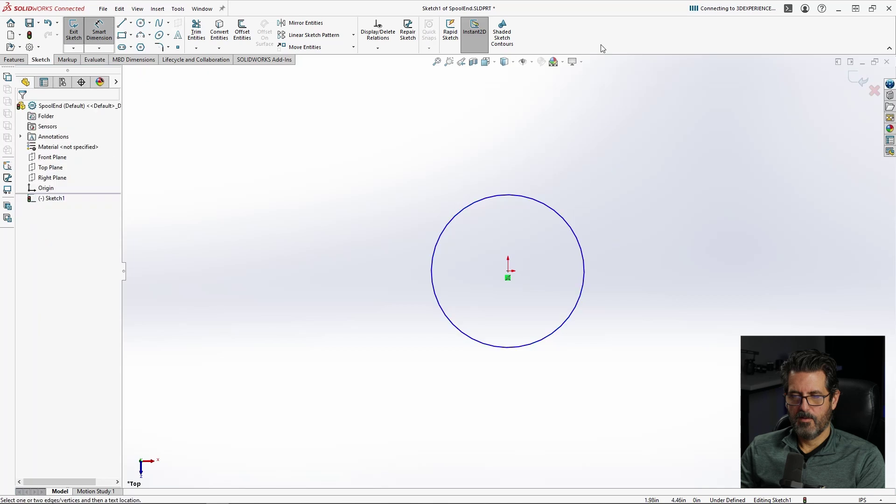
{"action": "left_click", "coordinate": [568, 223]}
{"action": "left_click", "coordinate": [620, 183]}
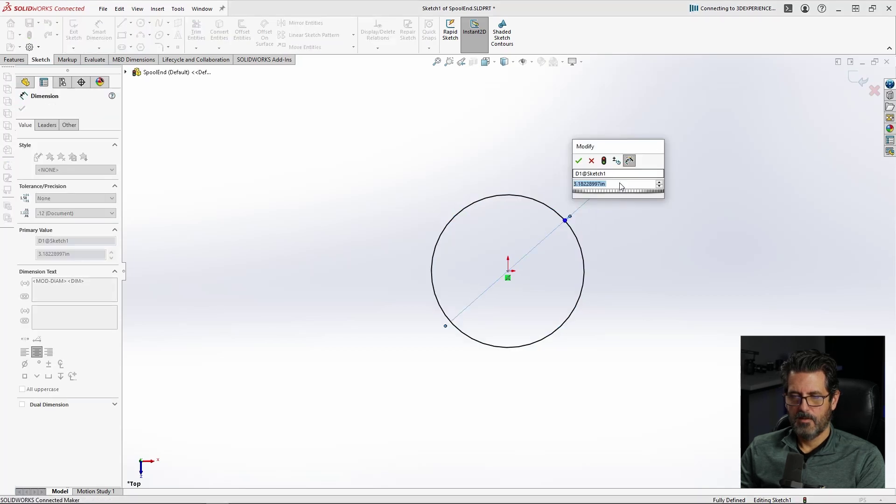
{"action": "type", "text": "2.25"}
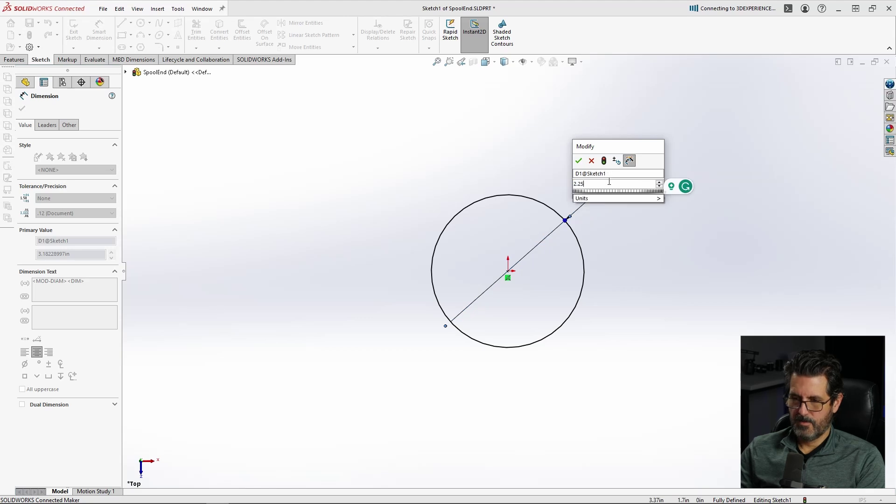
{"action": "key", "text": "Return"}
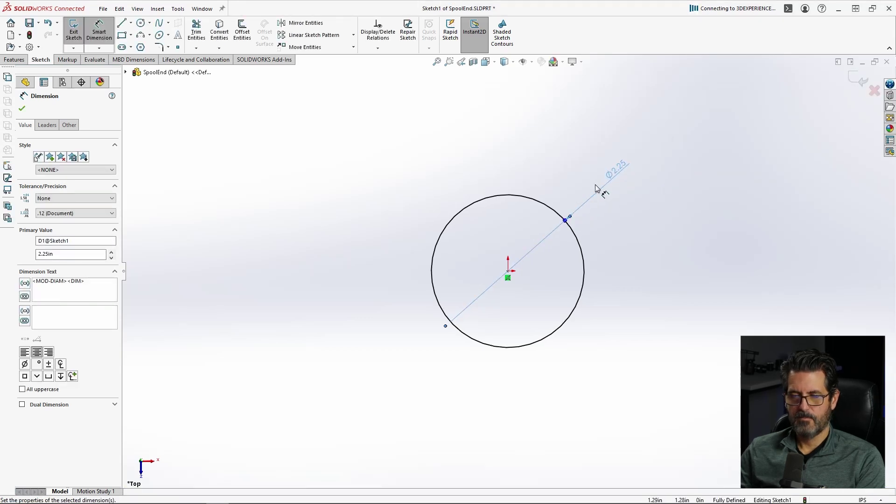
Extrude the circle as a blind boss 0.0625 in thick.
{"action": "left_click", "coordinate": [13, 62]}
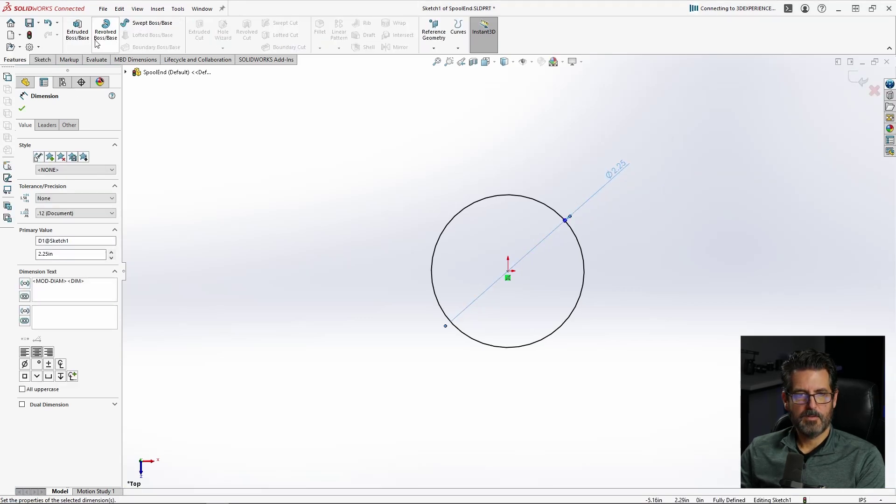
{"action": "left_click", "coordinate": [78, 31]}
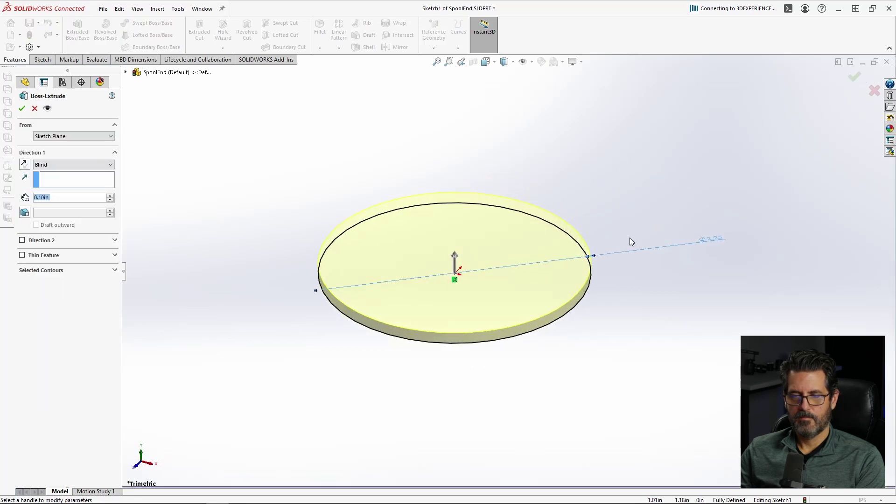
{"action": "type", "text": "0.0625"}
{"action": "key", "text": "Return"}
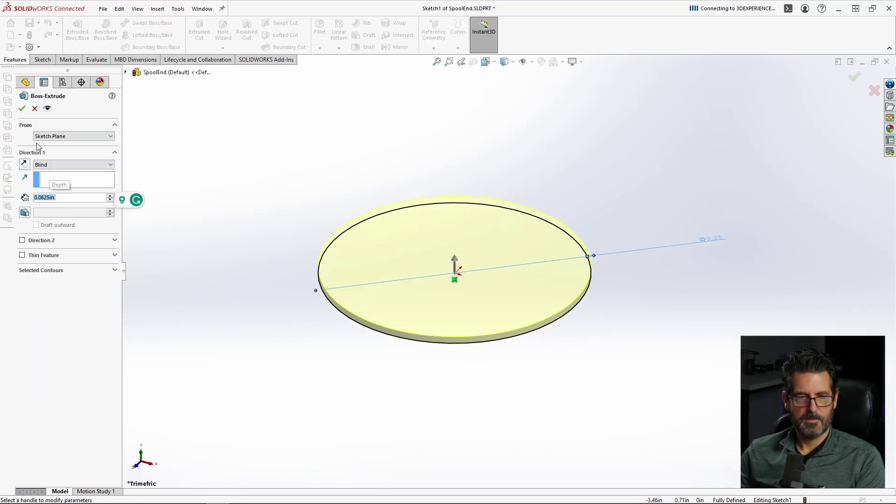
{"action": "left_click", "coordinate": [22, 110]}
Start a sketch on the disc's top face and draw a circle about 0.85 in in diameter centred on the origin.
{"action": "middle_click_drag", "start_coordinate": [465, 256], "coordinate": [629, 242]}
{"action": "left_click", "coordinate": [644, 236]}
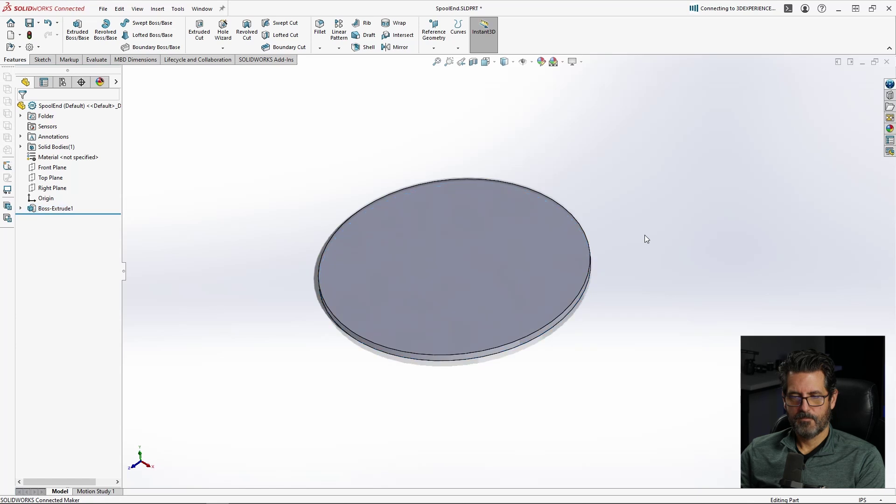
{"action": "left_click", "coordinate": [498, 256]}
{"action": "left_click", "coordinate": [540, 233]}
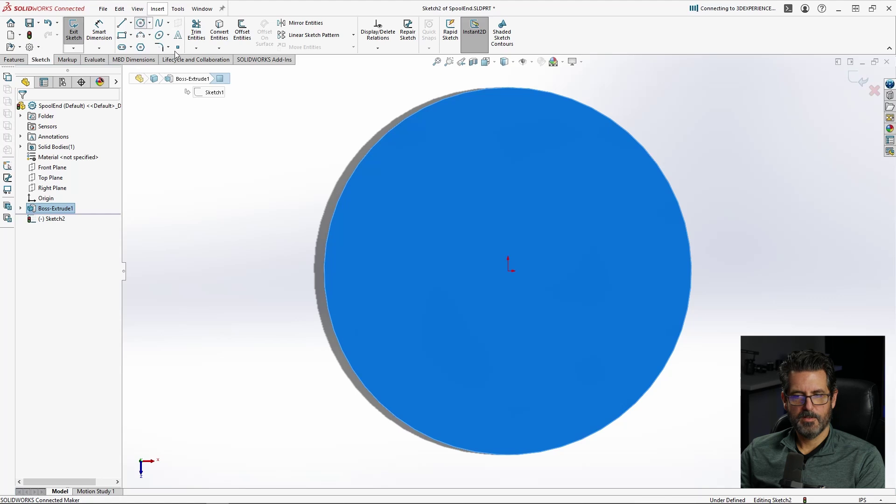
{"action": "left_click", "coordinate": [141, 23]}
{"action": "left_click_drag", "start_coordinate": [508, 271], "coordinate": [570, 240]}
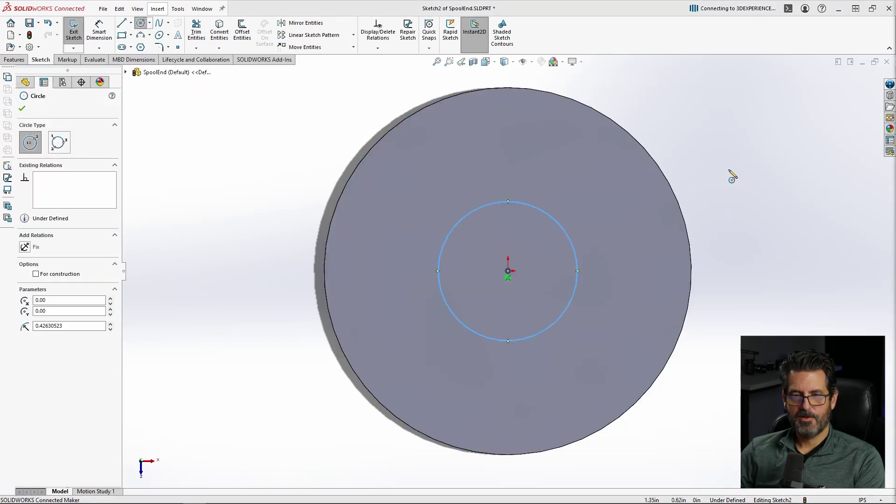
Dimension the inner circle's diameter to 0.96 in.
{"action": "right_click_drag", "start_coordinate": [706, 216], "coordinate": [710, 90]}
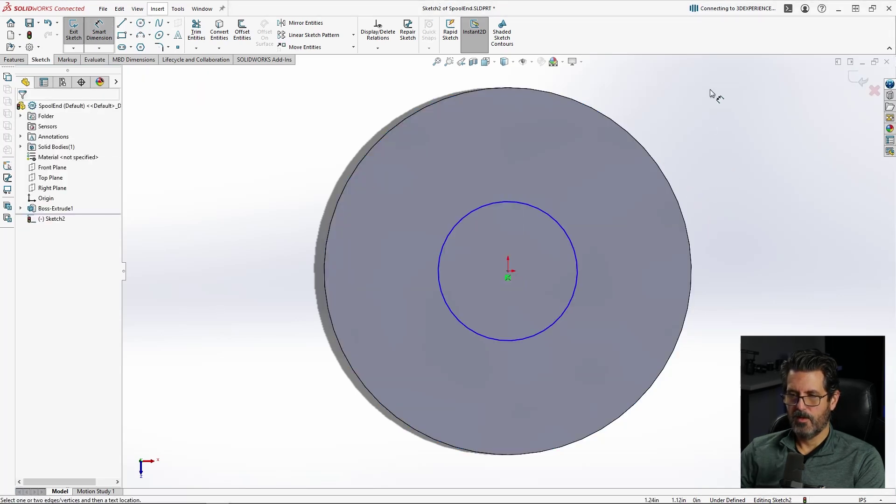
{"action": "left_click", "coordinate": [555, 219]}
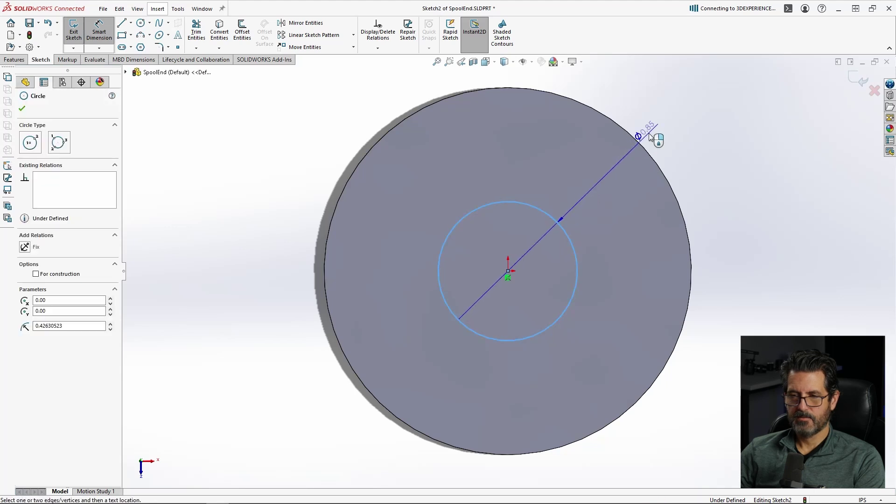
{"action": "left_click", "coordinate": [656, 138]}
{"action": "type", "text": ".88"}
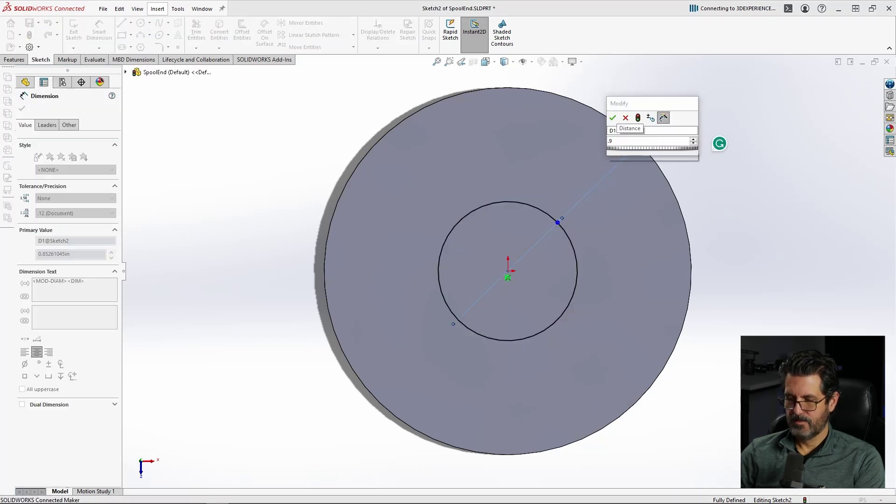
{"action": "key", "text": "Return"}
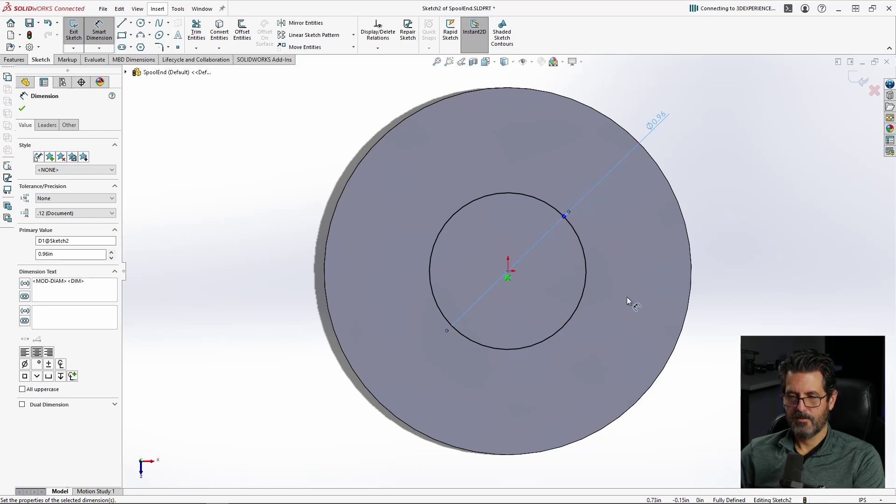
Offset the 0.96 in circle inward by 1/16 in to form a thin ring profile.
{"action": "middle_click_drag", "start_coordinate": [604, 284], "coordinate": [606, 196]}
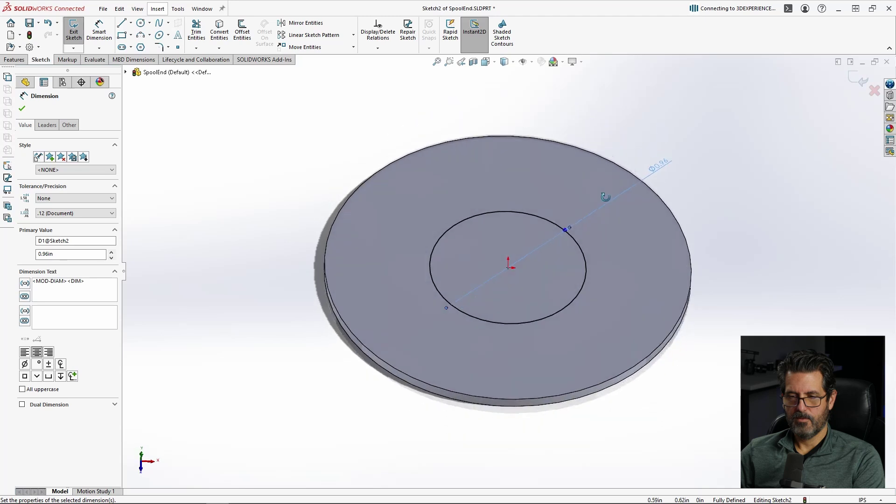
{"action": "scroll", "coordinate": [604, 207], "scroll_direction": "up", "scroll_amount": 1}
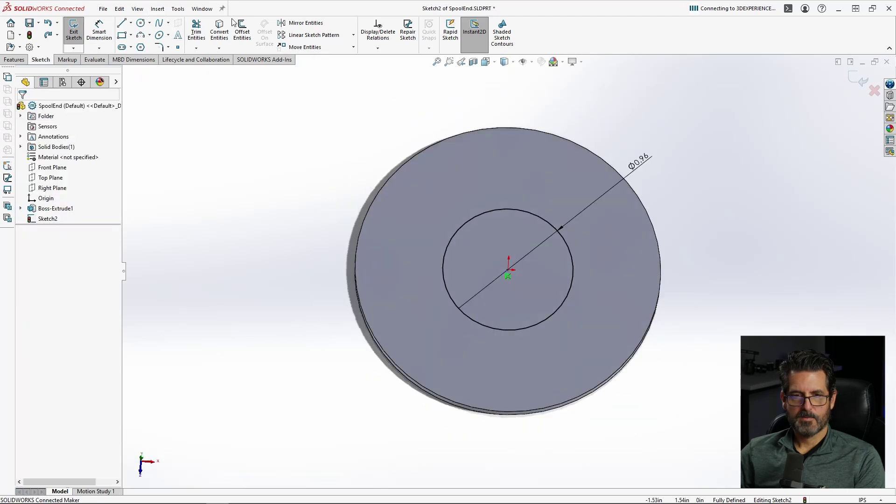
{"action": "left_click", "coordinate": [241, 30]}
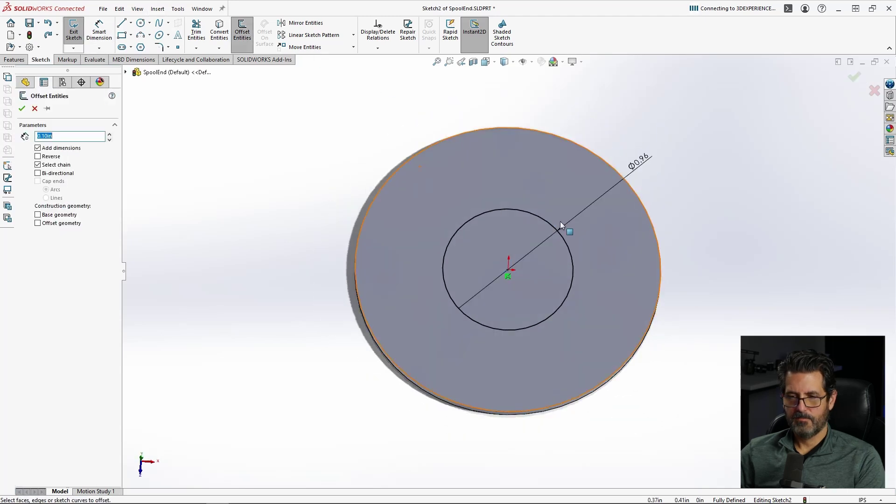
{"action": "left_click", "coordinate": [547, 221]}
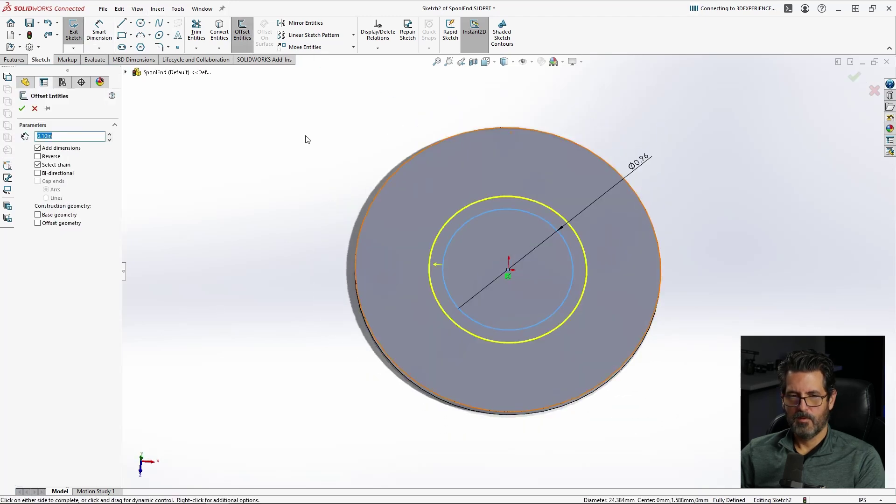
{"action": "left_click", "coordinate": [38, 157]}
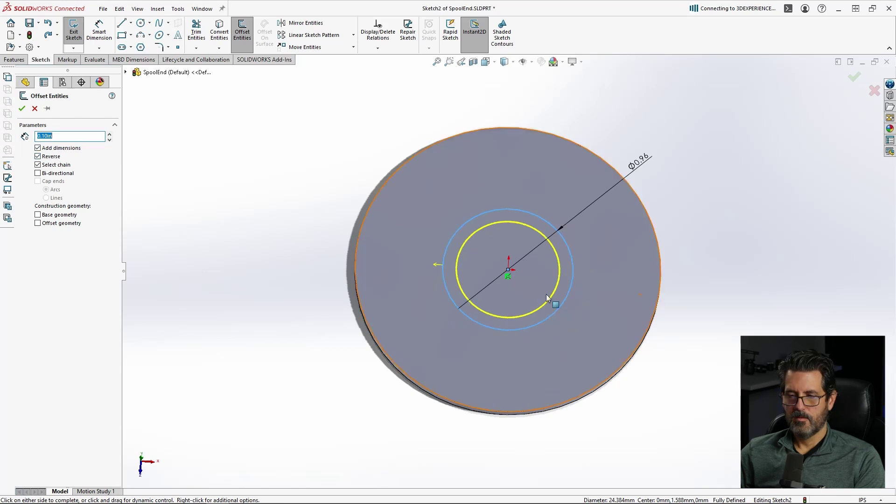
{"action": "left_click", "coordinate": [61, 132]}
{"action": "type", "text": "1/16"}
{"action": "key", "text": "Return"}
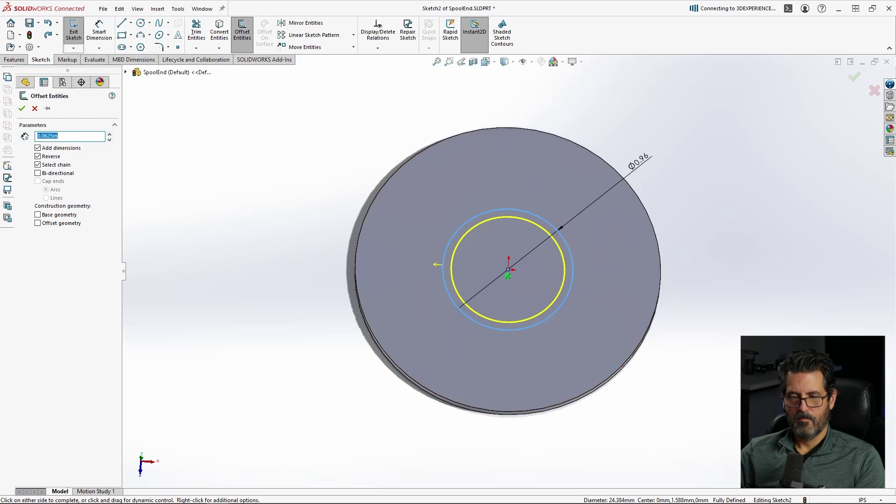
{"action": "key", "text": "Return"}
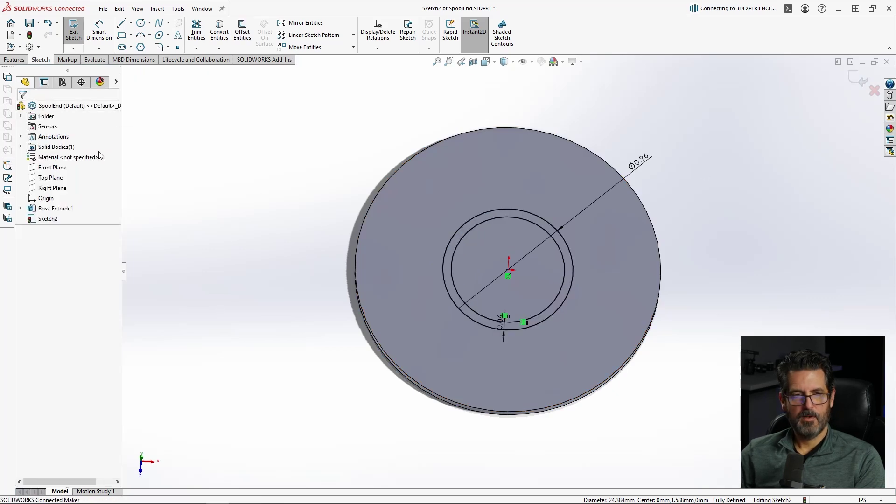
Extrude the ring profile 5/8 in upward from the disc, merged with it.
{"action": "left_click", "coordinate": [14, 59]}
{"action": "left_click", "coordinate": [77, 32]}
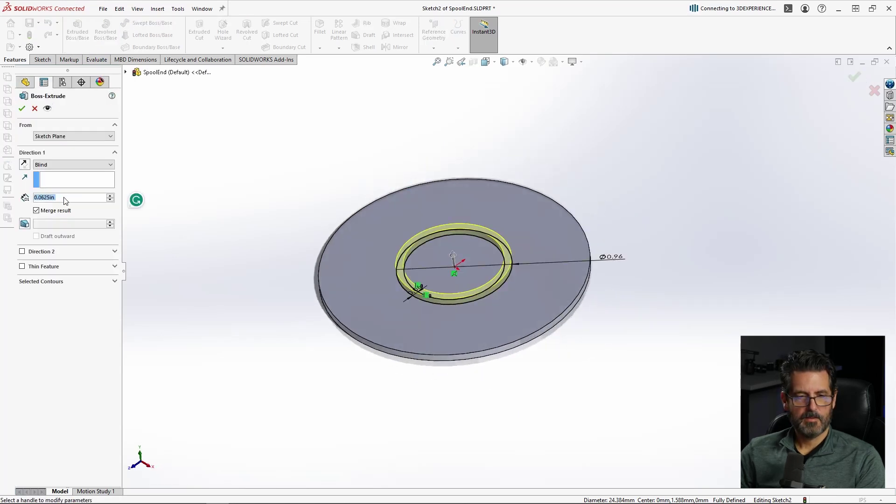
{"action": "type", "text": "5/8"}
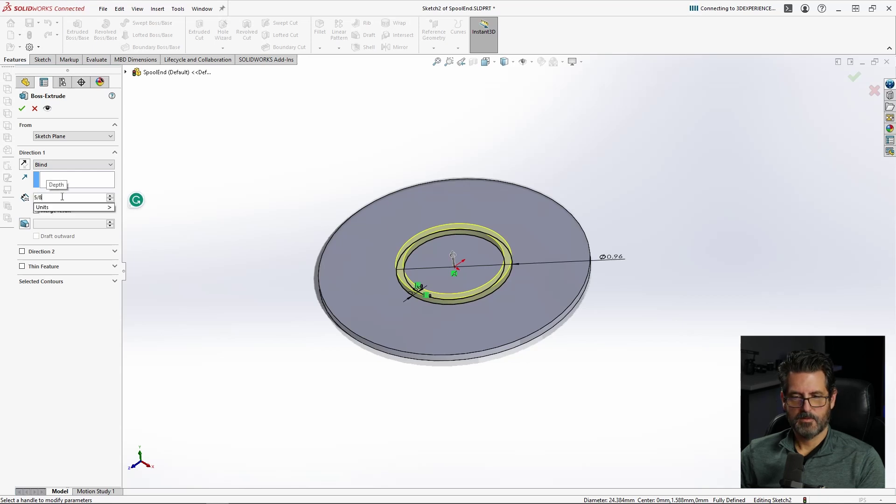
{"action": "key", "text": "Return"}
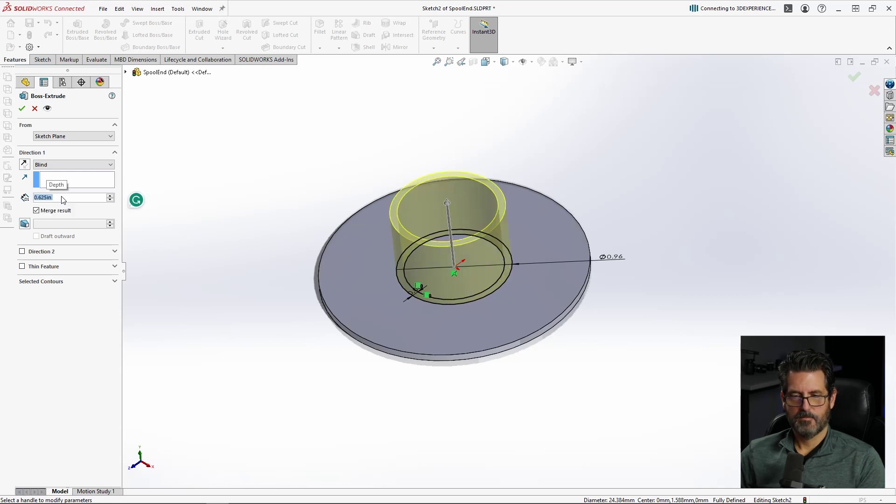
{"action": "key", "text": "Return"}
Start a sketch on the top rim face of the extruded tube.
{"action": "middle_click_drag", "start_coordinate": [587, 254], "coordinate": [536, 227]}
{"action": "left_click", "coordinate": [594, 194]}
{"action": "middle_click_drag", "start_coordinate": [507, 195], "coordinate": [523, 188]}
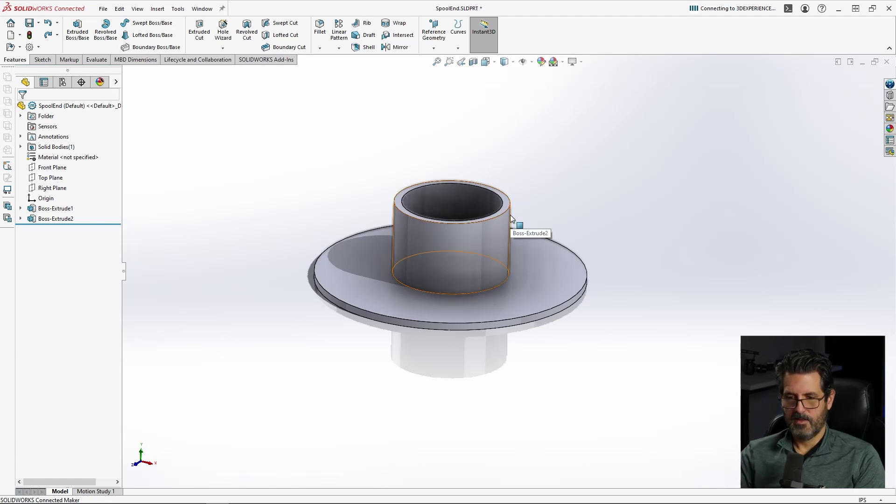
{"action": "middle_click_drag", "start_coordinate": [501, 194], "coordinate": [494, 228]}
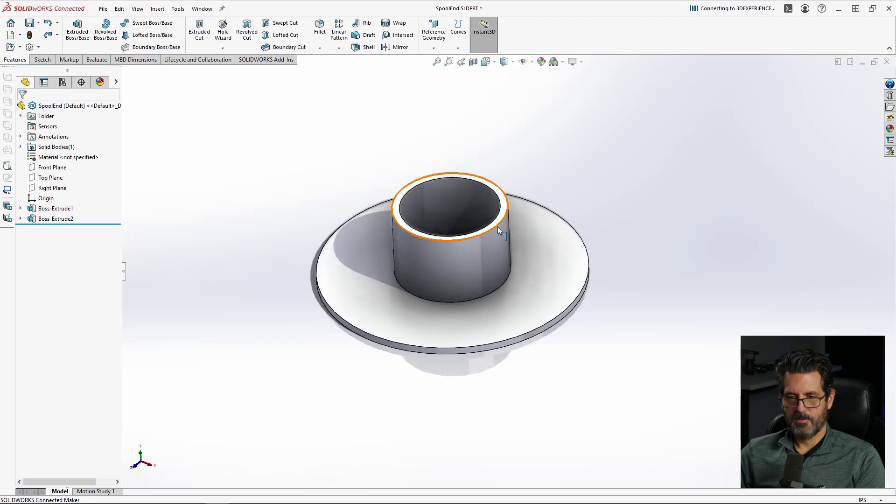
{"action": "scroll", "coordinate": [494, 227], "scroll_direction": "down", "scroll_amount": 3}
{"action": "left_click", "coordinate": [506, 218]}
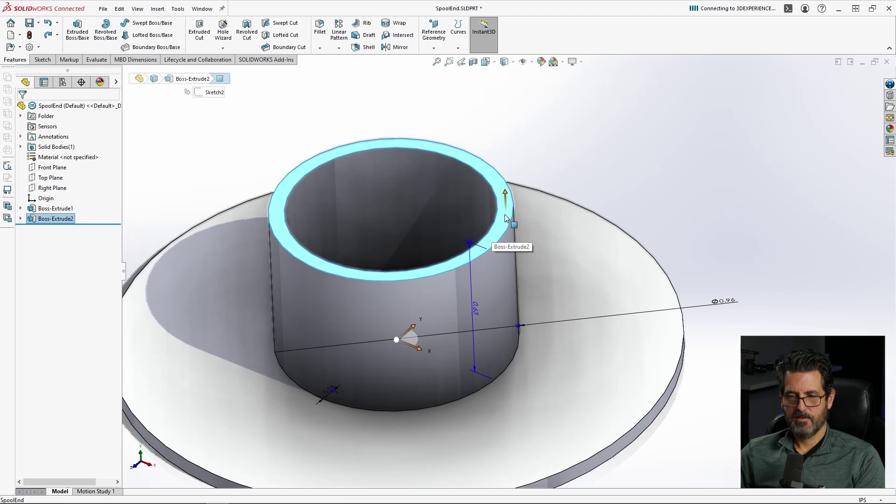
{"action": "right_click", "coordinate": [506, 218]}
{"action": "left_click", "coordinate": [528, 199]}
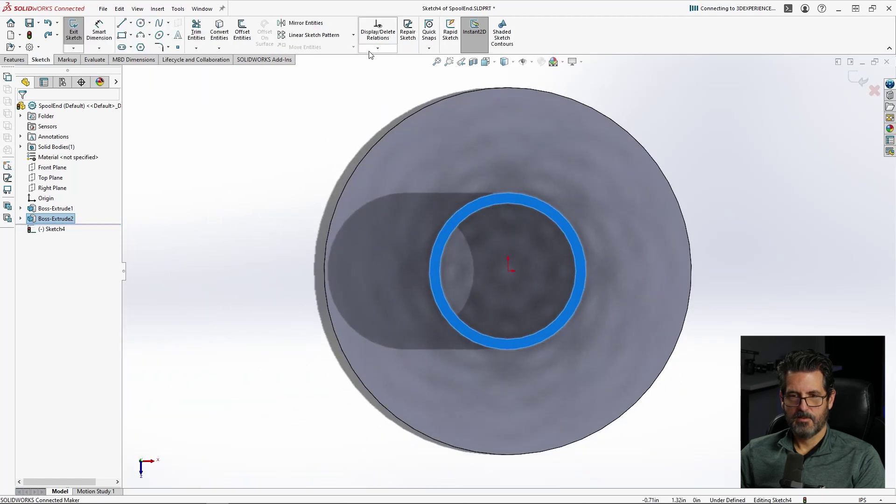
Convert the tube's outer rim edge into a sketch circle.
{"action": "left_click", "coordinate": [702, 134]}
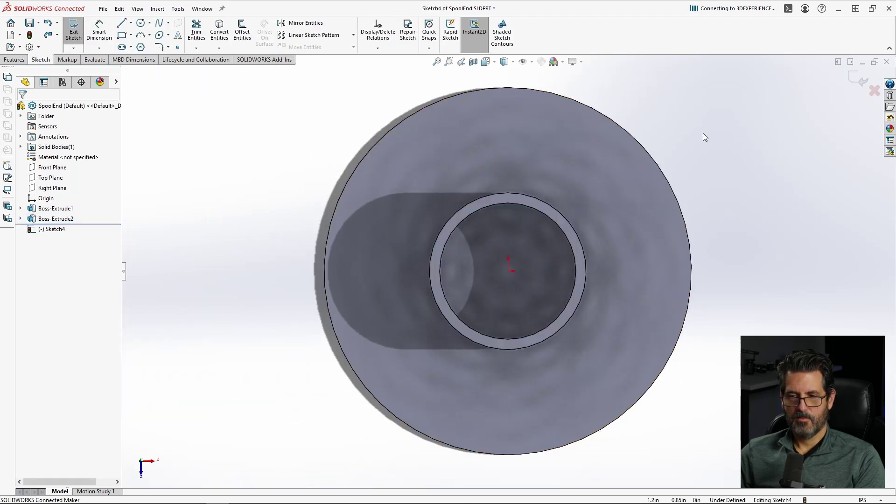
{"action": "left_click", "coordinate": [532, 198]}
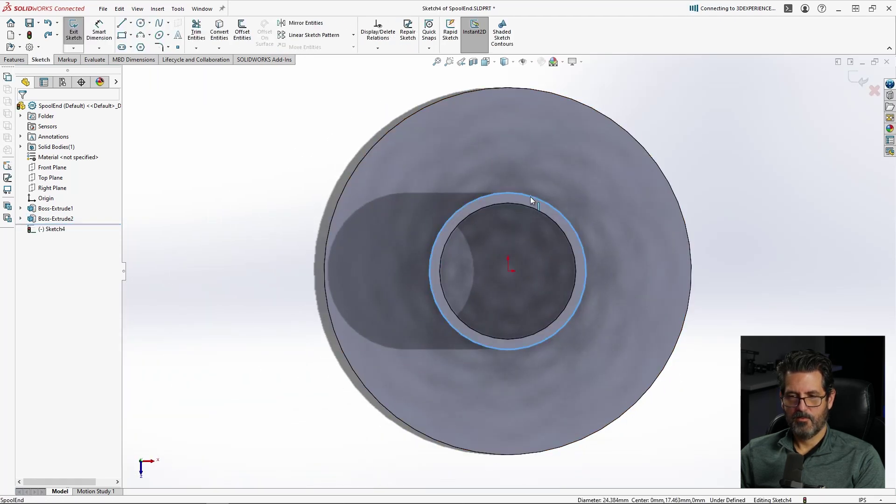
{"action": "left_click", "coordinate": [219, 34]}
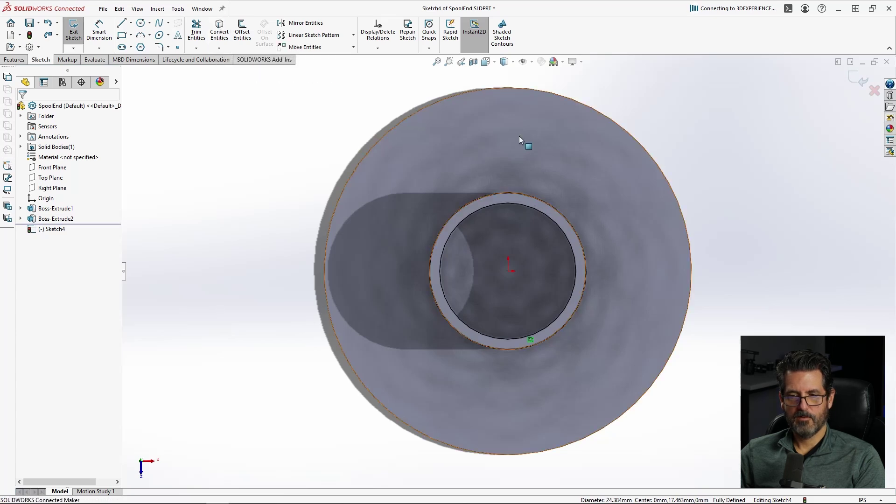
Offset the converted rim circle outward by 0.04 in to form a thin ring around the tube.
{"action": "left_click", "coordinate": [535, 197]}
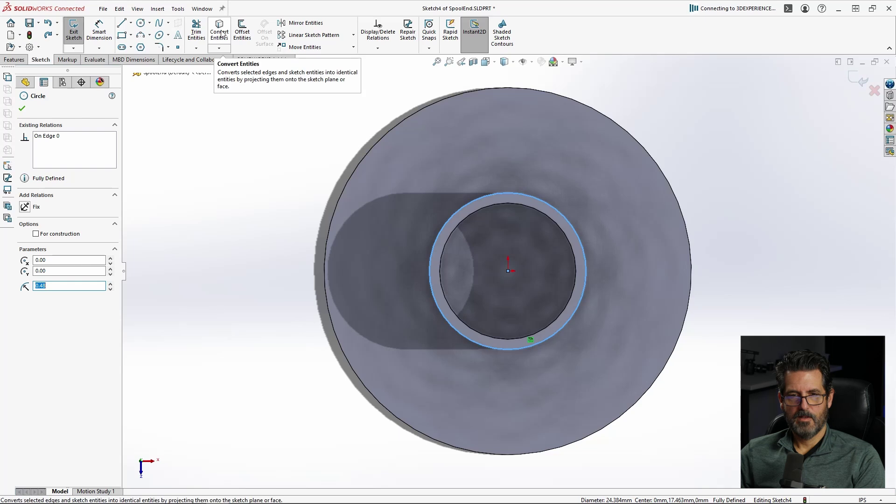
{"action": "left_click", "coordinate": [242, 31]}
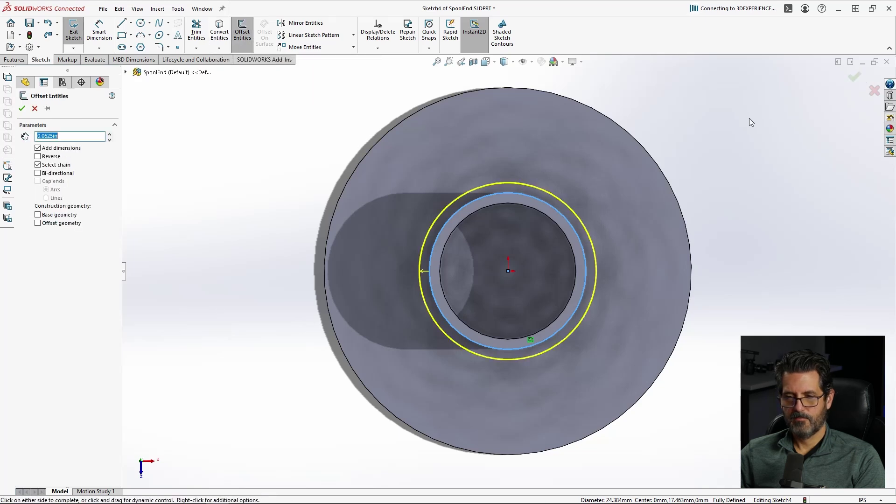
{"action": "left_click", "coordinate": [79, 135]}
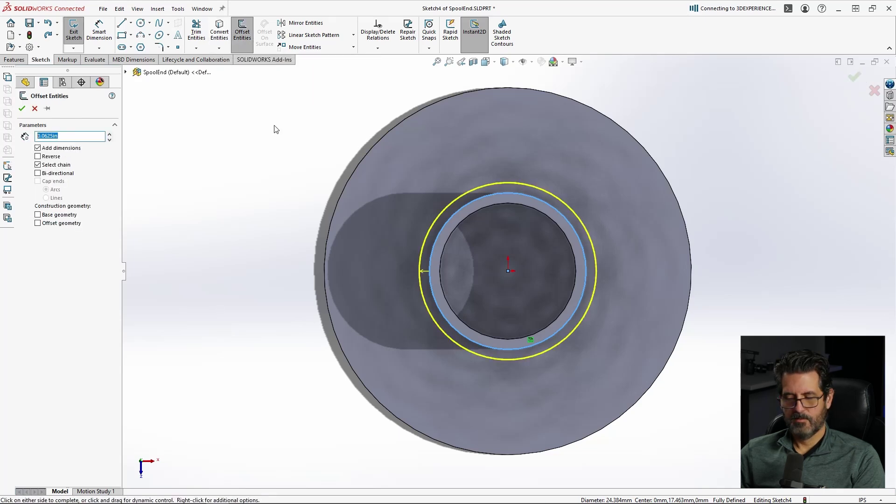
{"action": "type", "text": "1/32"}
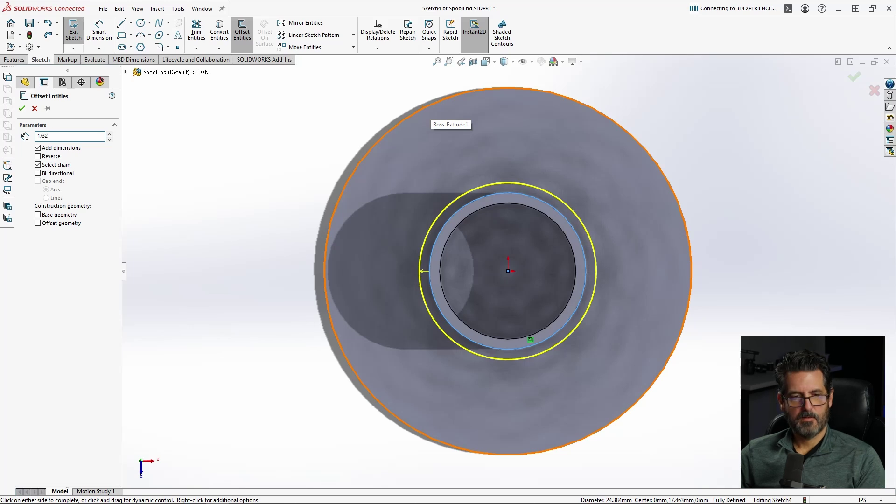
{"action": "key", "text": "Return"}
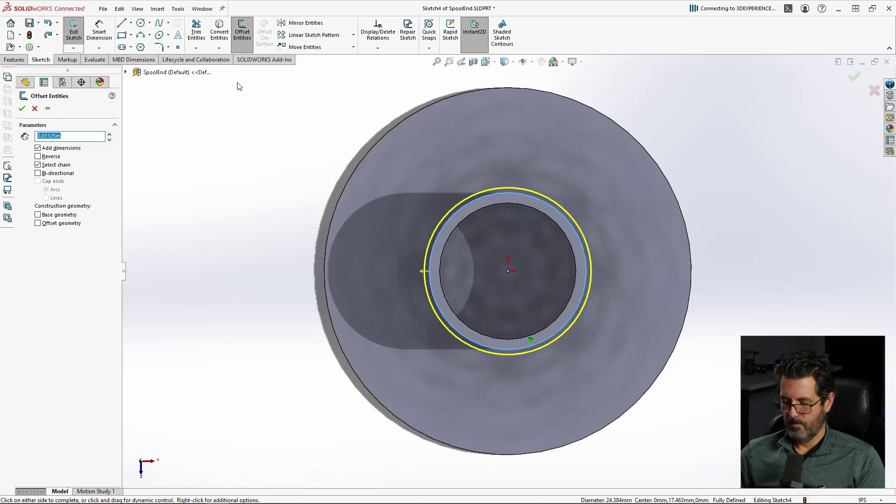
{"action": "type", "text": ".04"}
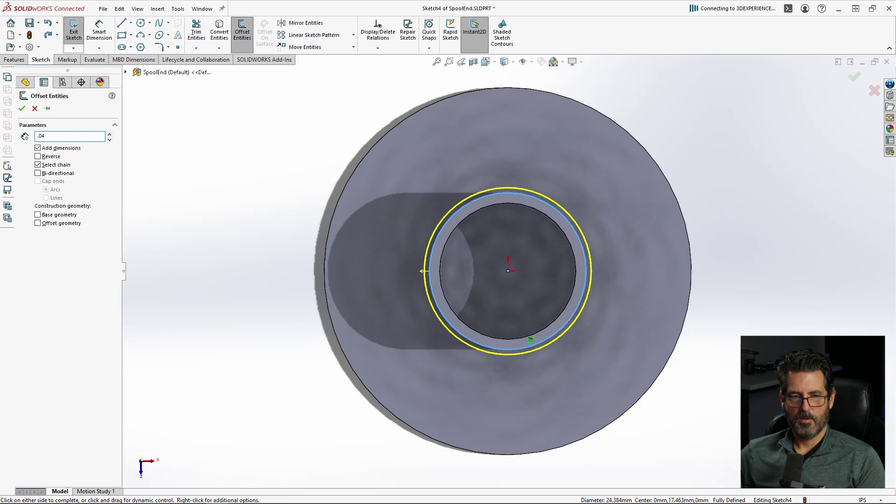
{"action": "key", "text": "Return"}
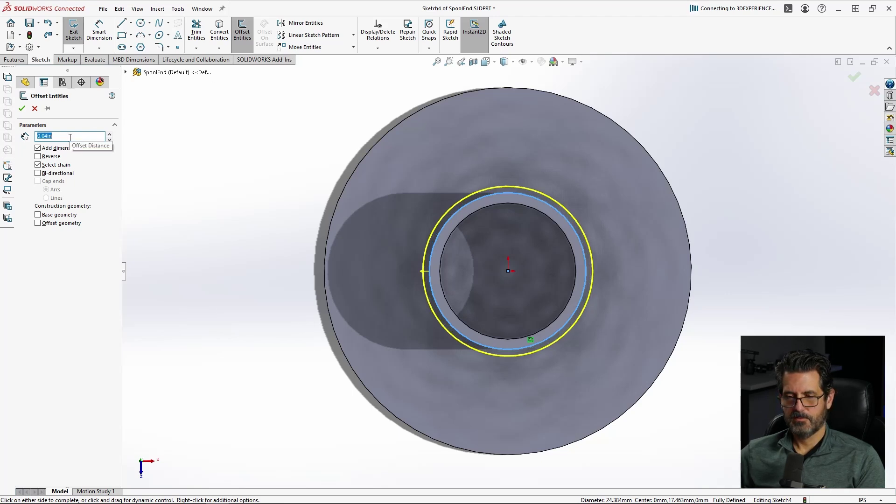
{"action": "key", "text": "Return"}
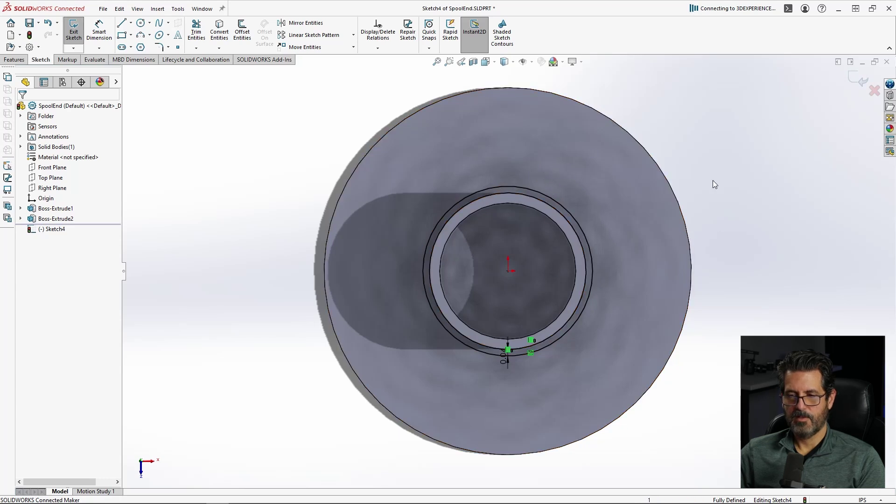
Add a driven diameter dimension to the outer offset circle.
{"action": "right_click_drag", "start_coordinate": [713, 249], "coordinate": [698, 121]}
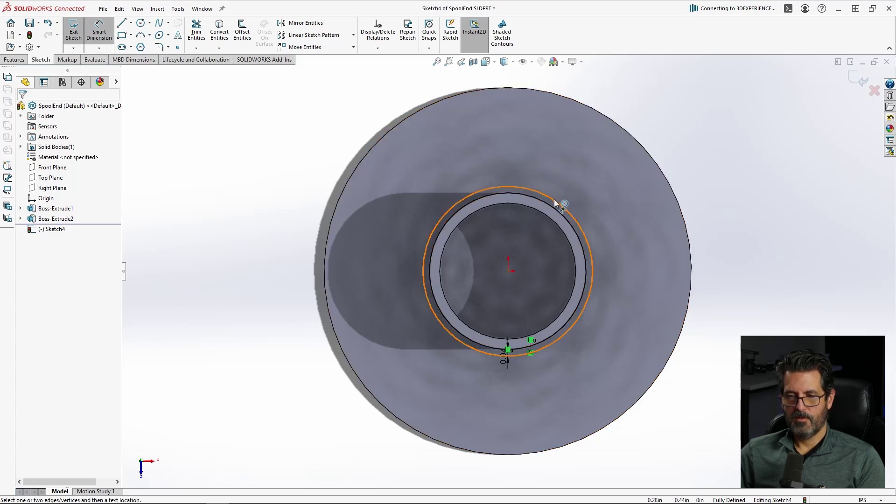
{"action": "left_click", "coordinate": [537, 191]}
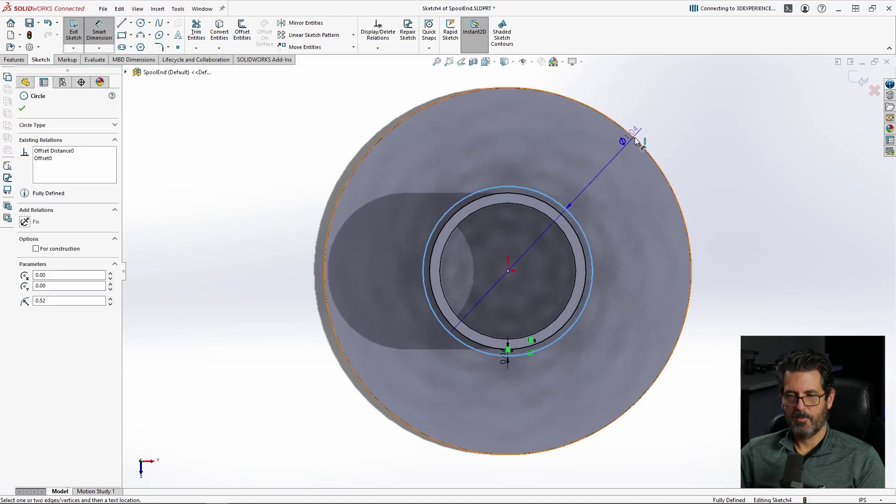
{"action": "left_click", "coordinate": [655, 216]}
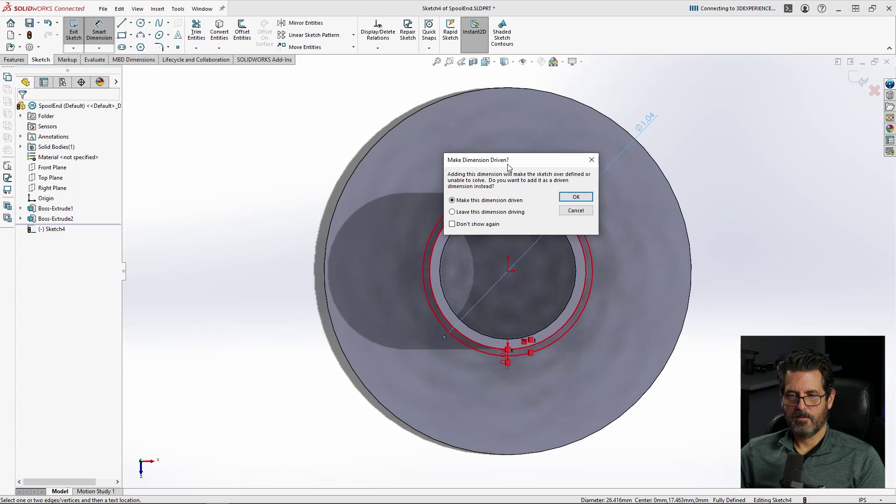
{"action": "left_click", "coordinate": [576, 197]}
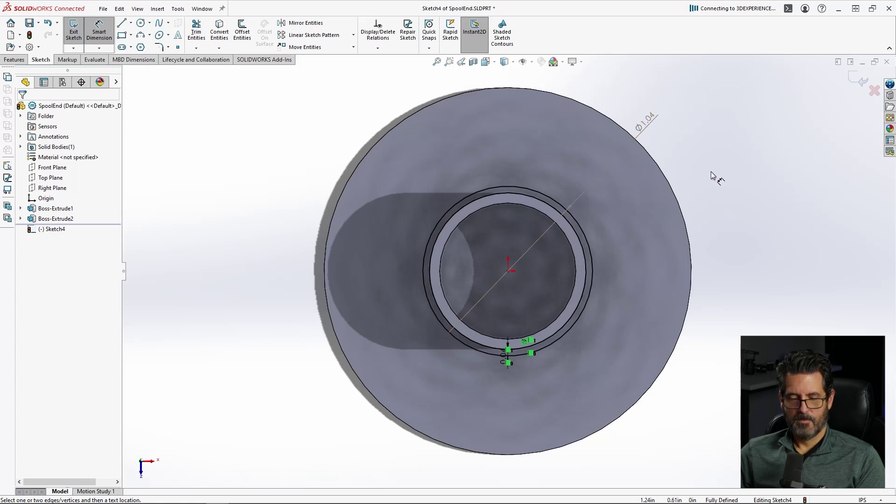
{"action": "key", "text": "Escape"}
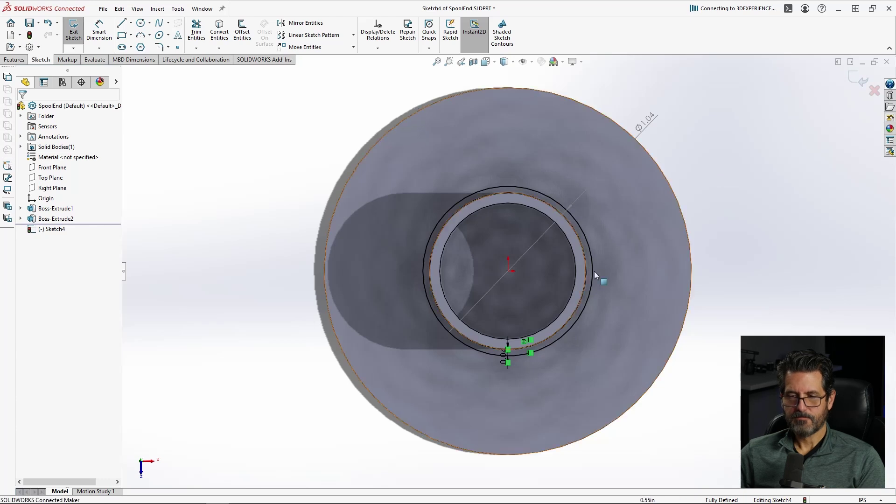
Extrude the ring profile 0.125 in downward from the rim along the tube's outside, merged with the body.
{"action": "left_click", "coordinate": [10, 60]}
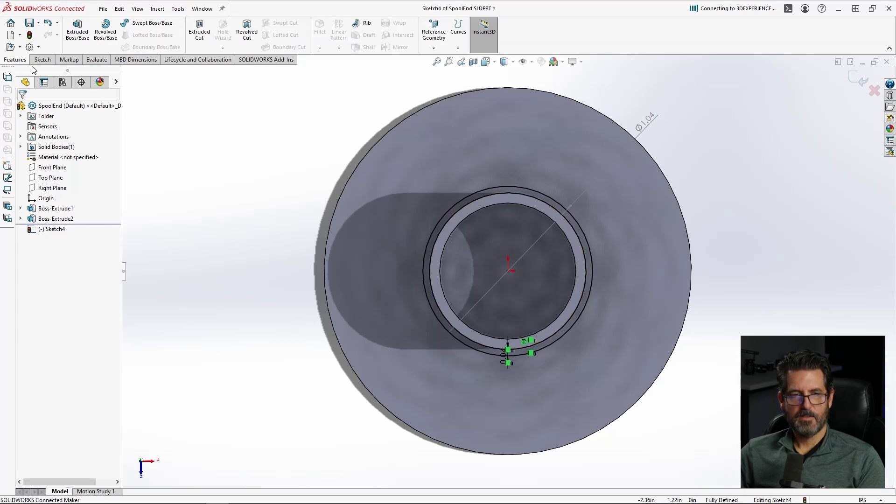
{"action": "left_click", "coordinate": [77, 32]}
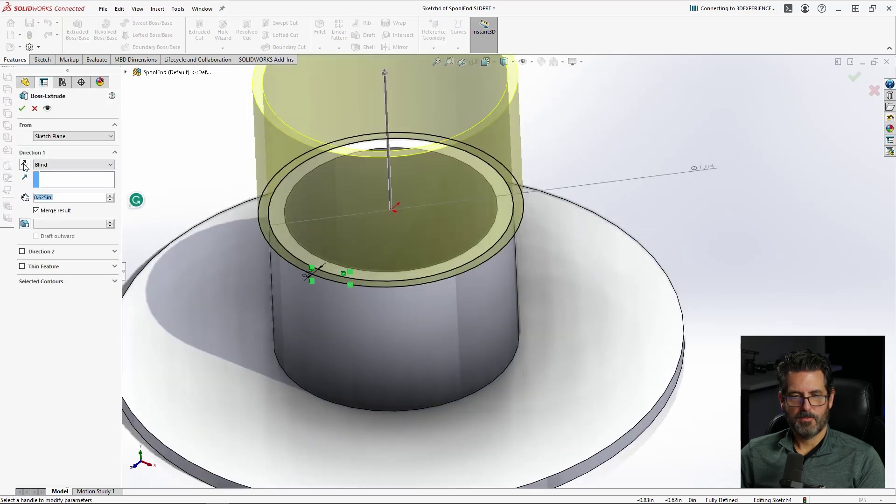
{"action": "left_click", "coordinate": [25, 165]}
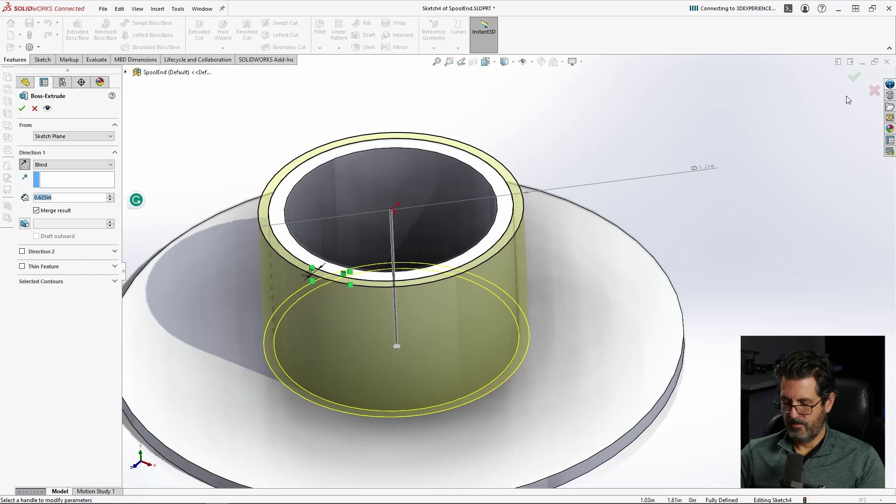
{"action": "type", "text": "0.125"}
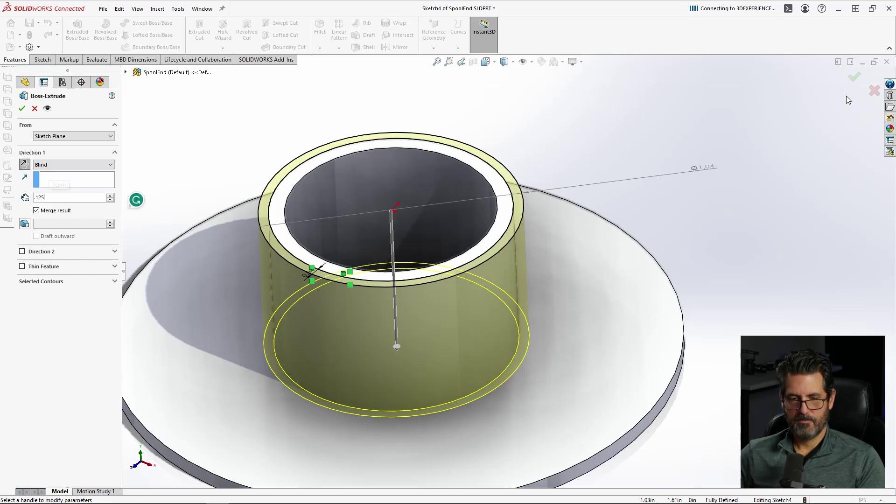
{"action": "key", "text": "Return"}
{"action": "middle_click_drag", "start_coordinate": [535, 465], "coordinate": [509, 297]}
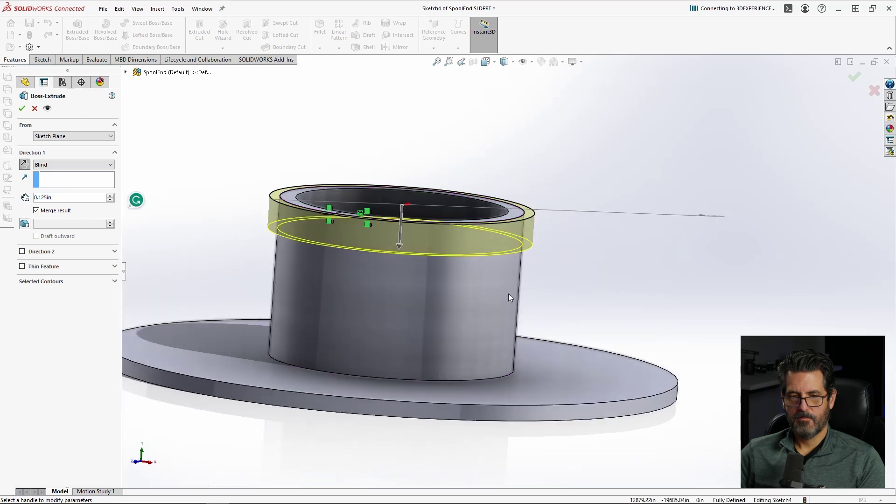
{"action": "left_click", "coordinate": [21, 108]}
Chamfer the upper and lower outer edges of the rim lip by 0.04 in at 45 degrees.
{"action": "middle_click_drag", "start_coordinate": [549, 184], "coordinate": [490, 215]}
{"action": "left_click", "coordinate": [545, 194]}
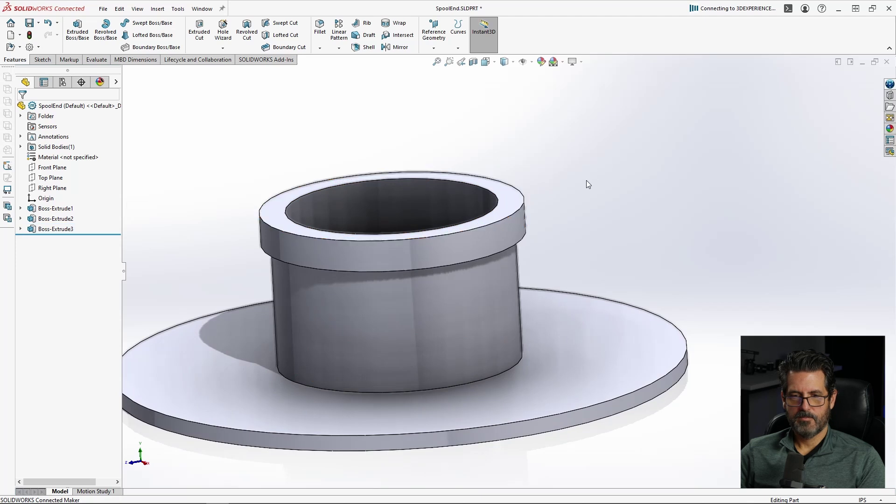
{"action": "left_click", "coordinate": [319, 48]}
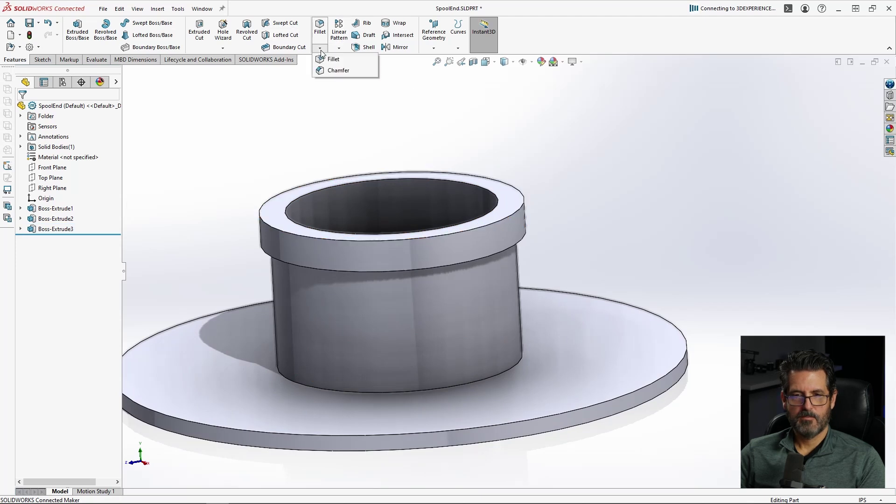
{"action": "left_click", "coordinate": [503, 218]}
{"action": "left_click", "coordinate": [500, 253]}
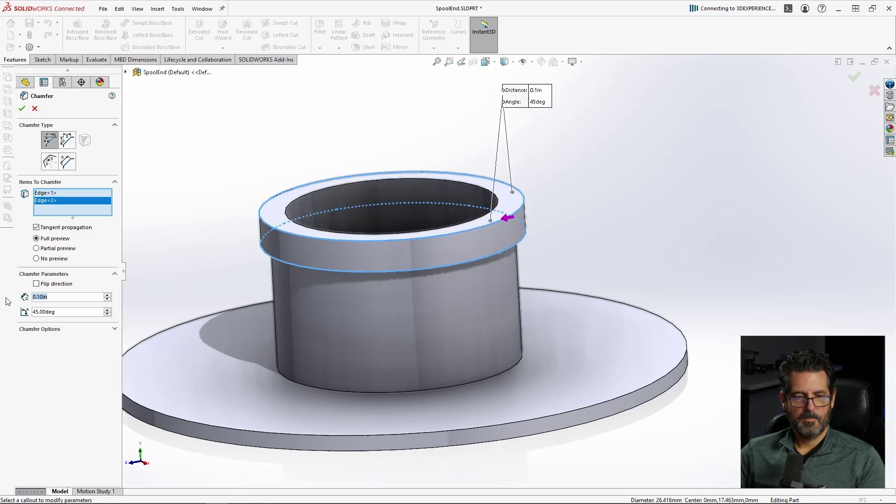
{"action": "double_click", "coordinate": [45, 297]}
{"action": "type", "text": "."}
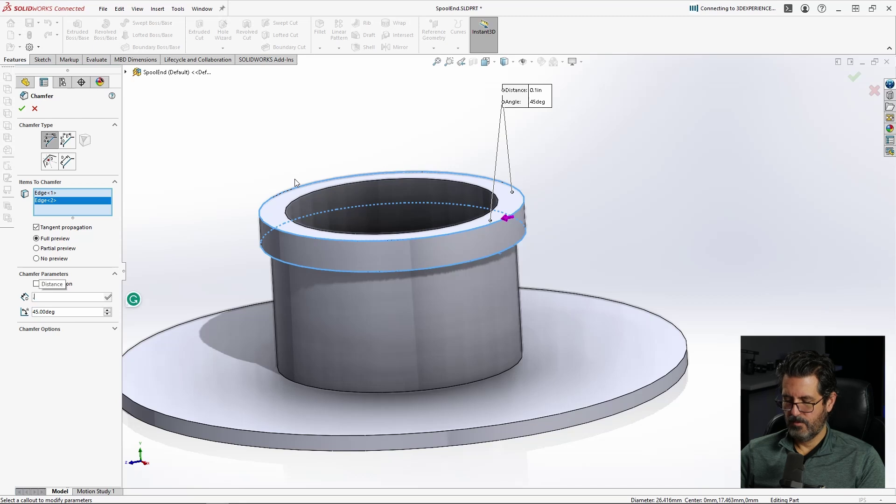
{"action": "type", "text": "4"}
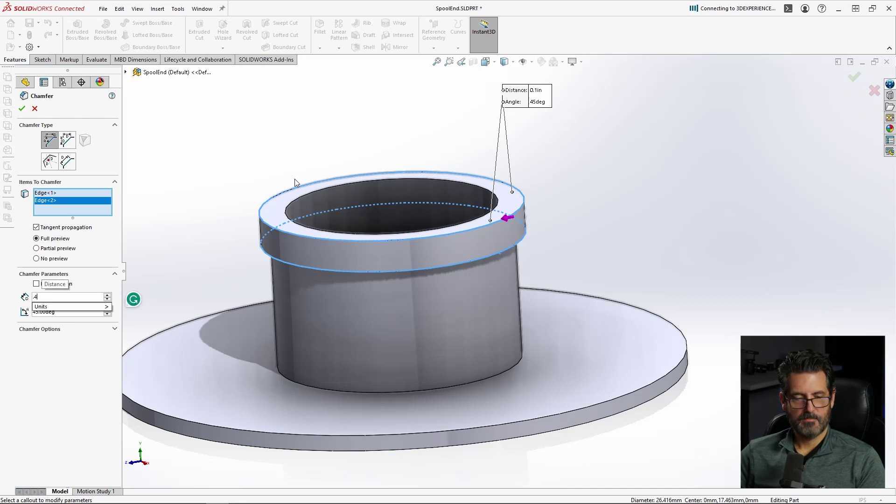
{"action": "key", "text": "Tab"}
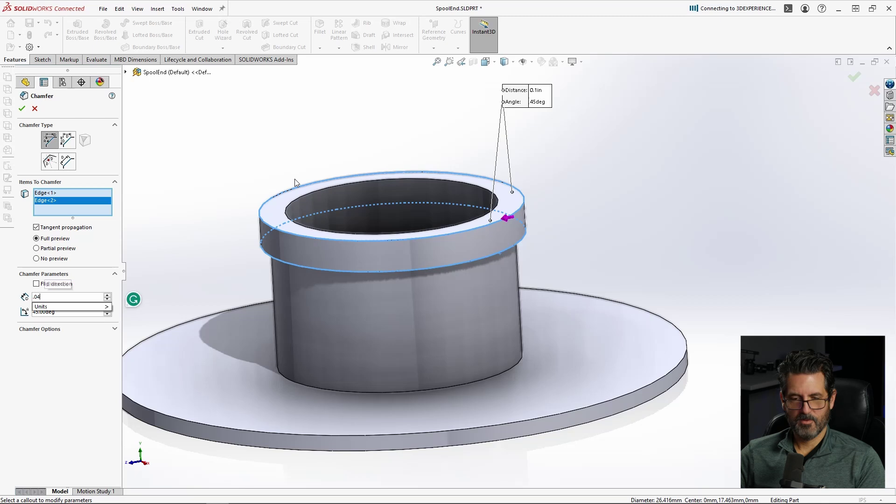
{"action": "key", "text": "Return"}
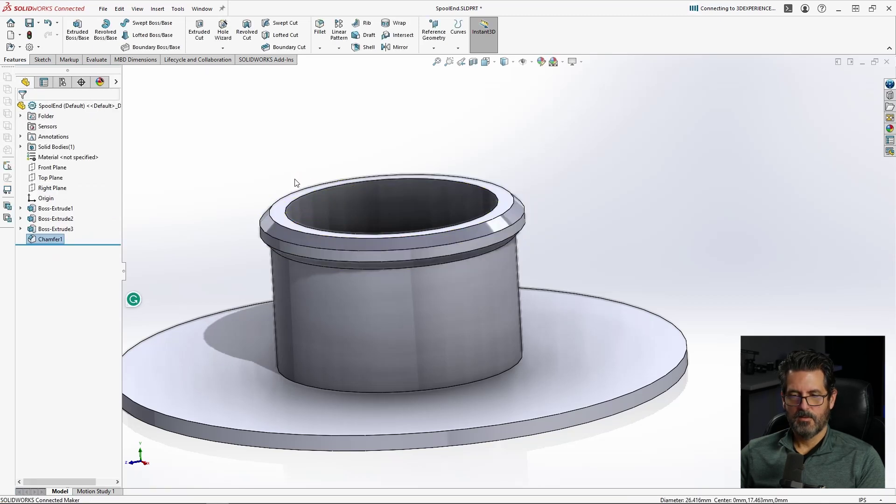
Examine the chamfered rim lip and the inside of the tube down to its floor.
{"action": "middle_click_drag", "start_coordinate": [486, 160], "coordinate": [544, 249]}
{"action": "scroll", "coordinate": [544, 249], "scroll_direction": "down", "scroll_amount": 5}
{"action": "middle_click_drag", "start_coordinate": [500, 271], "coordinate": [480, 293]}
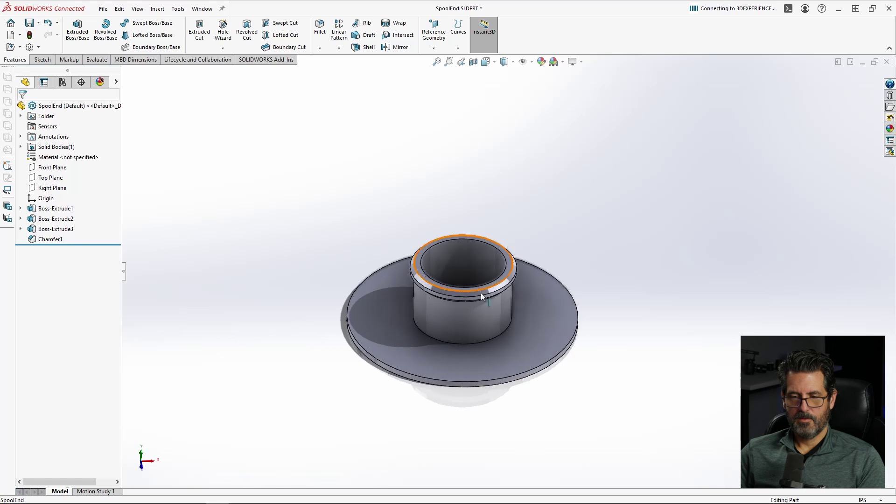
{"action": "middle_click_drag", "start_coordinate": [445, 241], "coordinate": [463, 279]}
{"action": "left_click", "coordinate": [463, 279]}
{"action": "key", "text": "Escape"}
{"action": "scroll", "coordinate": [447, 264], "scroll_direction": "up", "scroll_amount": 5}
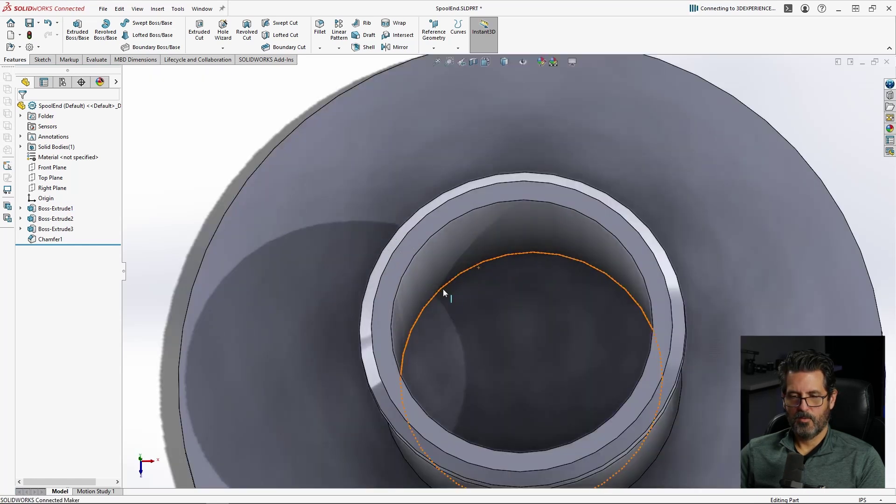
{"action": "scroll", "coordinate": [443, 288], "scroll_direction": "down", "scroll_amount": 1}
{"action": "scroll", "coordinate": [516, 314], "scroll_direction": "down", "scroll_amount": 3}
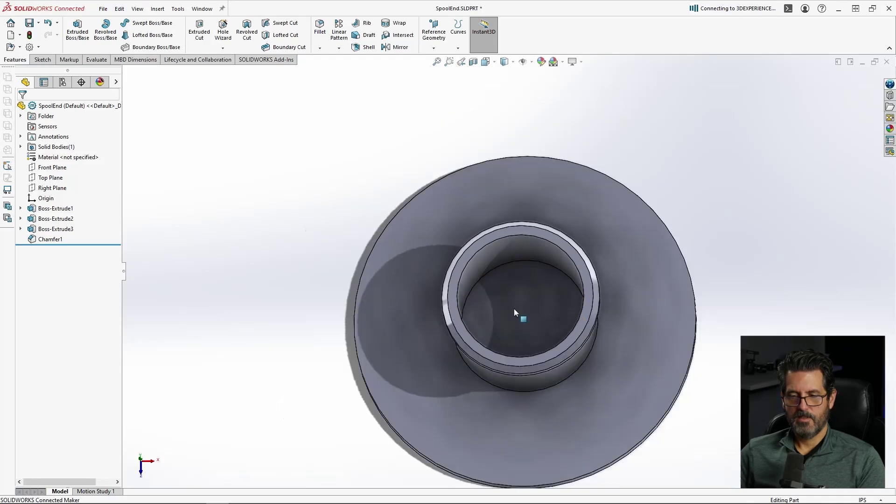
{"action": "scroll", "coordinate": [556, 295], "scroll_direction": "up", "scroll_amount": 3}
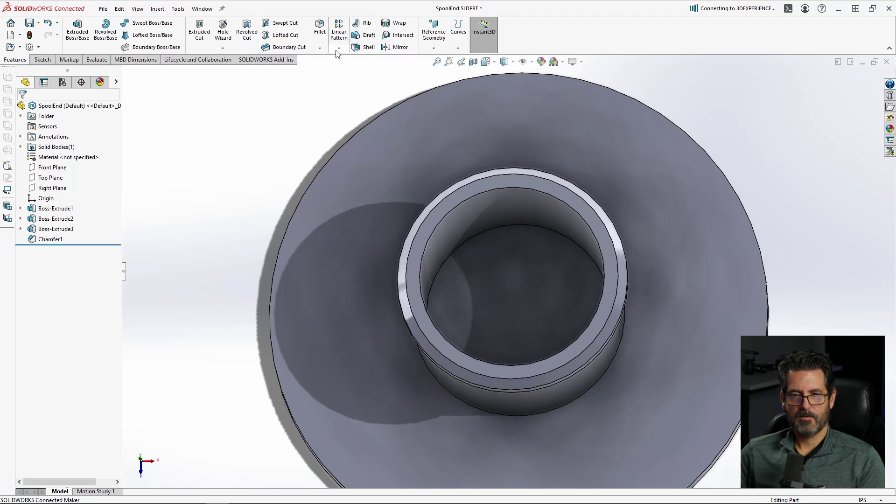
Chamfer the floor face inside the tube by 0.125 in at 45 degrees.
{"action": "left_click", "coordinate": [320, 47]}
{"action": "left_click", "coordinate": [338, 70]}
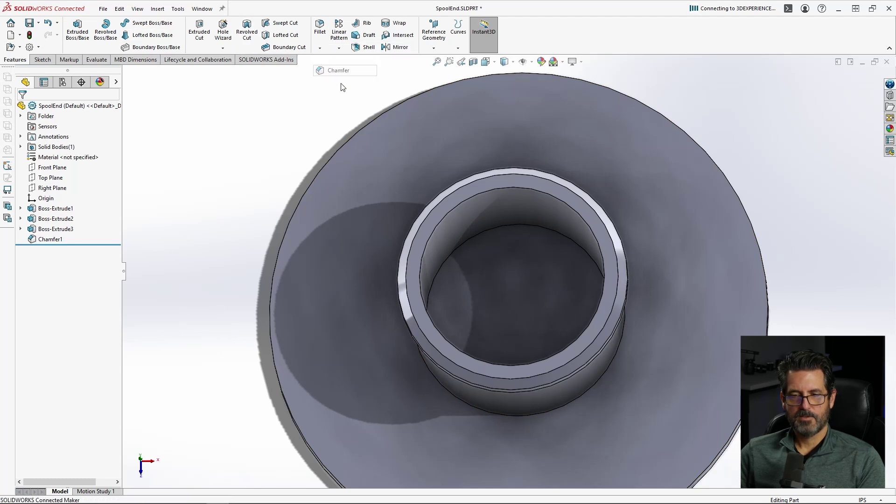
{"action": "left_click", "coordinate": [468, 241]}
{"action": "middle_click_drag", "start_coordinate": [406, 251], "coordinate": [417, 229]}
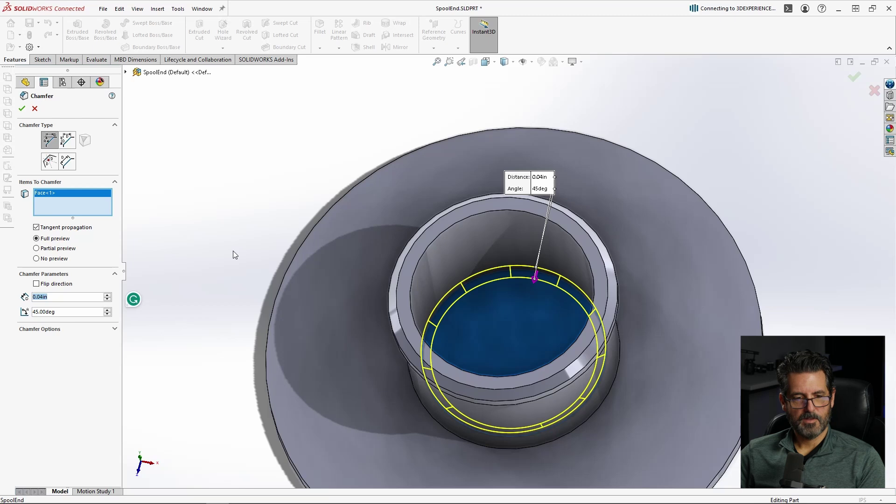
{"action": "type", "text": "0.125"}
{"action": "key", "text": "Tab"}
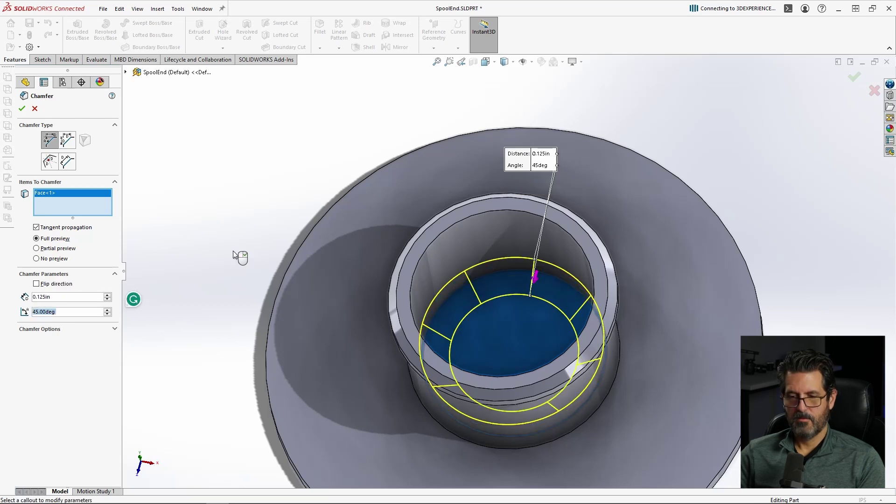
{"action": "middle_click_drag", "start_coordinate": [583, 336], "coordinate": [555, 318]}
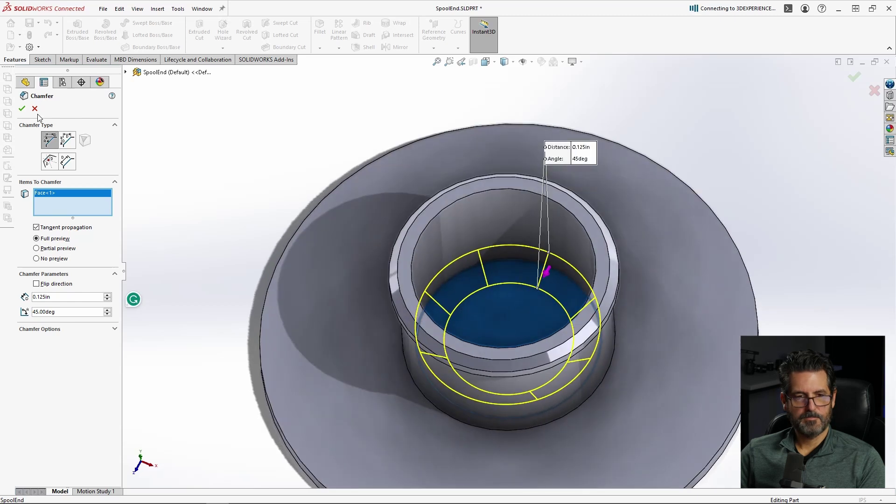
{"action": "left_click", "coordinate": [22, 109]}
{"action": "middle_click_drag", "start_coordinate": [487, 284], "coordinate": [466, 242]}
{"action": "left_click", "coordinate": [202, 215]}
{"action": "left_click", "coordinate": [499, 353]}
{"action": "key", "text": "Escape"}
{"action": "middle_click_drag", "start_coordinate": [564, 227], "coordinate": [564, 303]}
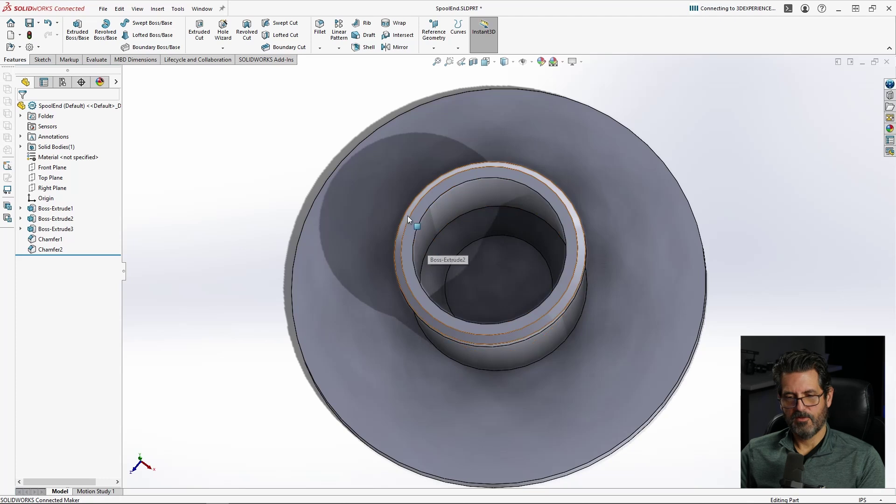
{"action": "middle_click_drag", "start_coordinate": [479, 232], "coordinate": [487, 139]}
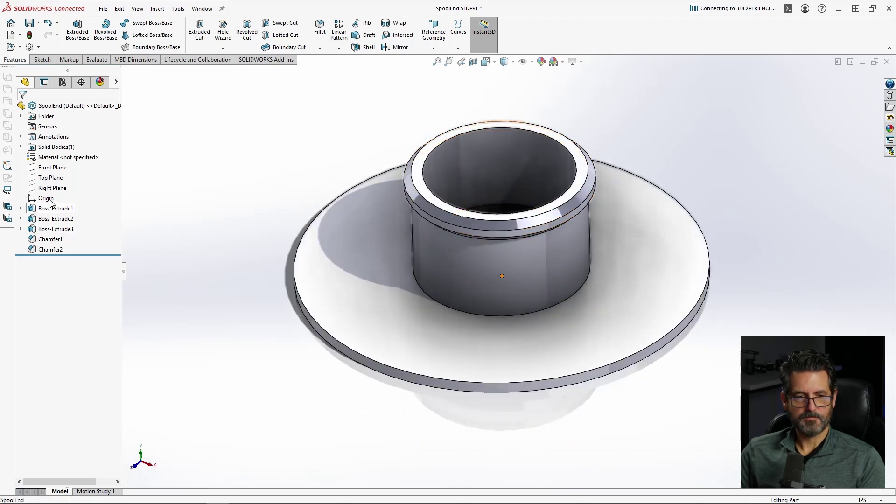
Start a sketch on the tube's upper rim face and convert the rim lip's outer edge and the interior floor's circular edge into it.
{"action": "left_click", "coordinate": [50, 178]}
{"action": "middle_click_drag", "start_coordinate": [525, 160], "coordinate": [498, 207]}
{"action": "key", "text": "Escape"}
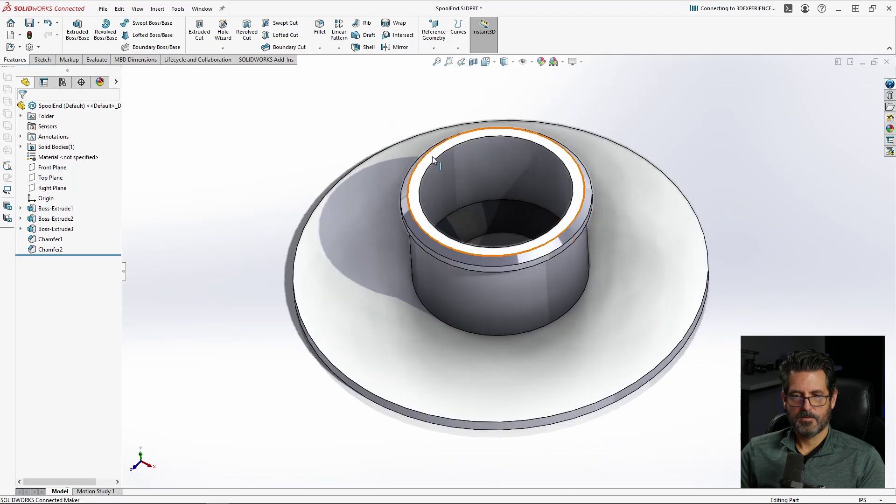
{"action": "left_click", "coordinate": [438, 150]}
{"action": "left_click", "coordinate": [479, 122]}
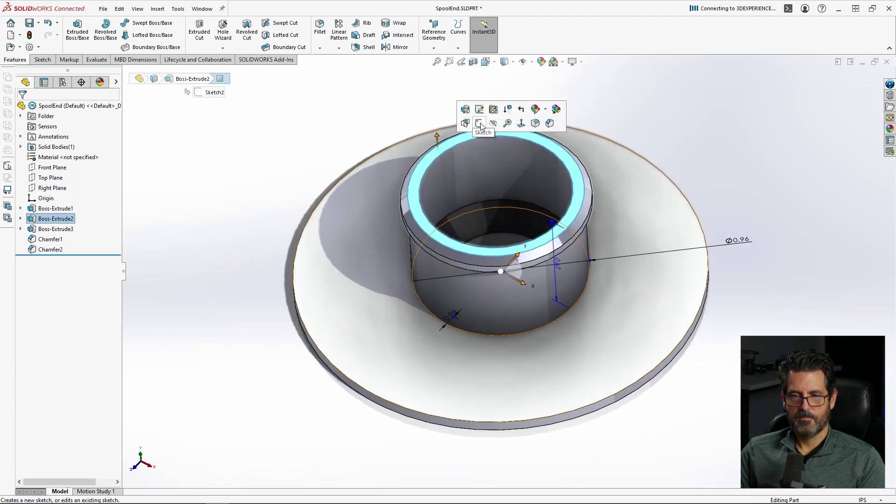
{"action": "scroll", "coordinate": [589, 216], "scroll_direction": "down", "scroll_amount": 5}
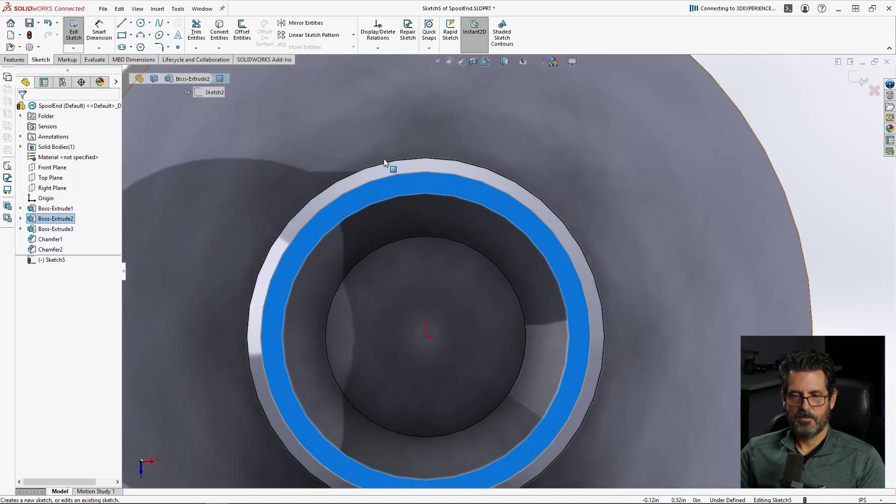
{"action": "left_click", "coordinate": [395, 160]}
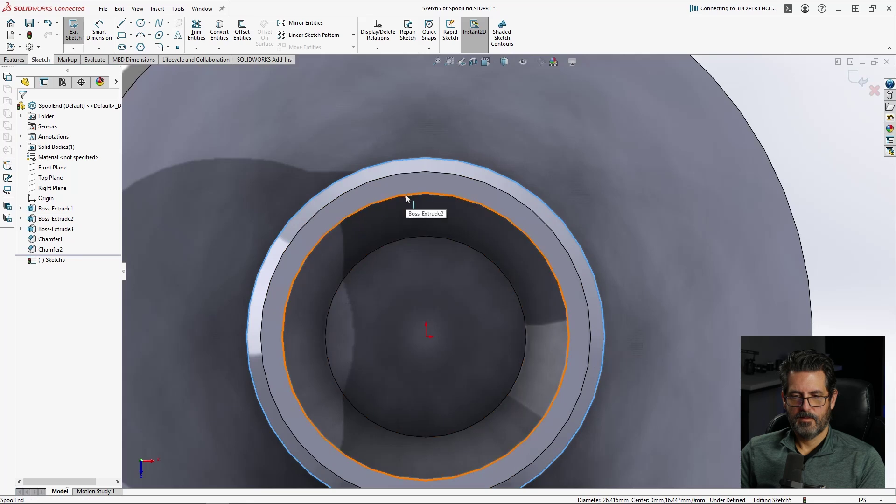
{"action": "left_click", "coordinate": [412, 239], "text": "ctrl"}
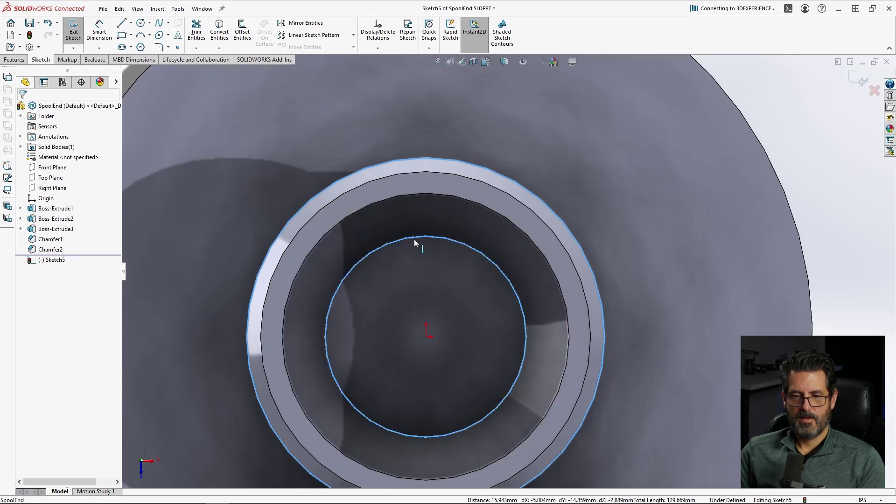
{"action": "left_click", "coordinate": [219, 29]}
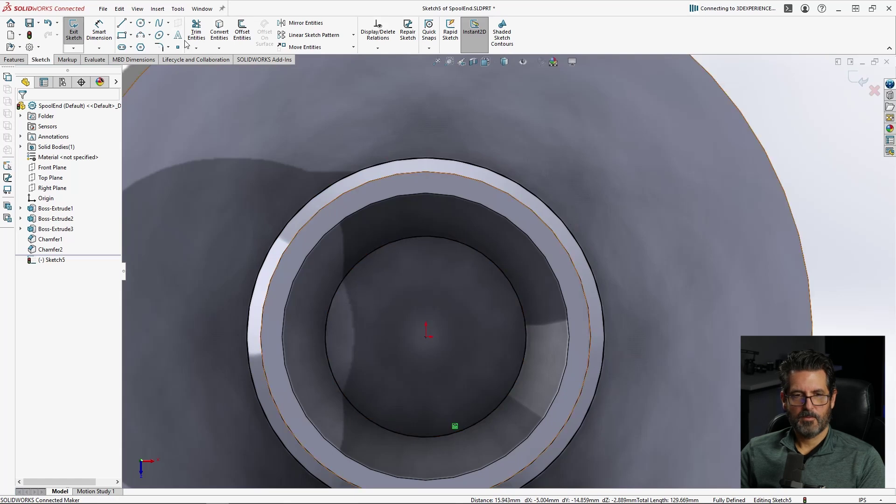
Sketch two vertical lines about 0.24 in long between the two converted circles, one on each side of the origin.
{"action": "left_click", "coordinate": [122, 22]}
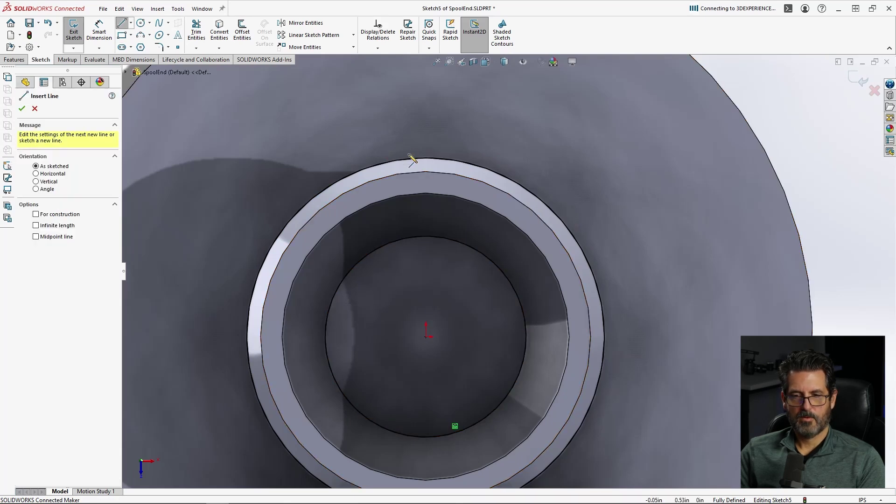
{"action": "left_click", "coordinate": [380, 163]}
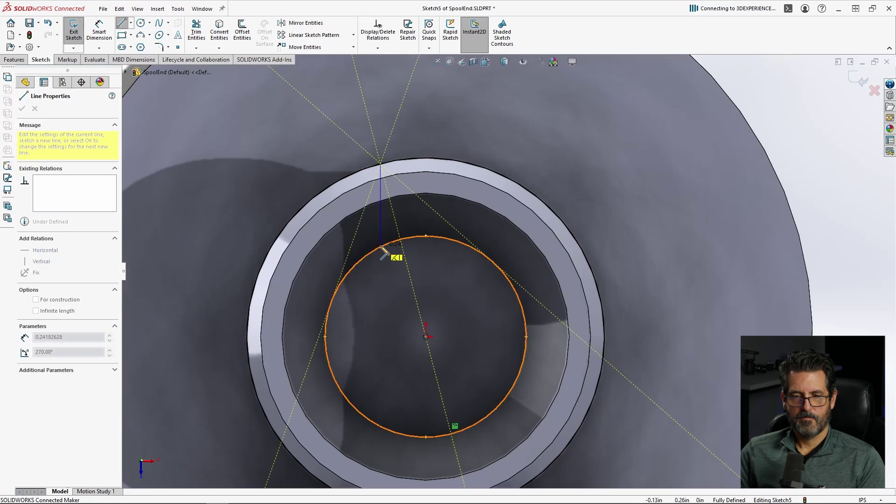
{"action": "left_click", "coordinate": [380, 246]}
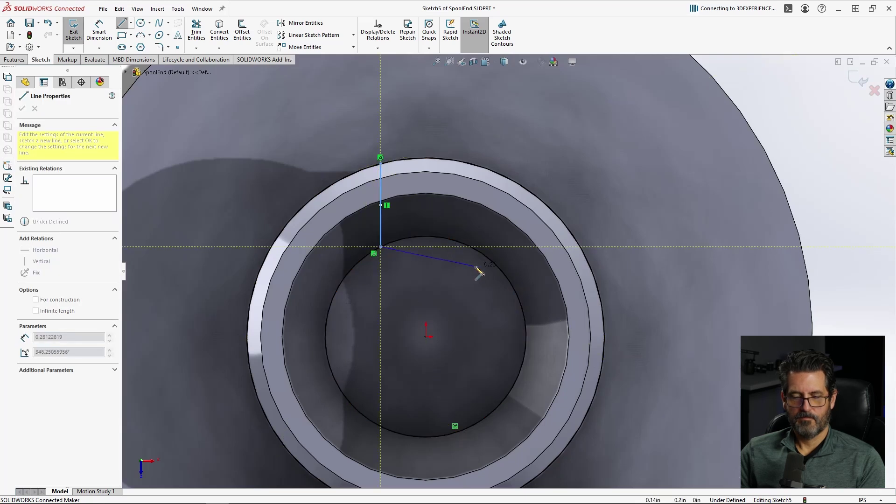
{"action": "key", "text": "Escape"}
{"action": "key", "text": "l"}
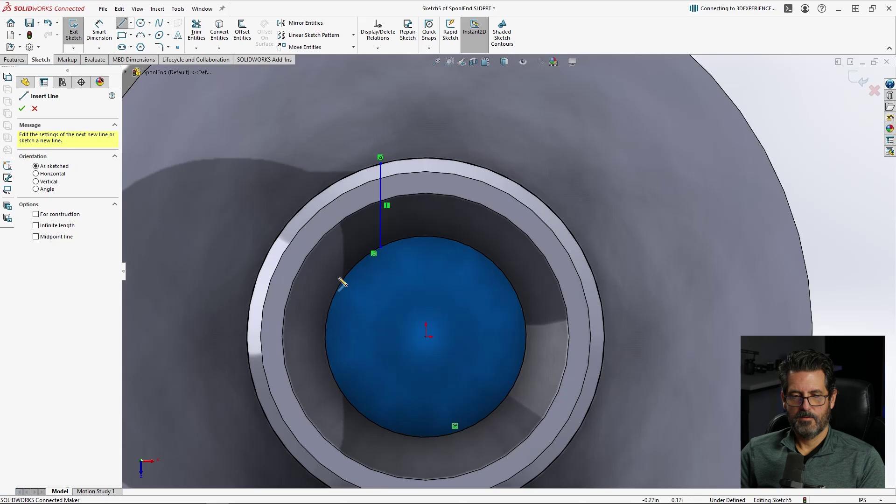
{"action": "left_click", "coordinate": [460, 241]}
{"action": "left_click", "coordinate": [459, 161]}
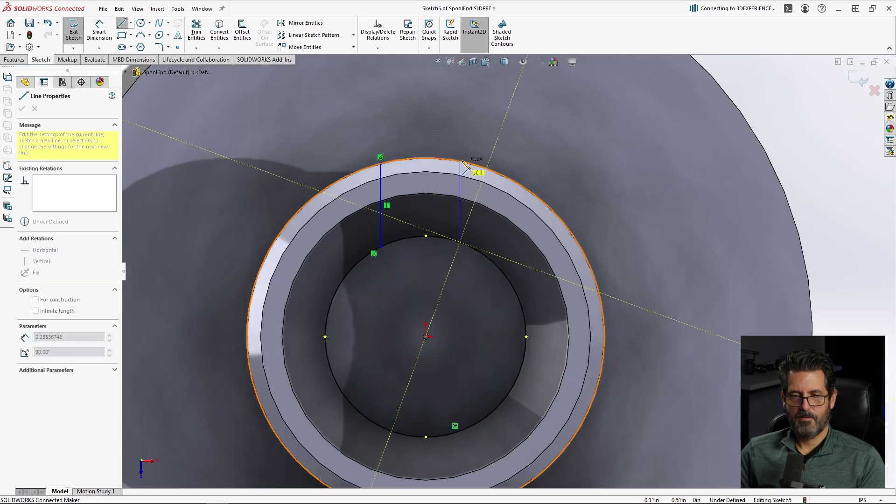
{"action": "key", "text": "Escape"}
{"action": "key", "text": "Escape"}
Power trim both converted circles down to the short arcs between the two vertical lines, leaving a closed slot profile.
{"action": "key", "text": "t"}
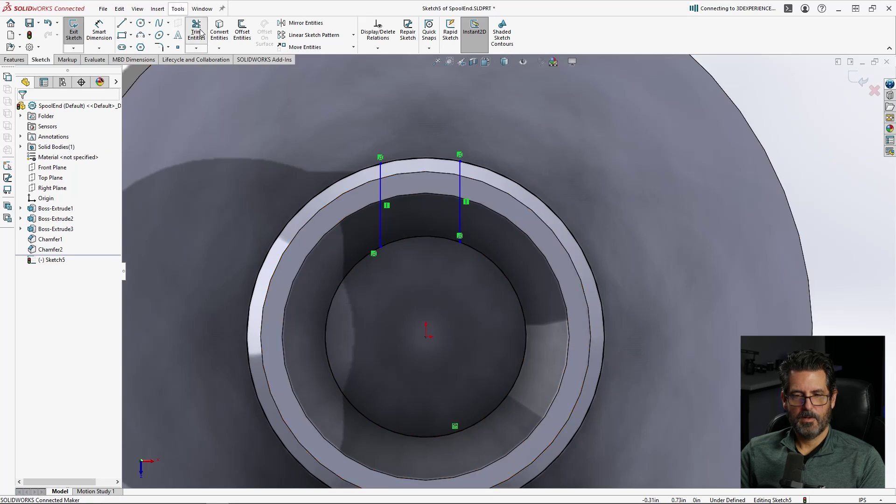
{"action": "left_click_drag", "start_coordinate": [300, 145], "coordinate": [418, 345]}
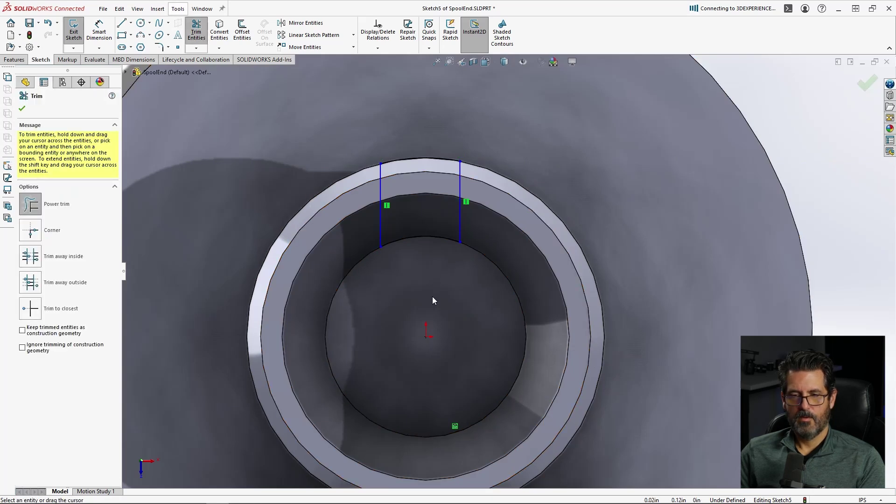
{"action": "key", "text": "Escape"}
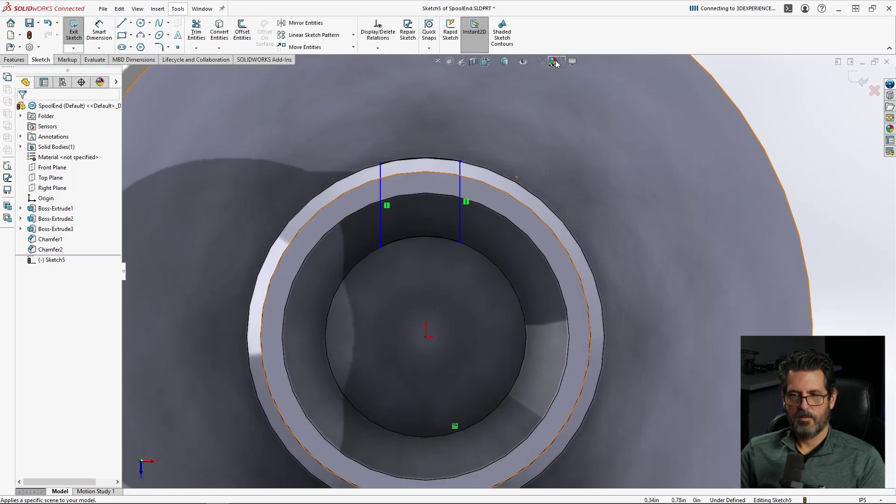
Turn off shadows in shaded mode and tilt the view to check the trimmed slot profile inside the tube.
{"action": "left_click", "coordinate": [572, 62]}
{"action": "left_click", "coordinate": [596, 87]}
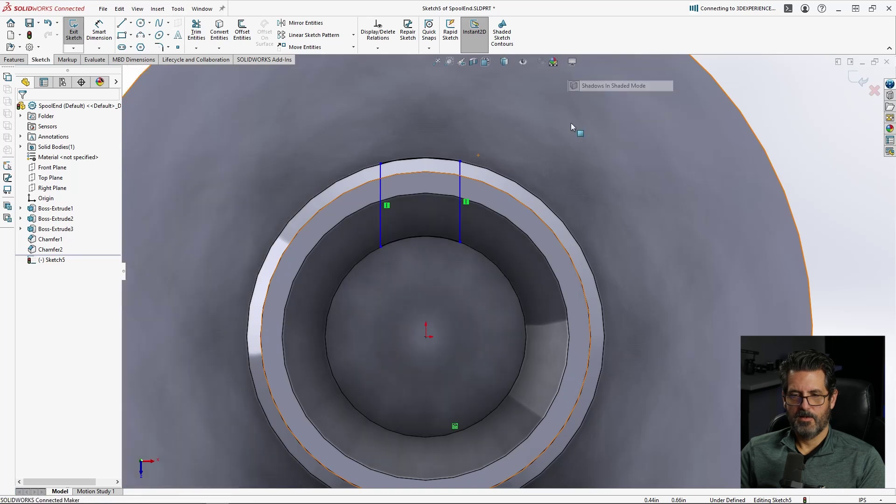
{"action": "left_click", "coordinate": [418, 244]}
{"action": "mouse_move", "coordinate": [417, 244]}
{"action": "middle_mouse_down"}
{"action": "mouse_move", "coordinate": [414, 186]}
{"action": "mouse_move", "coordinate": [401, 227]}
{"action": "mouse_move", "coordinate": [416, 234]}
{"action": "middle_mouse_up"}
{"action": "middle_click_drag", "start_coordinate": [432, 187], "coordinate": [424, 203]}
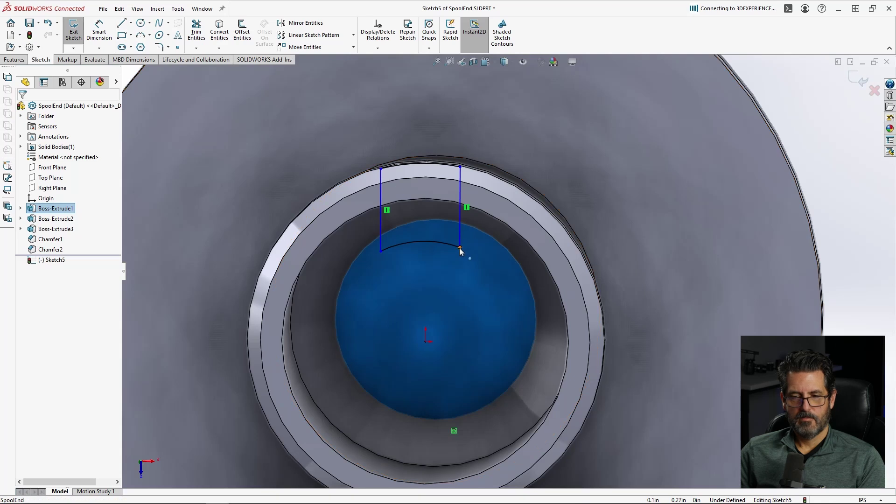
Dimension the spacing between the slot profile's two vertical lines and set it to 0.125 in.
{"action": "right_click_drag", "start_coordinate": [446, 188], "coordinate": [433, 111]}
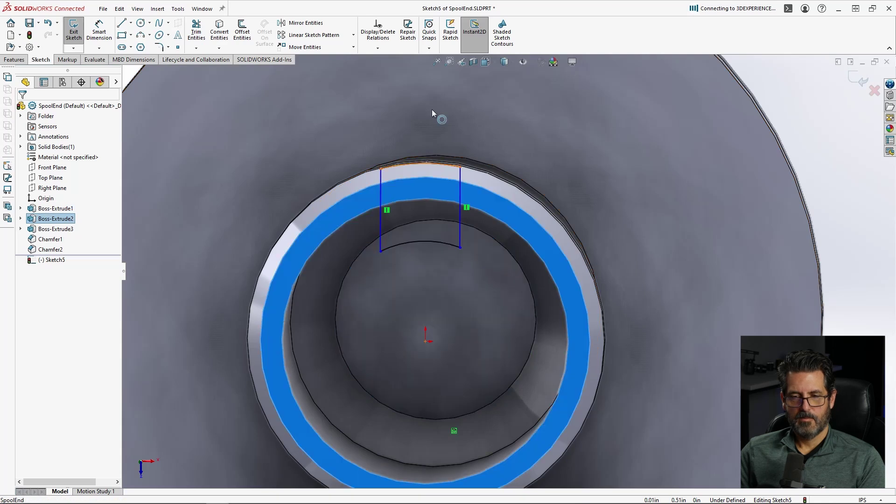
{"action": "left_click", "coordinate": [381, 186]}
{"action": "left_click", "coordinate": [460, 187]}
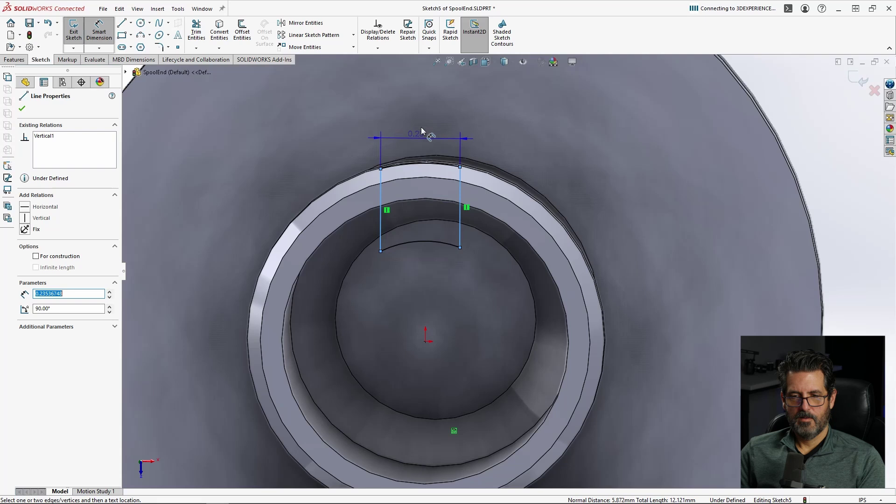
{"action": "left_click", "coordinate": [421, 128]}
{"action": "left_click", "coordinate": [418, 139]}
{"action": "left_click_drag", "start_coordinate": [389, 139], "coordinate": [338, 138]}
{"action": "type", "text": ".125"}
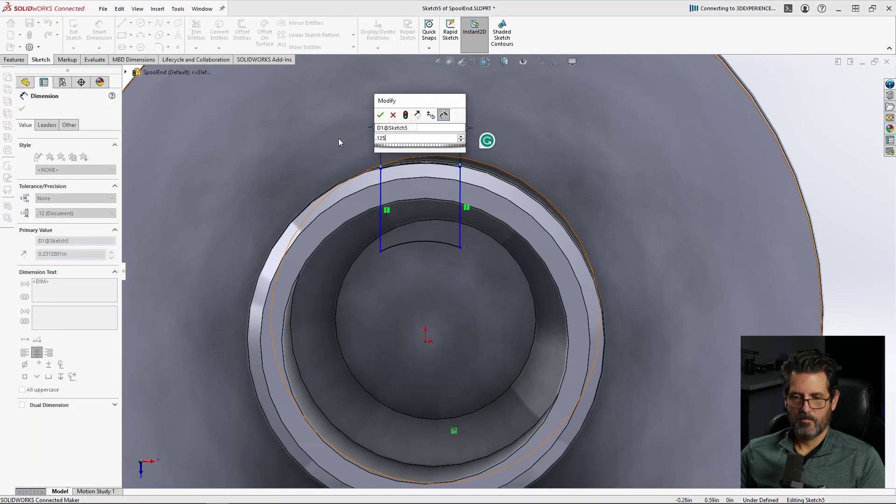
{"action": "key", "text": "Return"}
{"action": "left_click", "coordinate": [341, 142]}
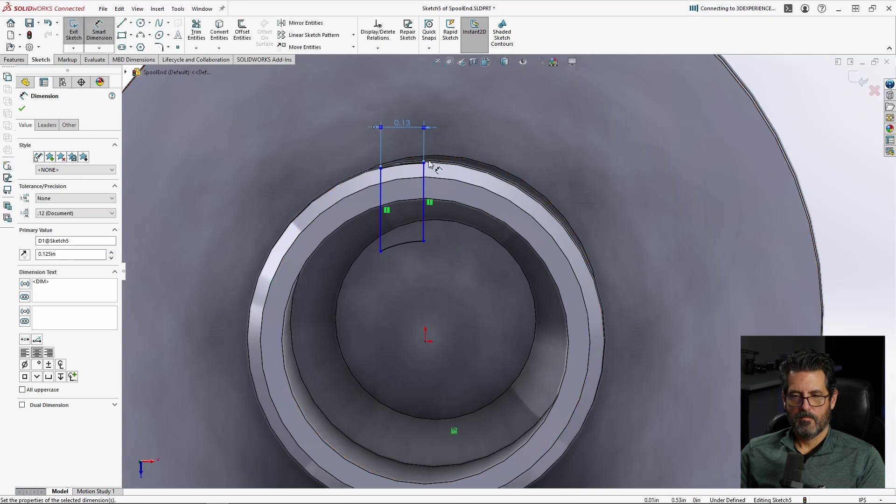
Move the slot profile sideways along the arcs until it straddles the origin.
{"action": "left_click_drag", "start_coordinate": [423, 165], "coordinate": [449, 165]}
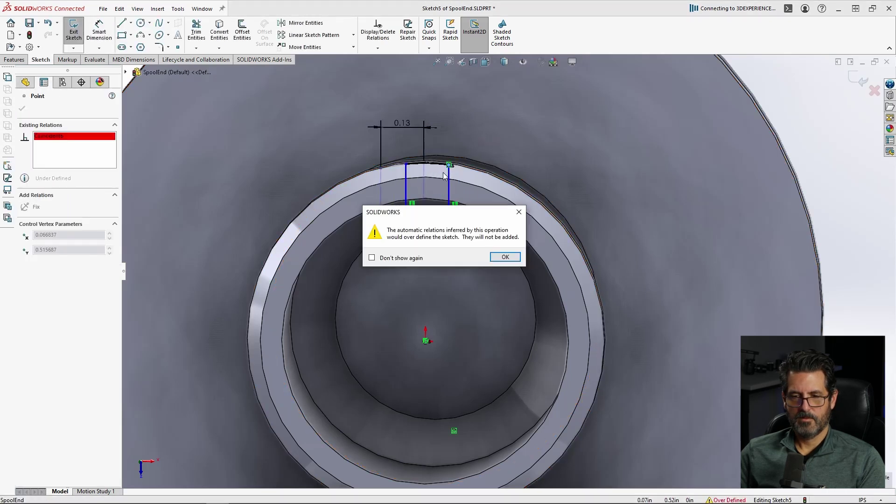
{"action": "left_click", "coordinate": [506, 258]}
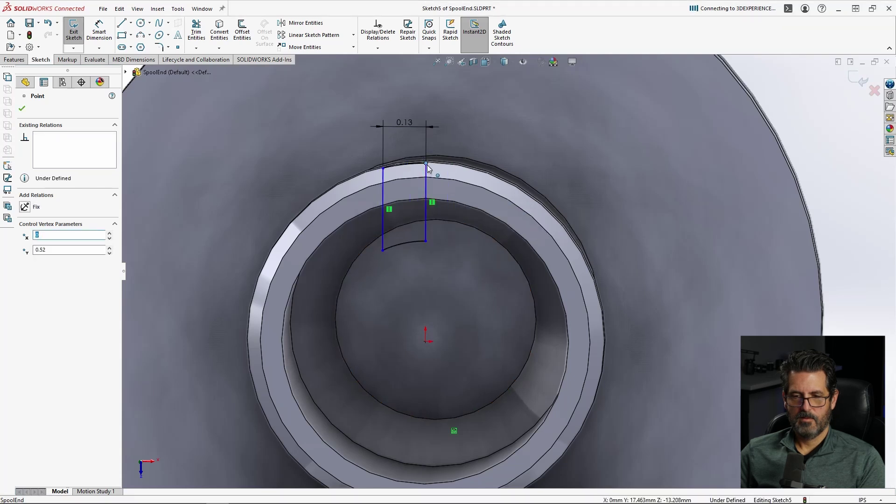
{"action": "left_click_drag", "start_coordinate": [426, 163], "coordinate": [450, 165]}
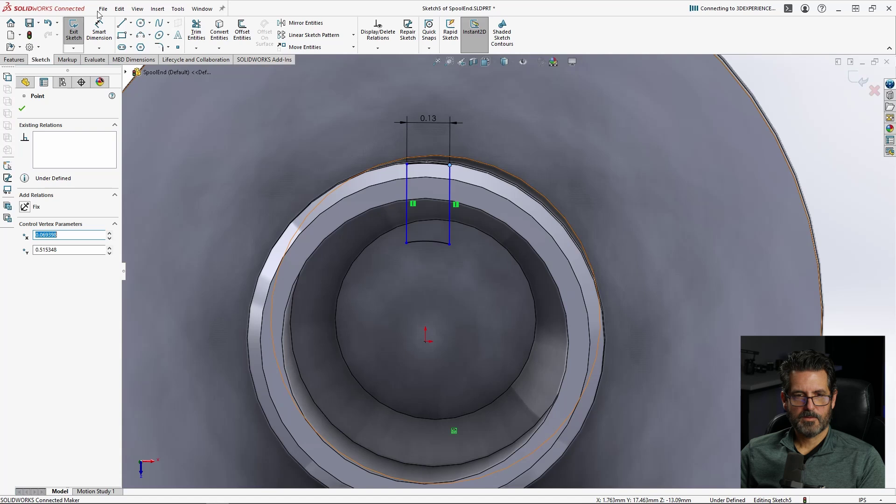
Draw a vertical centerline from the origin up through the slot profile to beyond the rim lip.
{"action": "left_click", "coordinate": [131, 23]}
{"action": "left_click", "coordinate": [142, 47]}
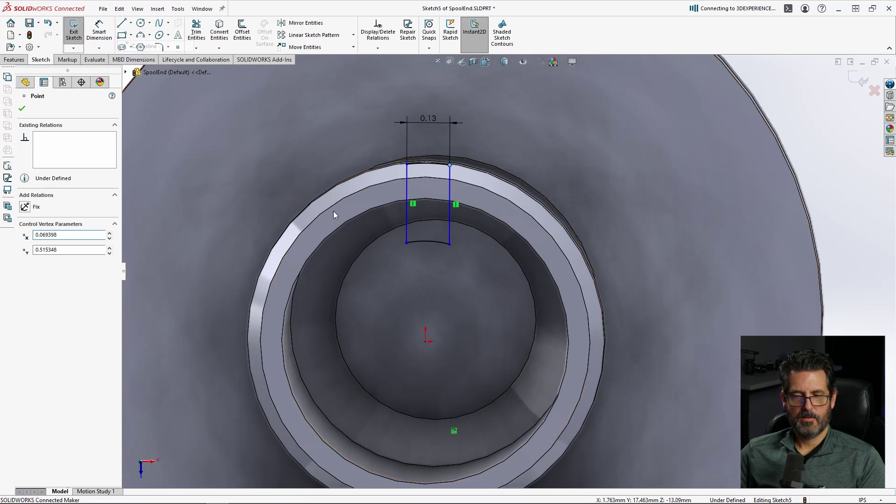
{"action": "left_click", "coordinate": [426, 342]}
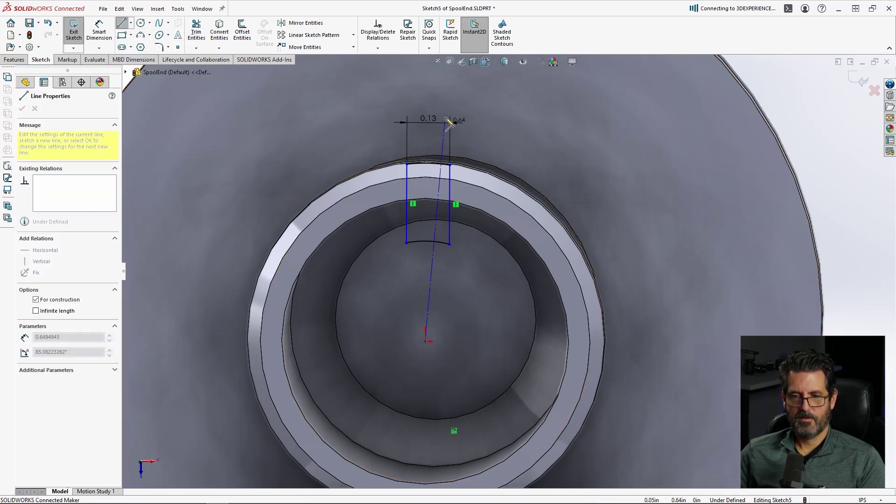
{"action": "left_click", "coordinate": [426, 93]}
{"action": "key", "text": "Escape"}
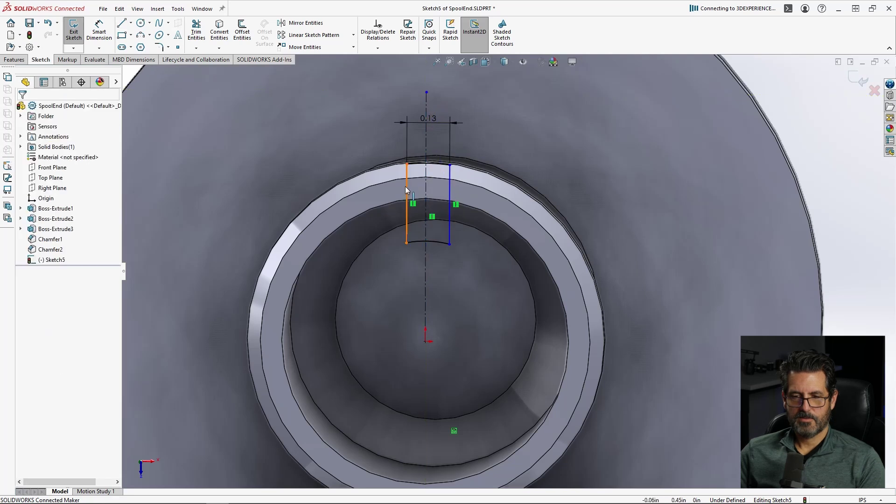
Make the slot profile's two vertical lines symmetric about the centerline.
{"action": "left_click", "coordinate": [426, 186], "text": "ctrl"}
{"action": "left_click", "coordinate": [450, 187], "text": "ctrl"}
{"action": "left_click", "coordinate": [451, 189], "text": "ctrl"}
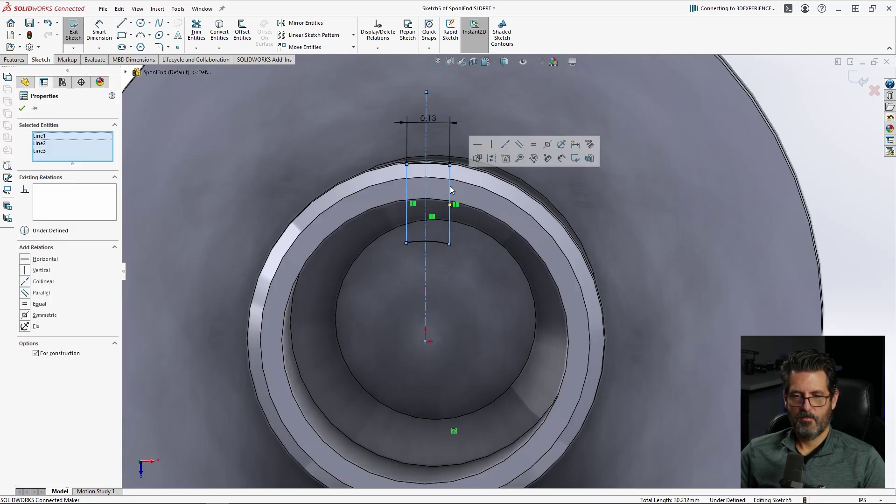
{"action": "left_click", "coordinate": [548, 146]}
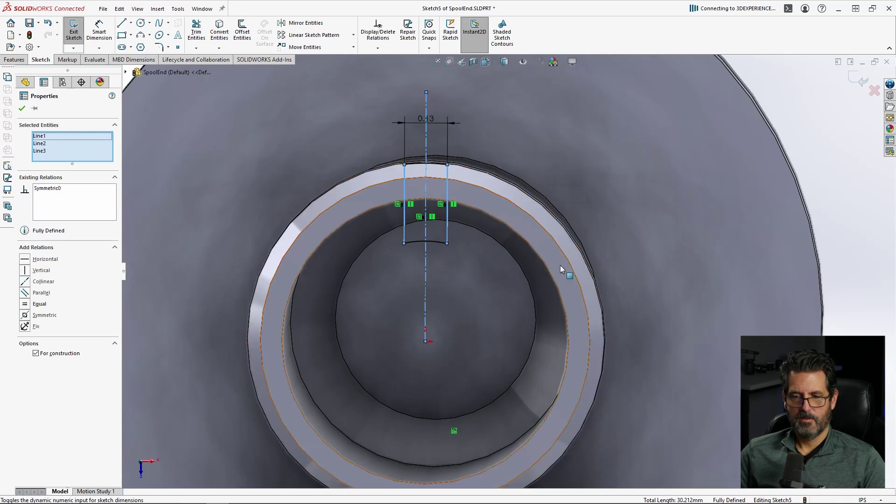
{"action": "key", "text": "Escape"}
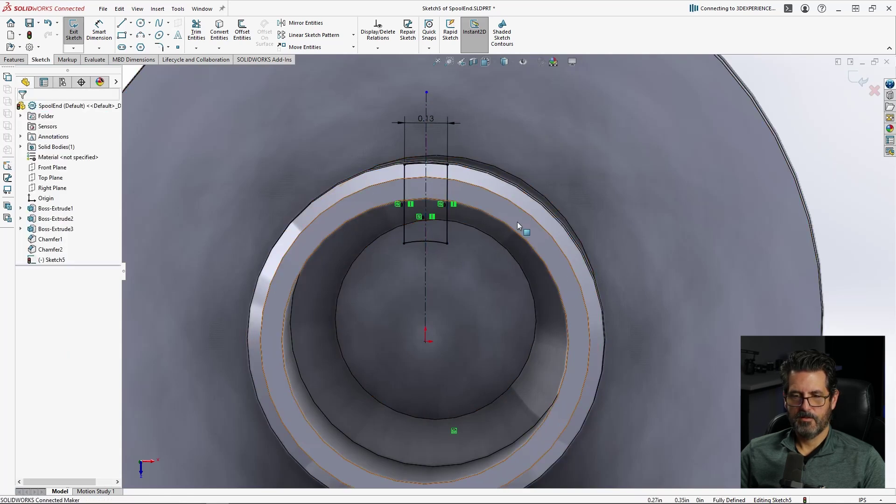
Cut-extrude the slot profile through the tube wall using the Up To Surface end condition, ending at the disc's upper face.
{"action": "left_click", "coordinate": [13, 59]}
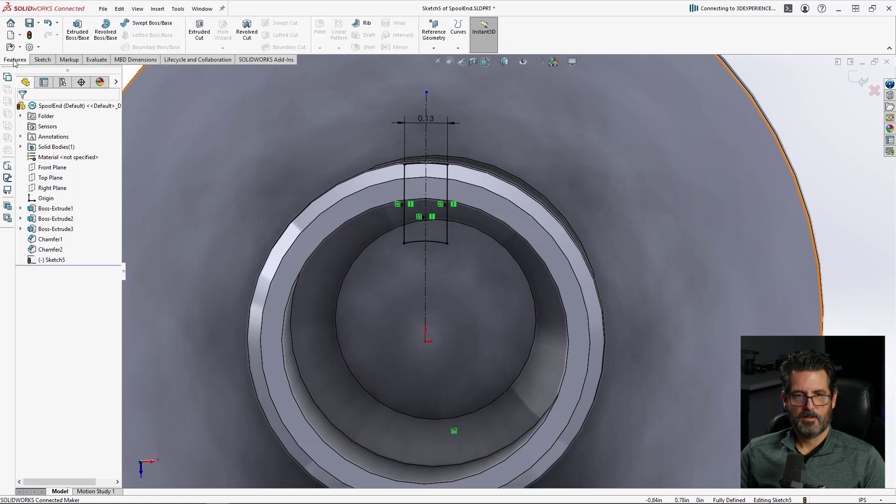
{"action": "left_click", "coordinate": [199, 31]}
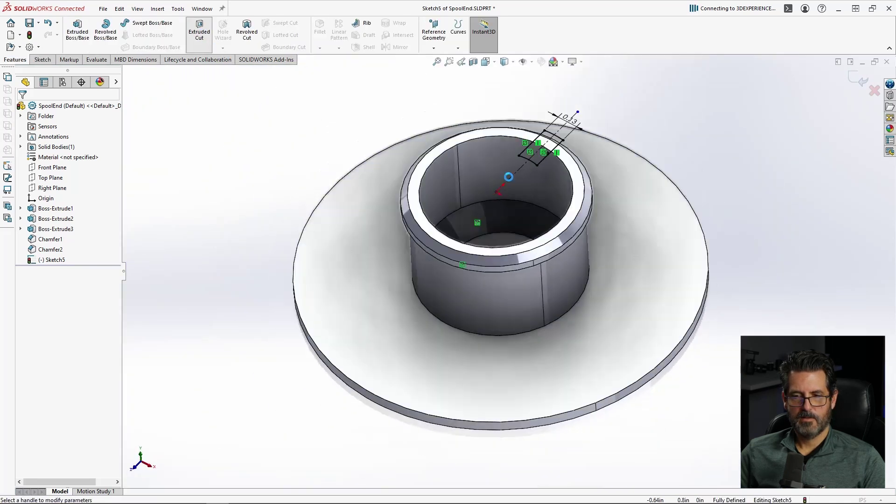
{"action": "left_click", "coordinate": [59, 165]}
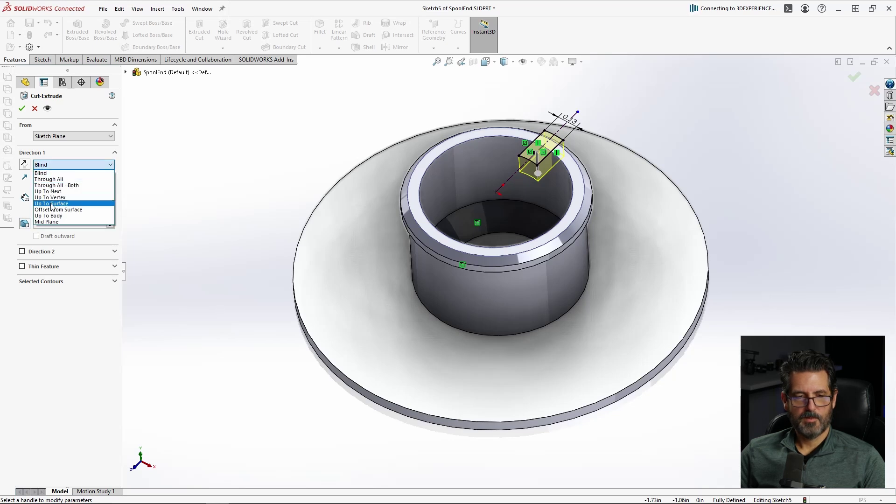
{"action": "left_click", "coordinate": [52, 204]}
{"action": "left_click", "coordinate": [623, 249]}
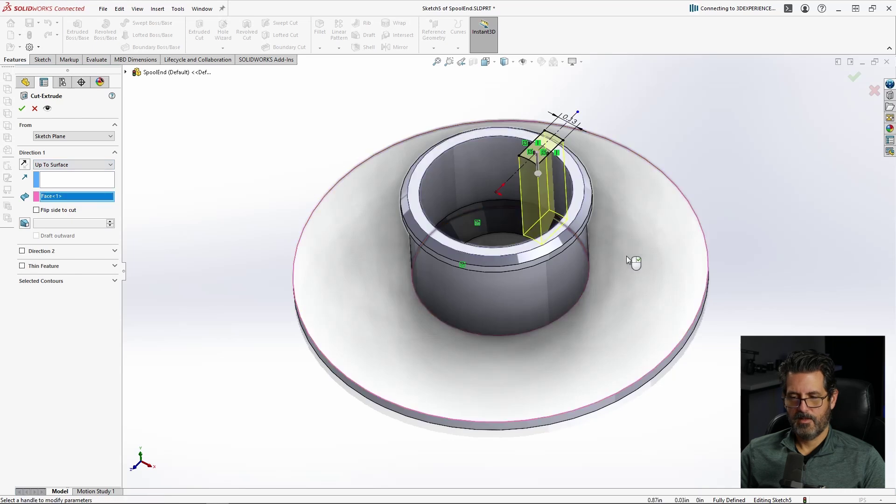
{"action": "right_click", "coordinate": [626, 256]}
{"action": "mouse_move", "coordinate": [626, 255]}
{"action": "middle_mouse_down"}
{"action": "mouse_move", "coordinate": [552, 434]}
{"action": "mouse_move", "coordinate": [564, 406]}
{"action": "middle_mouse_up"}
{"action": "left_click", "coordinate": [762, 167]}
{"action": "mouse_move", "coordinate": [550, 231]}
{"action": "middle_mouse_down"}
{"action": "mouse_move", "coordinate": [542, 257]}
{"action": "mouse_move", "coordinate": [516, 86]}
{"action": "mouse_move", "coordinate": [518, 100]}
{"action": "middle_mouse_up"}
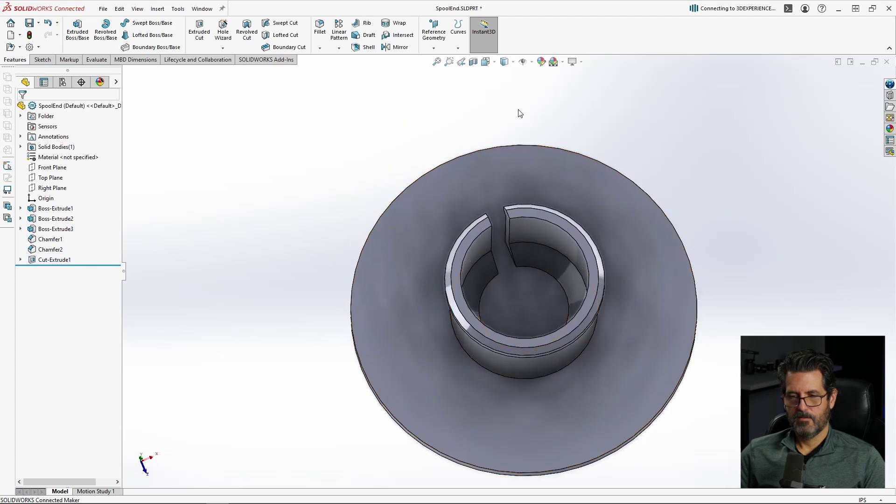
{"action": "mouse_move", "coordinate": [527, 242]}
{"action": "middle_mouse_down"}
{"action": "mouse_move", "coordinate": [608, 204]}
{"action": "mouse_move", "coordinate": [539, 247]}
{"action": "middle_mouse_up"}
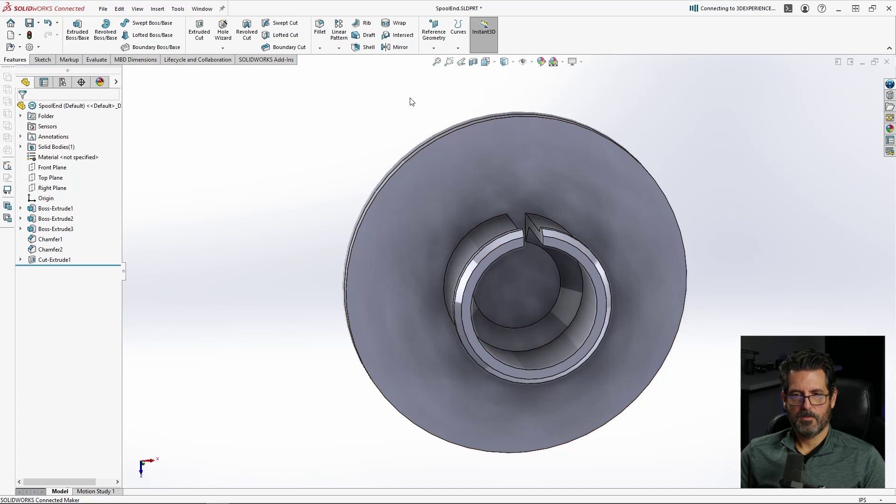
Circular-pattern the slot cut about the tube's outer cylindrical face with 4 equally spaced instances over 360 degrees.
{"action": "left_click", "coordinate": [340, 48]}
{"action": "left_click", "coordinate": [363, 70]}
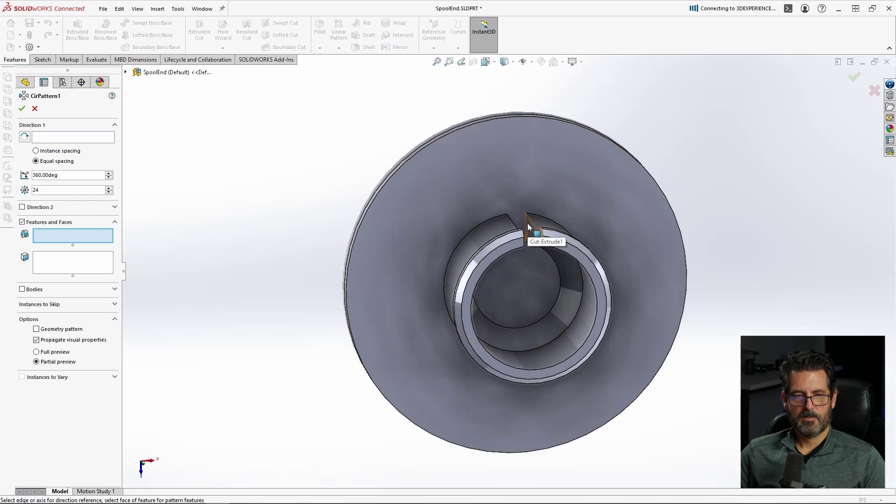
{"action": "left_click", "coordinate": [621, 230]}
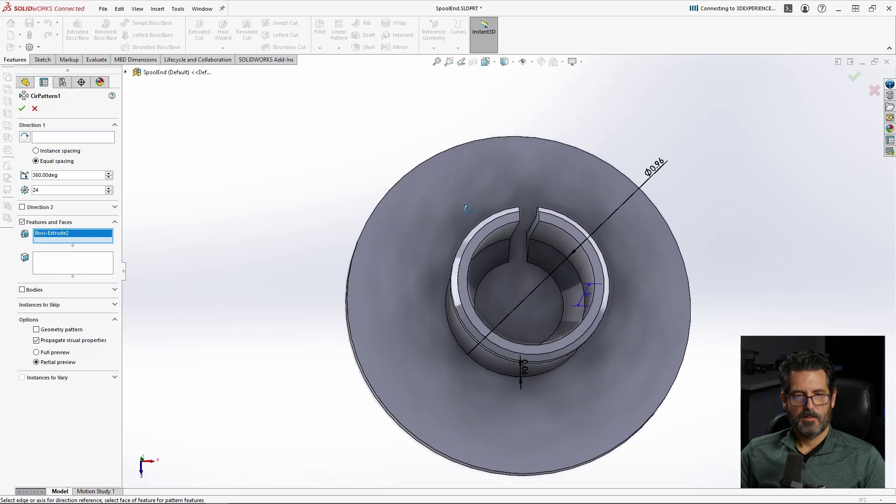
{"action": "key", "text": "Delete"}
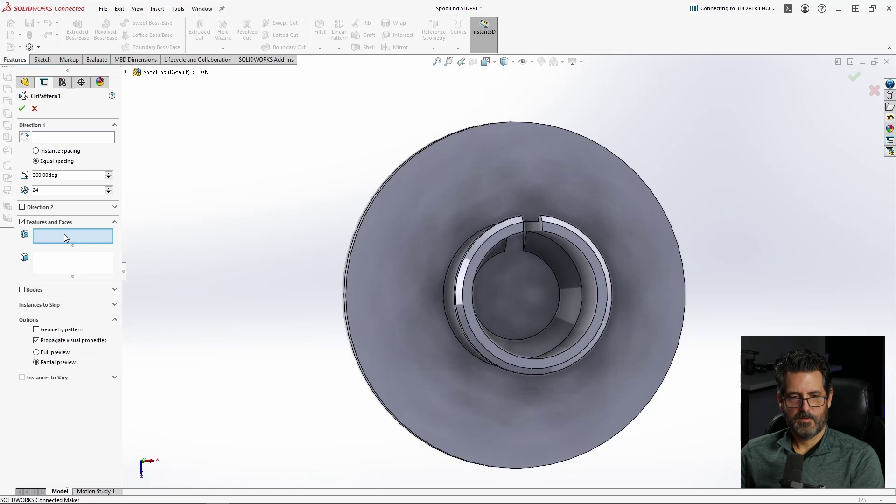
{"action": "left_click", "coordinate": [50, 137]}
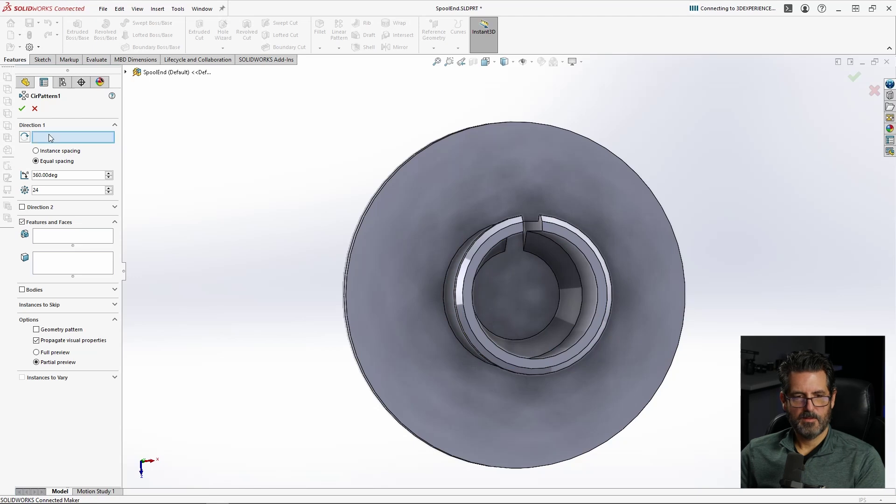
{"action": "left_click", "coordinate": [449, 316]}
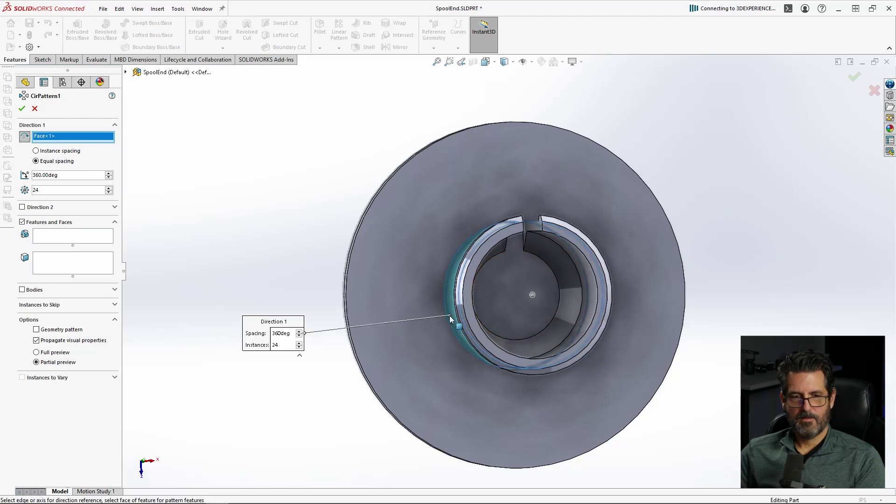
{"action": "left_click", "coordinate": [56, 241]}
{"action": "left_click", "coordinate": [534, 239]}
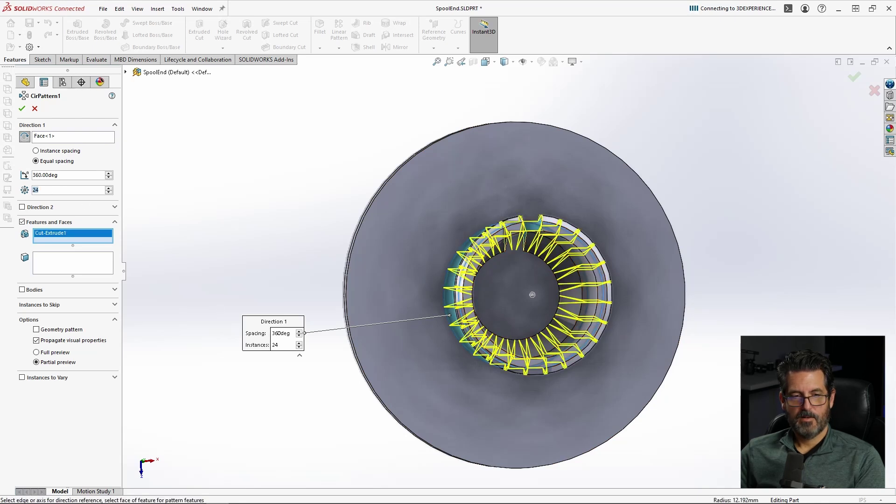
{"action": "type", "text": "4"}
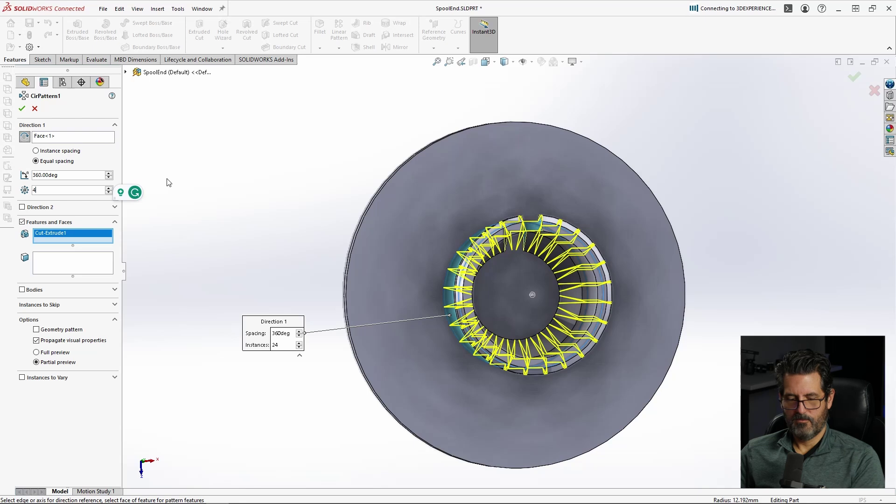
{"action": "key", "text": "Tab"}
{"action": "middle_click_drag", "start_coordinate": [706, 312], "coordinate": [688, 295]}
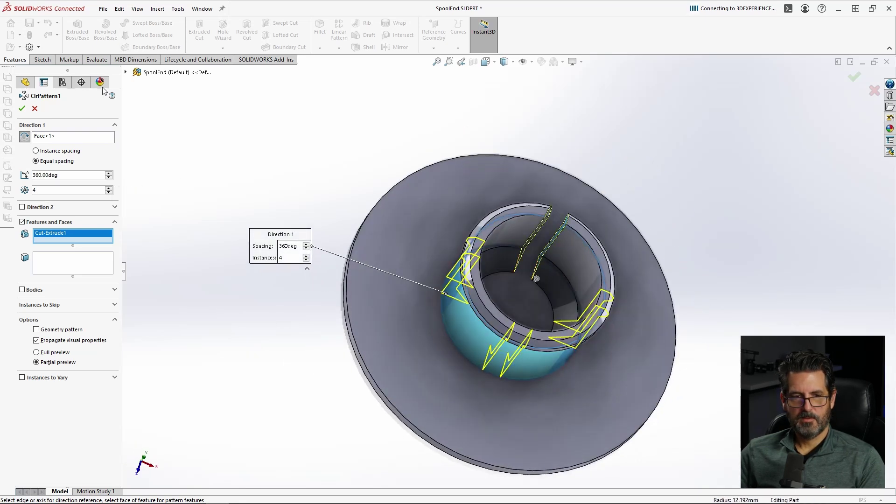
{"action": "left_click", "coordinate": [22, 108]}
Roll the feature history back to just before the slot cut.
{"action": "middle_click_drag", "start_coordinate": [712, 236], "coordinate": [638, 154]}
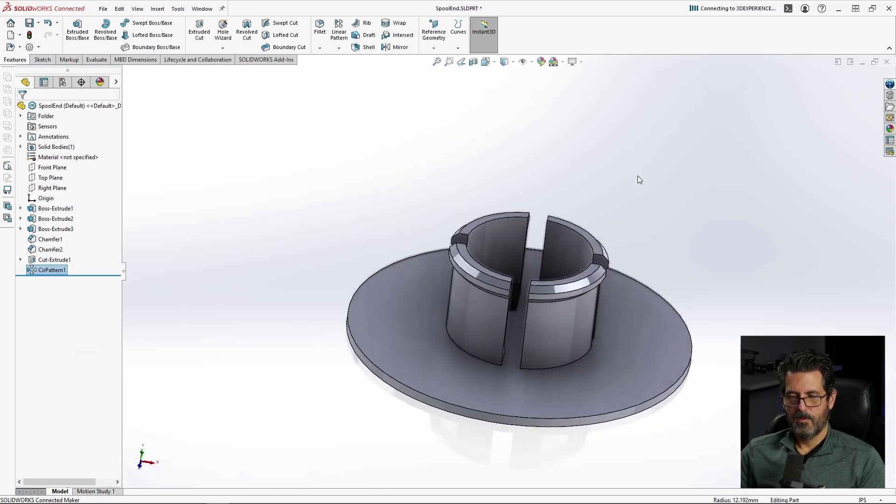
{"action": "key", "text": "ctrl+5"}
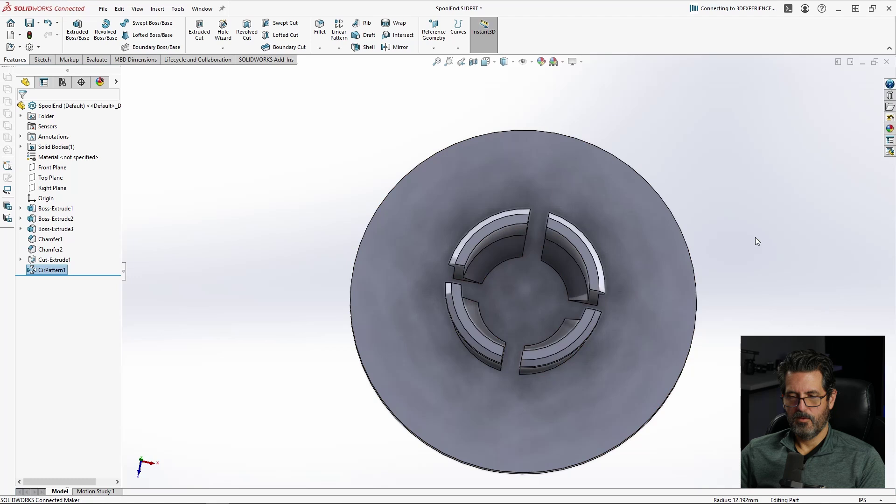
{"action": "key", "text": "ctrl+shift+z"}
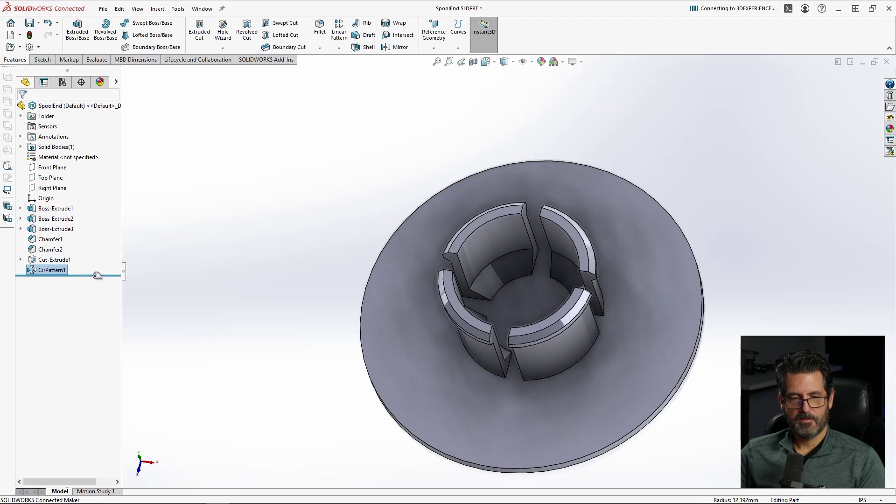
{"action": "left_click_drag", "start_coordinate": [97, 275], "coordinate": [99, 256]}
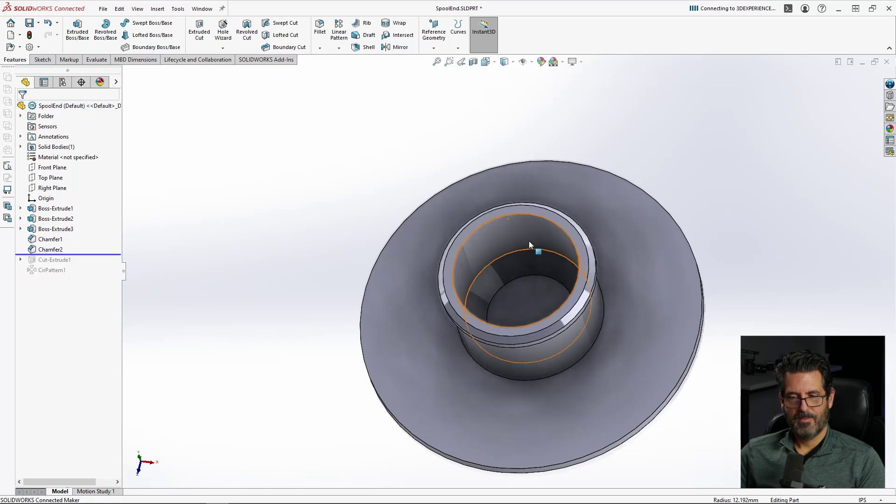
Start a sketch on the circular floor face inside the tube and convert the face's edge into a sketch circle.
{"action": "left_click", "coordinate": [533, 297]}
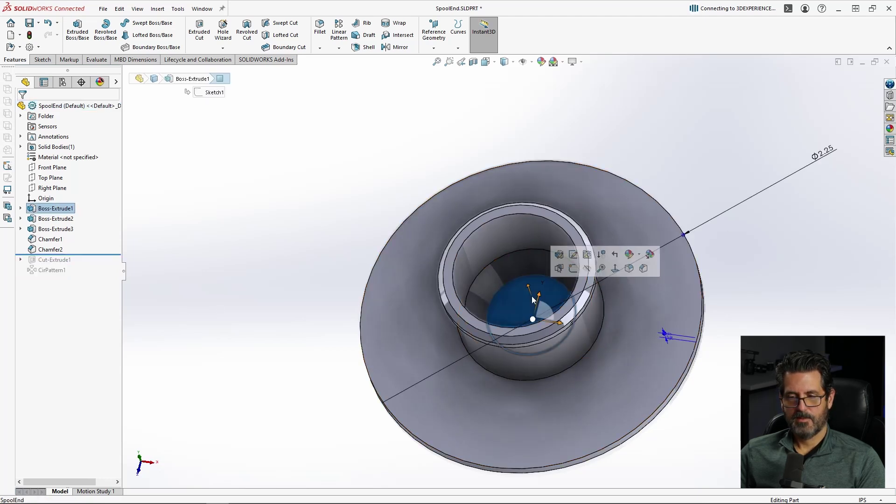
{"action": "left_click", "coordinate": [574, 270]}
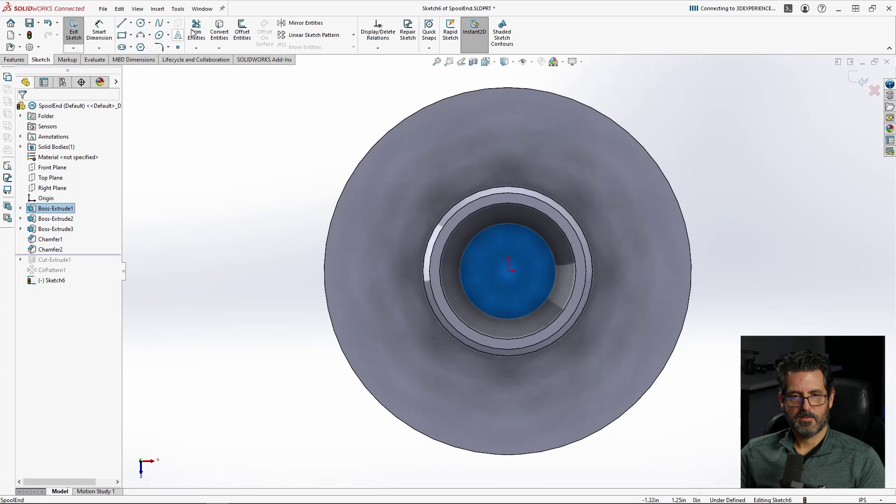
{"action": "left_click", "coordinate": [219, 29]}
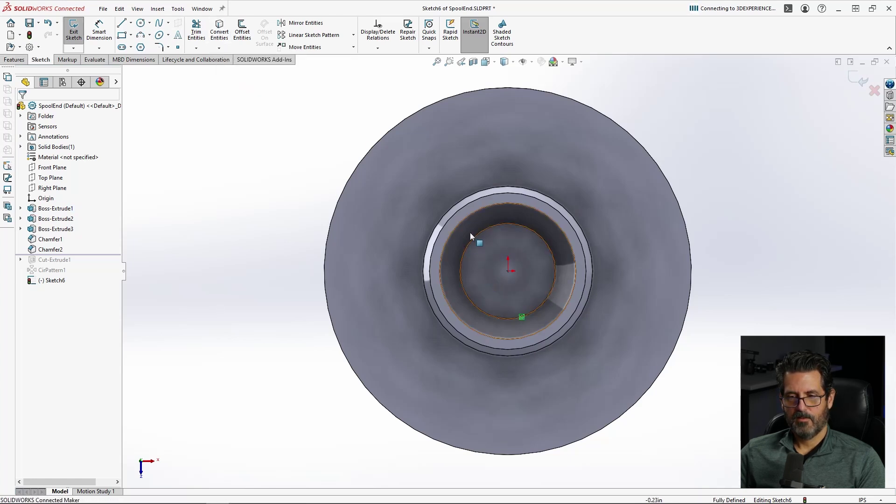
Cut-extrude the converted circle with the Through All end condition to open a central hole through the disc.
{"action": "left_click", "coordinate": [8, 58]}
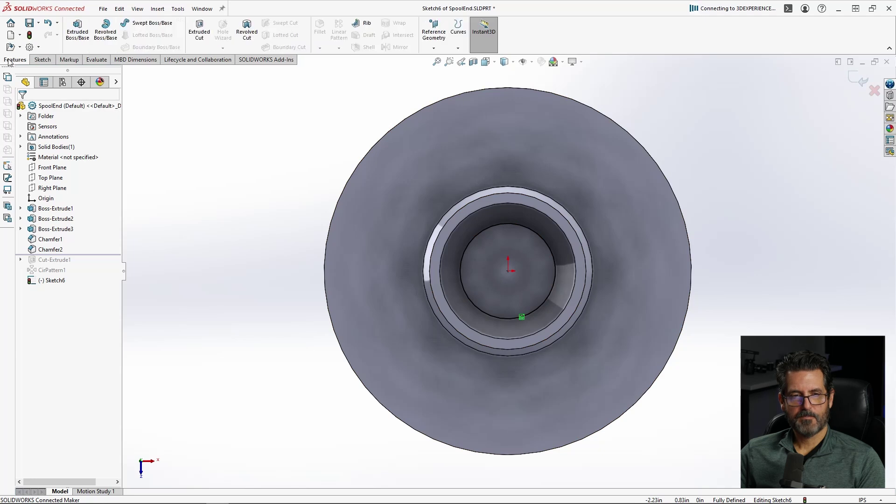
{"action": "left_click", "coordinate": [199, 29]}
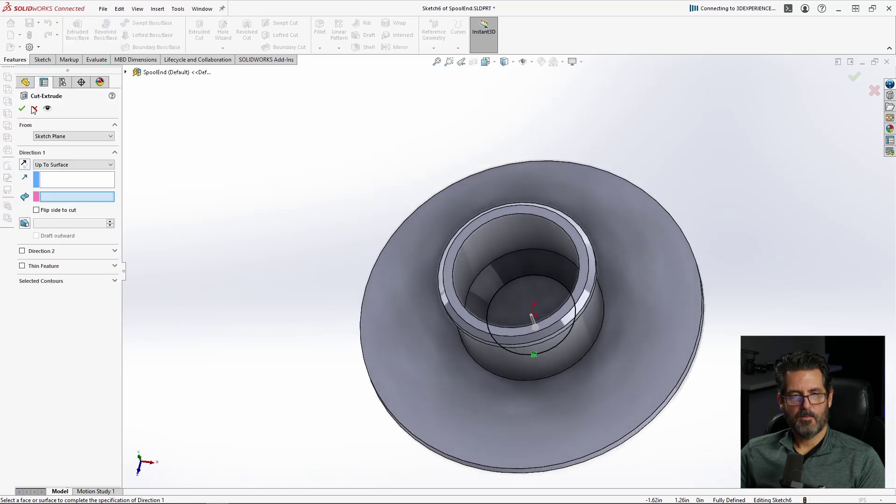
{"action": "left_click", "coordinate": [50, 165]}
{"action": "left_click", "coordinate": [52, 181]}
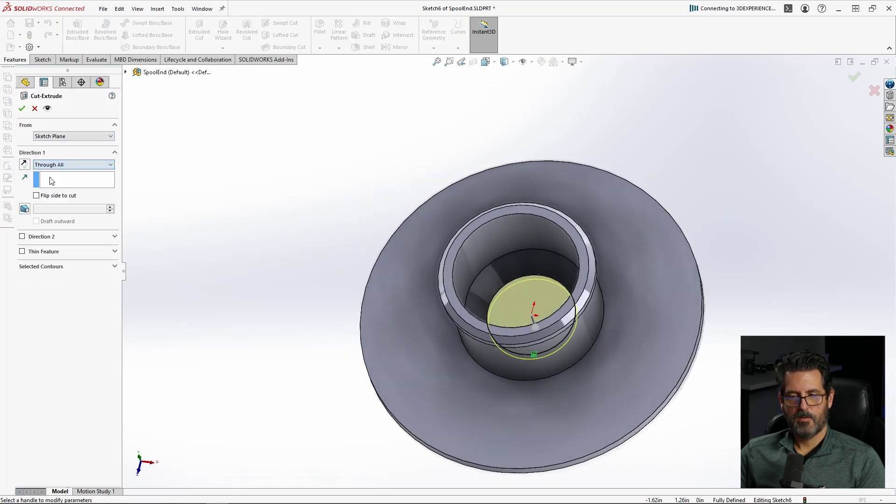
{"action": "middle_click_drag", "start_coordinate": [184, 243], "coordinate": [547, 296]}
{"action": "left_click", "coordinate": [35, 110]}
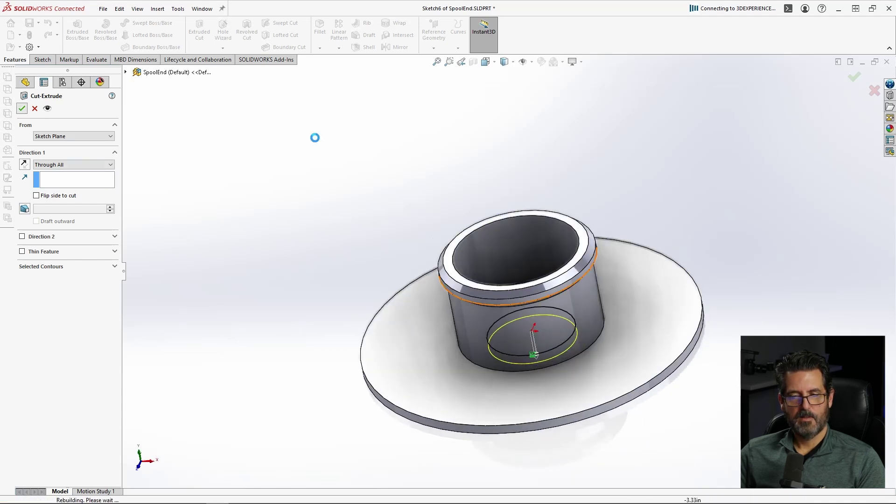
Roll the feature history forward to the end, past the slot cut and its circular pattern.
{"action": "left_click", "coordinate": [869, 274]}
{"action": "middle_click_drag", "start_coordinate": [652, 349], "coordinate": [627, 259]}
{"action": "middle_click_drag", "start_coordinate": [528, 299], "coordinate": [667, 222]}
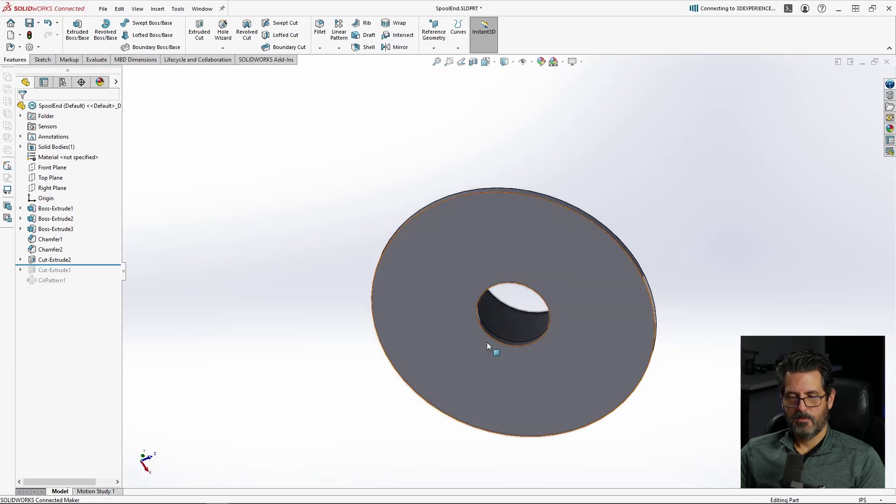
{"action": "middle_click_drag", "start_coordinate": [516, 314], "coordinate": [550, 412]}
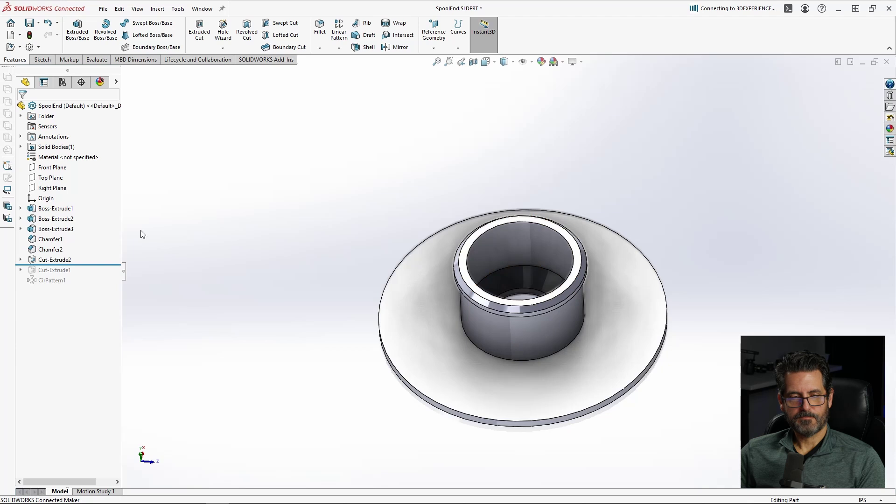
{"action": "left_click_drag", "start_coordinate": [105, 264], "coordinate": [65, 286]}
{"action": "middle_click_drag", "start_coordinate": [607, 336], "coordinate": [565, 341]}
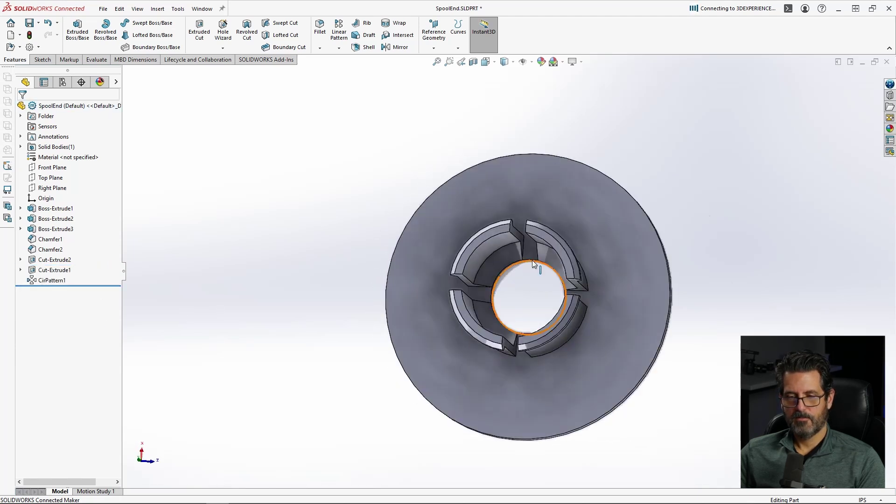
{"action": "scroll", "coordinate": [528, 260], "scroll_direction": "down", "scroll_amount": 6}
{"action": "middle_click_drag", "start_coordinate": [486, 305], "coordinate": [515, 321]}
{"action": "key", "text": "ctrl+7"}
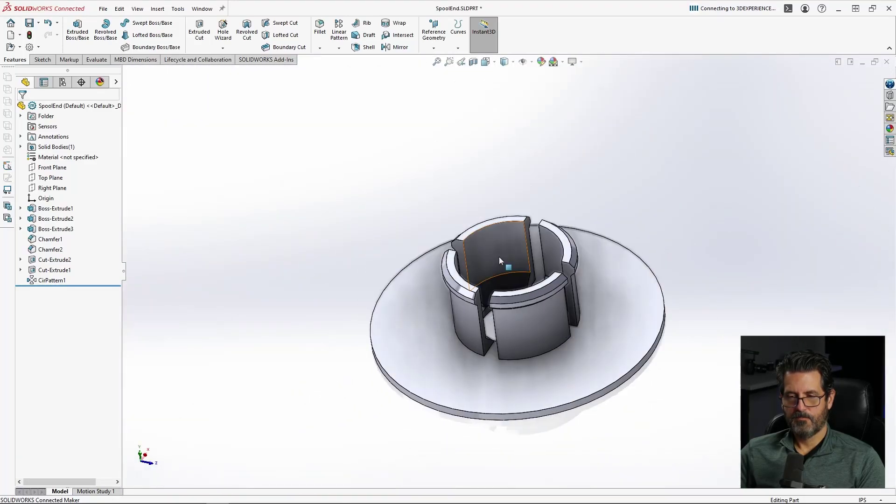
{"action": "middle_click_drag", "start_coordinate": [627, 200], "coordinate": [554, 254]}
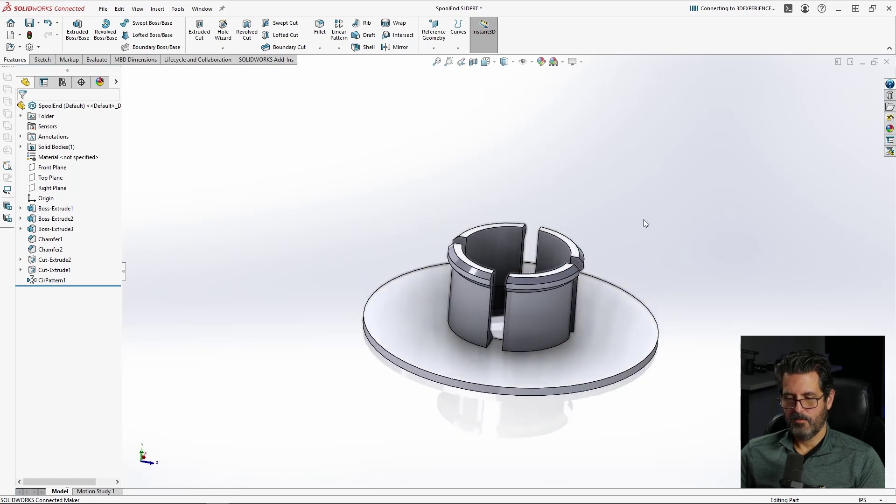
{"action": "key", "text": "ctrl+z"}
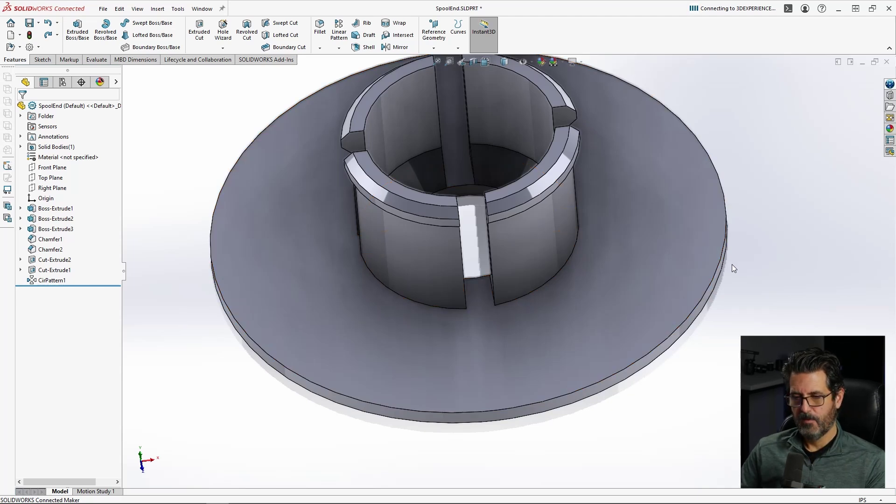
Start a sketch on the disc's upper face and draw a vertical centerline from the origin down to beyond the disc's outer edge.
{"action": "left_click", "coordinate": [541, 371]}
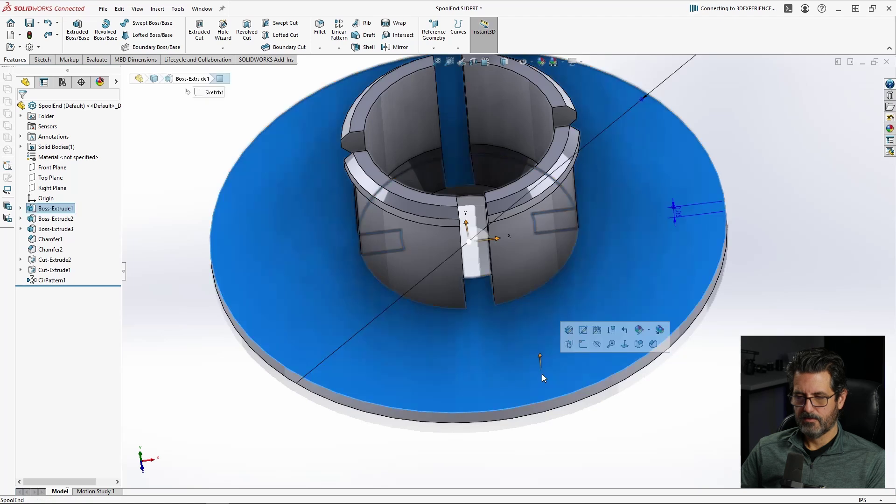
{"action": "left_click", "coordinate": [584, 345]}
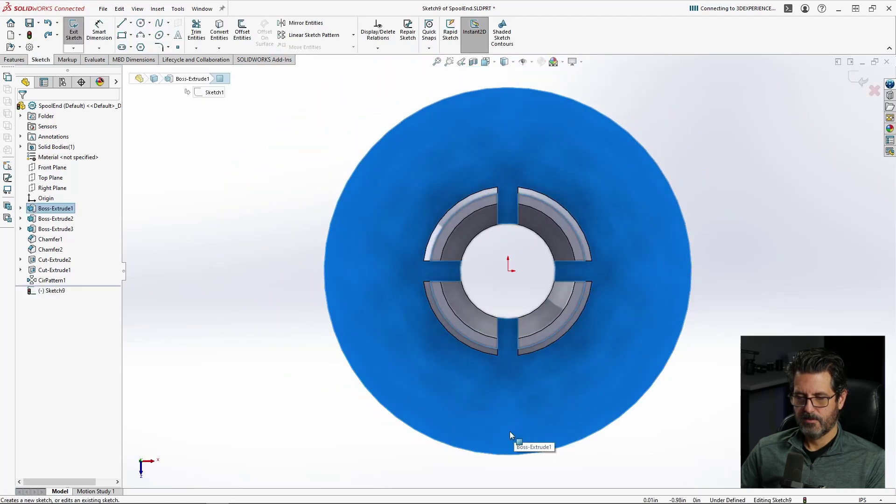
{"action": "scroll", "coordinate": [509, 431], "scroll_direction": "up", "scroll_amount": 5}
{"action": "scroll", "coordinate": [509, 424], "scroll_direction": "up", "scroll_amount": 2}
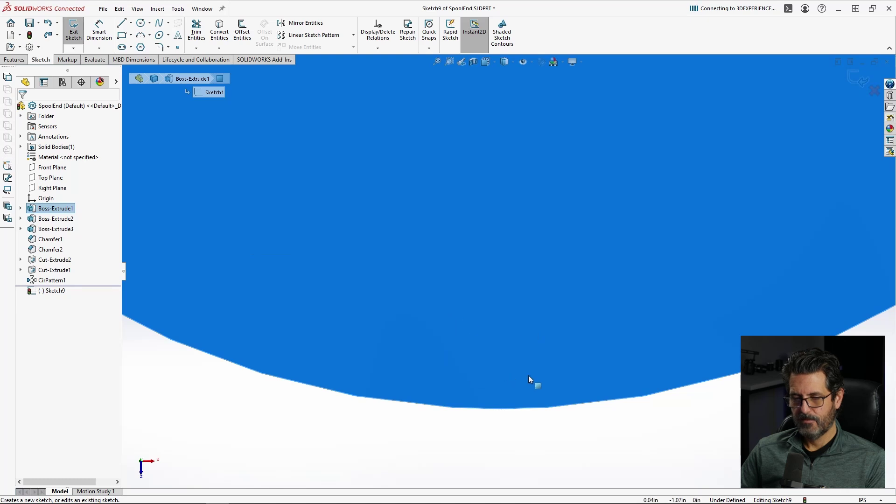
{"action": "scroll", "coordinate": [523, 366], "scroll_direction": "down", "scroll_amount": 3}
{"action": "scroll", "coordinate": [526, 240], "scroll_direction": "up", "scroll_amount": 1}
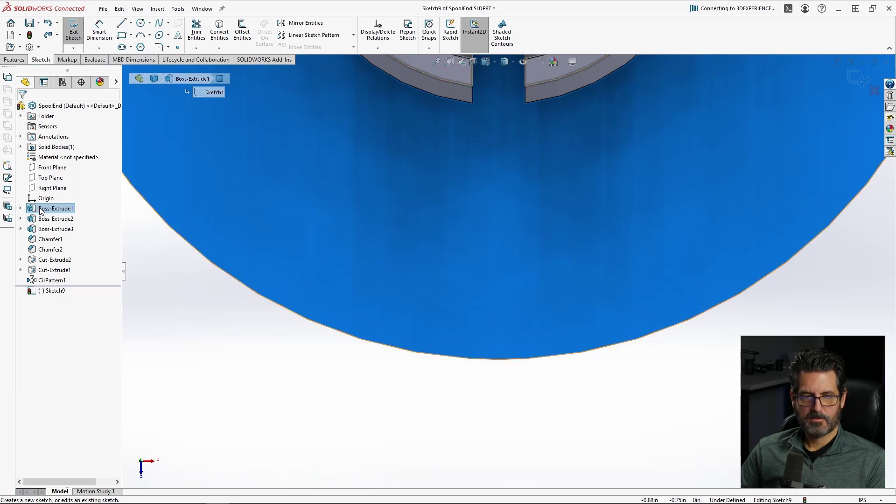
{"action": "scroll", "coordinate": [509, 152], "scroll_direction": "down", "scroll_amount": 2}
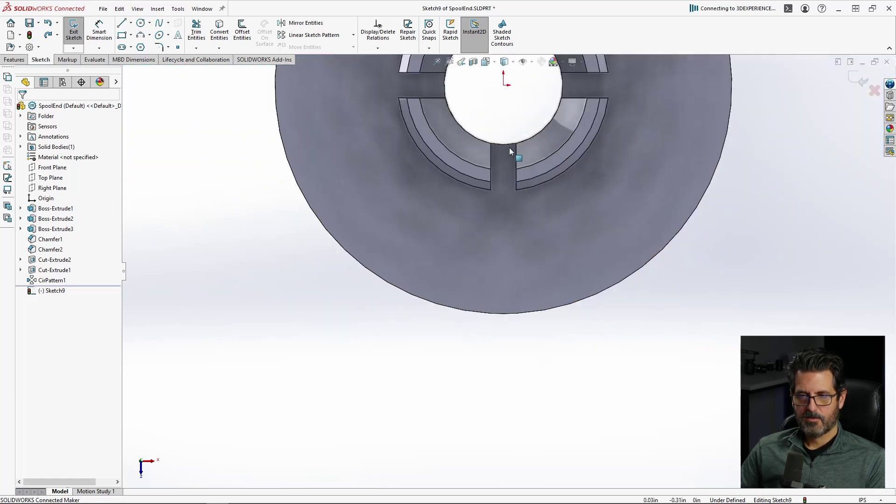
{"action": "left_click", "coordinate": [131, 23]}
{"action": "left_click", "coordinate": [142, 43]}
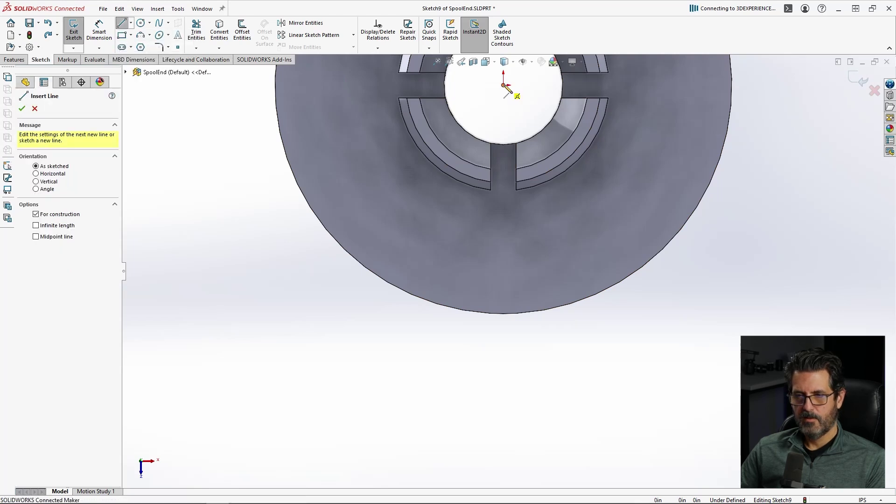
{"action": "left_click", "coordinate": [503, 85]}
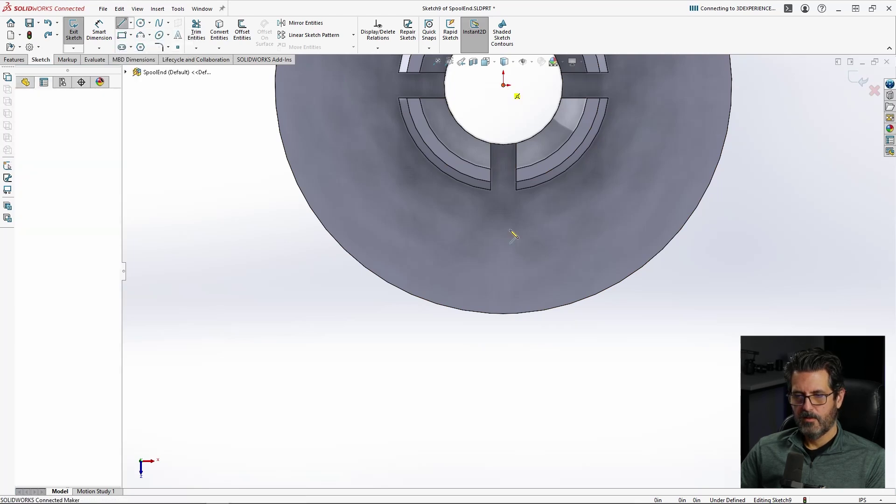
{"action": "left_click", "coordinate": [503, 357]}
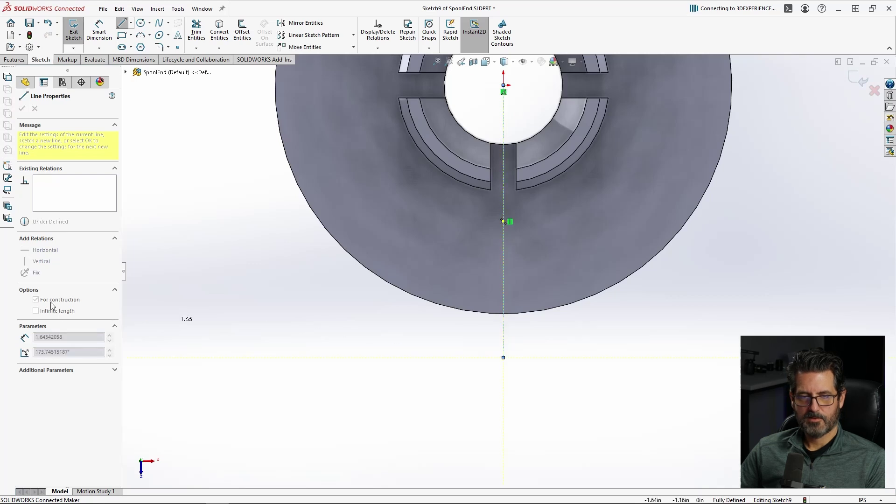
{"action": "key", "text": "Escape"}
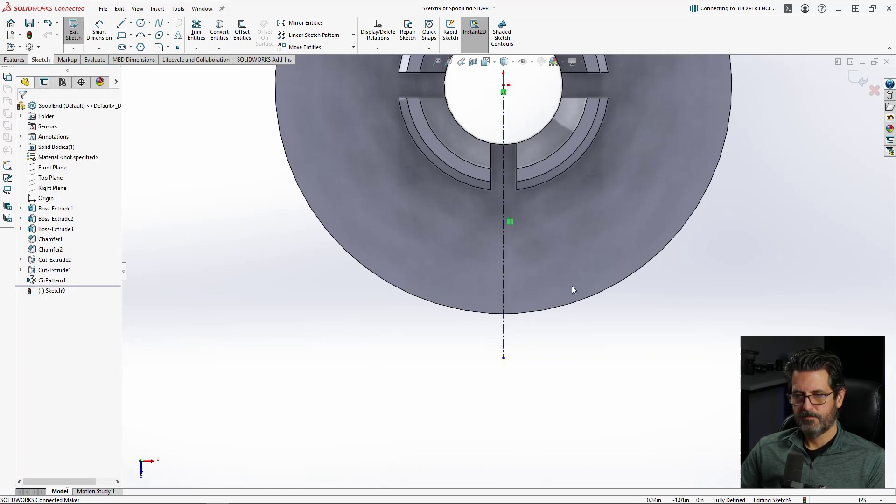
{"action": "scroll", "coordinate": [550, 198], "scroll_direction": "up", "scroll_amount": 3}
{"action": "scroll", "coordinate": [510, 309], "scroll_direction": "down", "scroll_amount": 5}
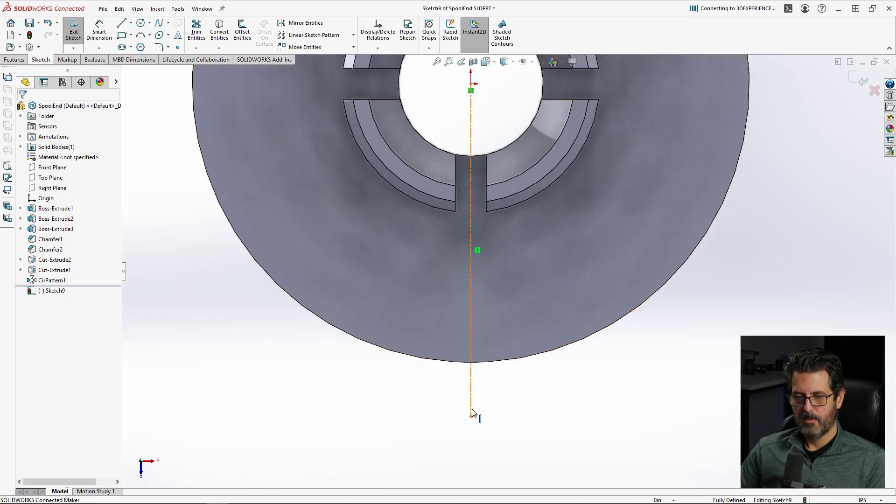
Sketch a slanted line up from the disc's lower edge and reposition both endpoints so it lies left of the centerline.
{"action": "scroll", "coordinate": [472, 373], "scroll_direction": "down", "scroll_amount": 4}
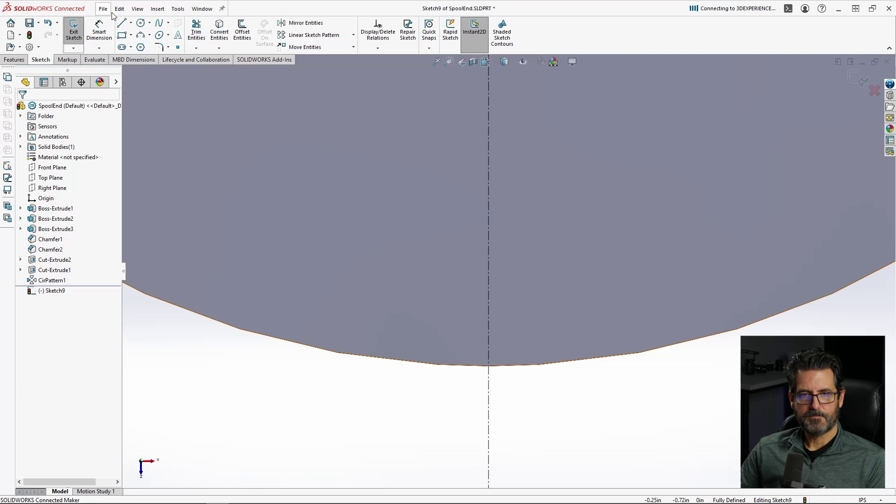
{"action": "left_click", "coordinate": [124, 25]}
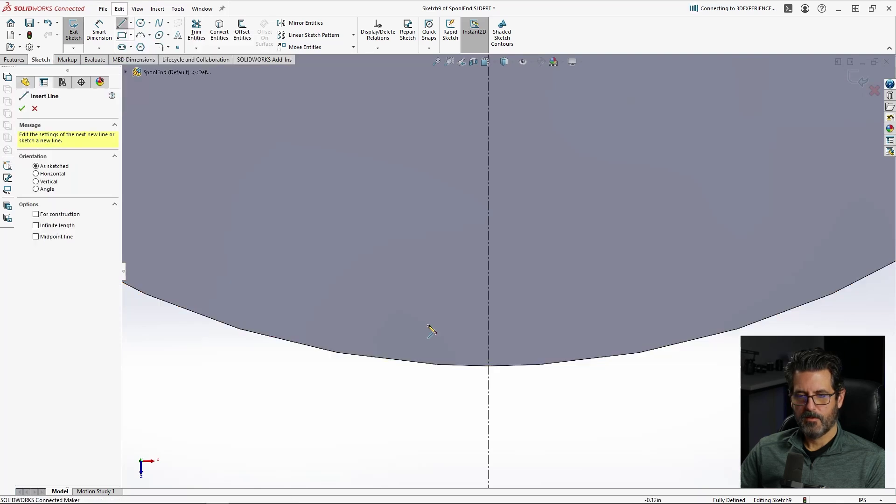
{"action": "left_click", "coordinate": [462, 364]}
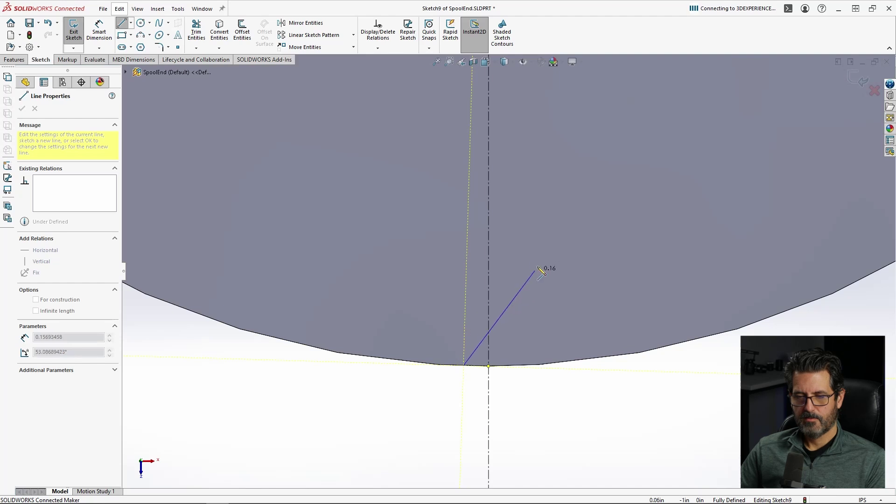
{"action": "left_click", "coordinate": [513, 288]}
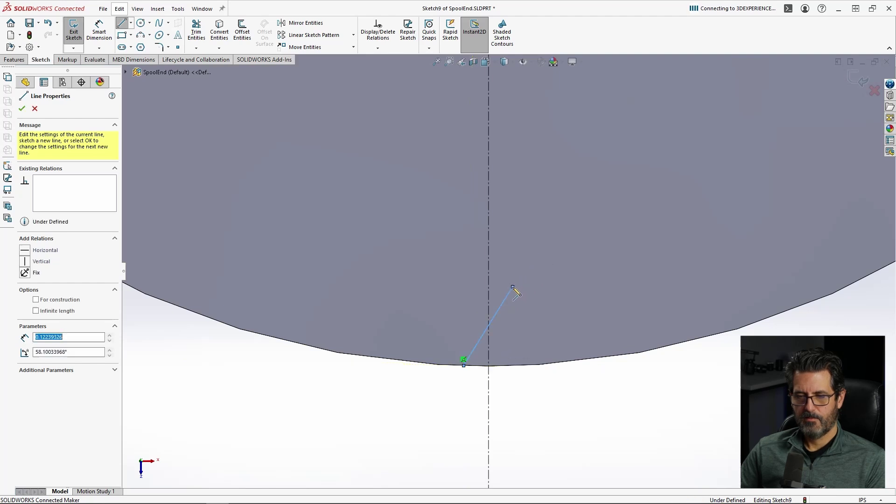
{"action": "key", "text": "Escape"}
{"action": "left_click_drag", "start_coordinate": [463, 366], "coordinate": [413, 362]}
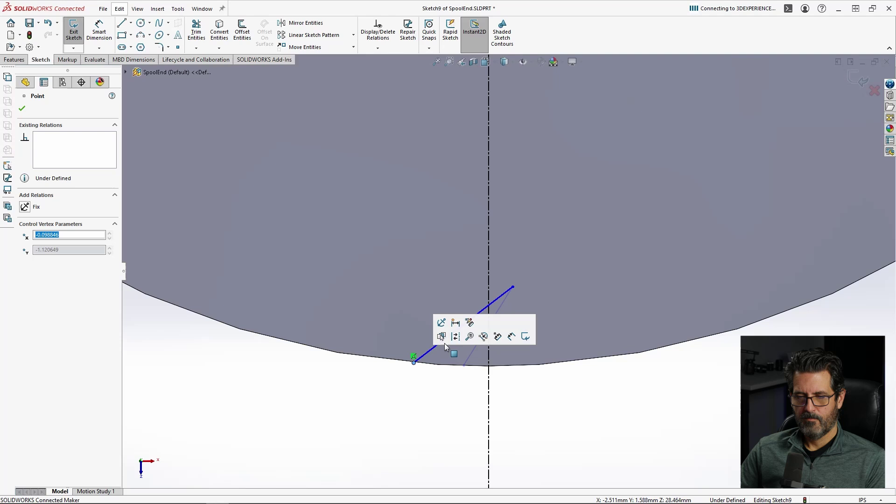
{"action": "left_click_drag", "start_coordinate": [514, 285], "coordinate": [446, 282]}
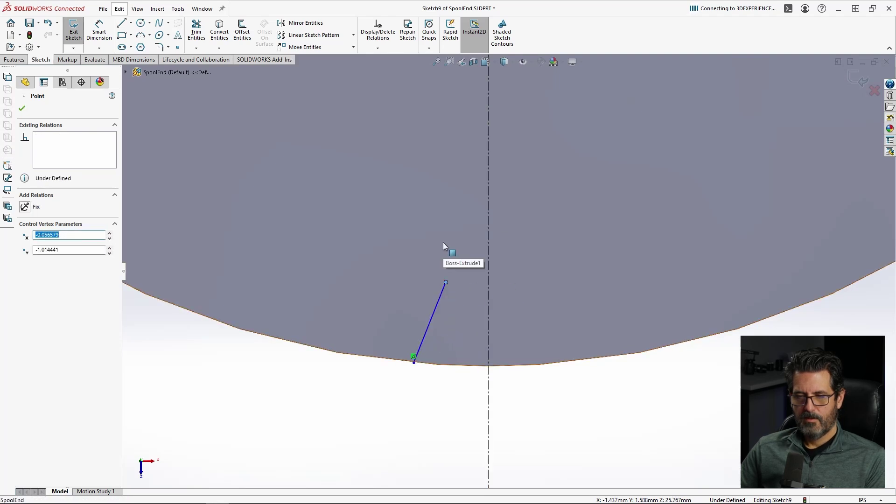
{"action": "key", "text": "Escape"}
Draw a line about 0.13 in long up from the slanted line's upper end and make it vertical.
{"action": "right_click_drag", "start_coordinate": [455, 256], "coordinate": [391, 249]}
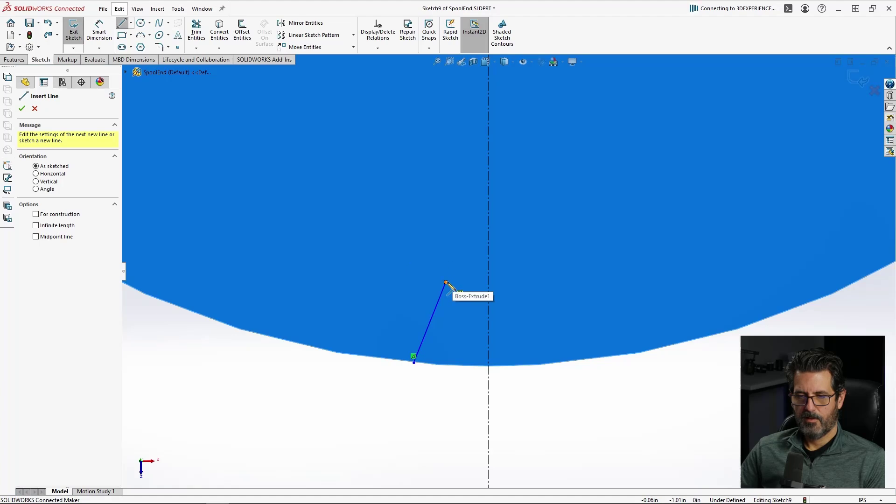
{"action": "left_click", "coordinate": [446, 283]}
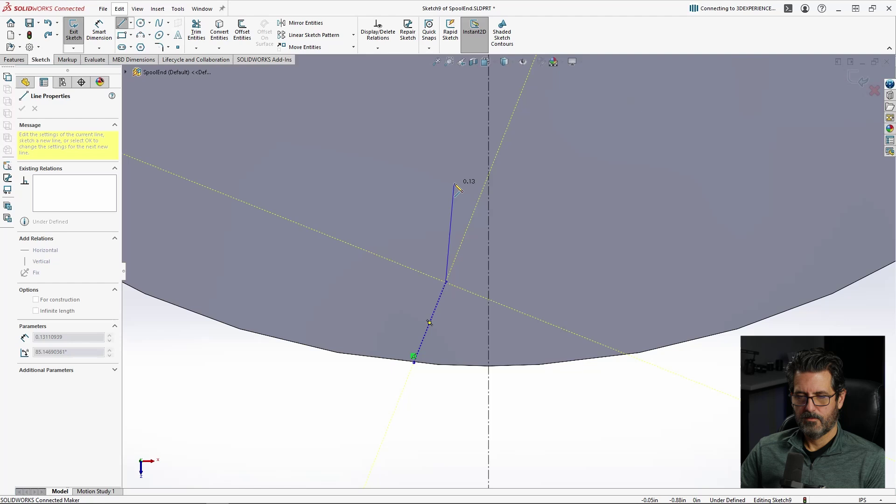
{"action": "left_click", "coordinate": [455, 184]}
{"action": "key", "text": "Escape"}
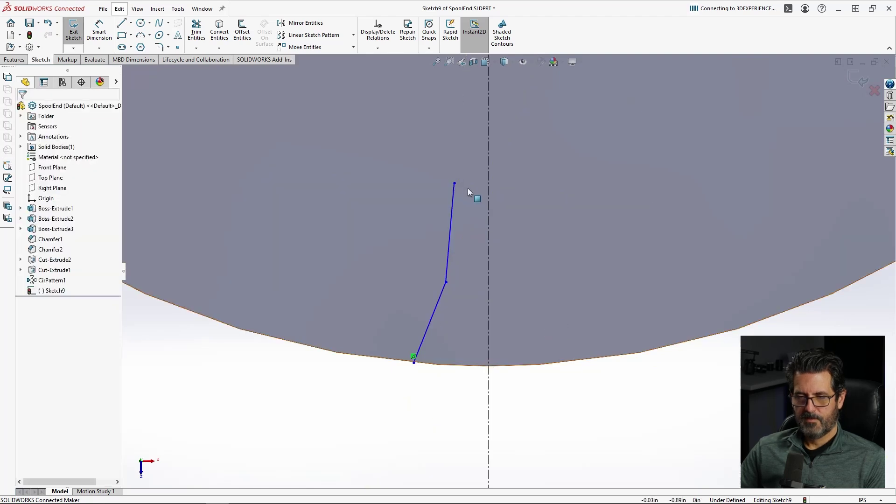
{"action": "left_click", "coordinate": [450, 194]}
{"action": "left_click", "coordinate": [453, 198]}
{"action": "left_click", "coordinate": [496, 163]}
{"action": "left_click", "coordinate": [537, 389]}
{"action": "scroll", "coordinate": [552, 315], "scroll_direction": "up", "scroll_amount": 2}
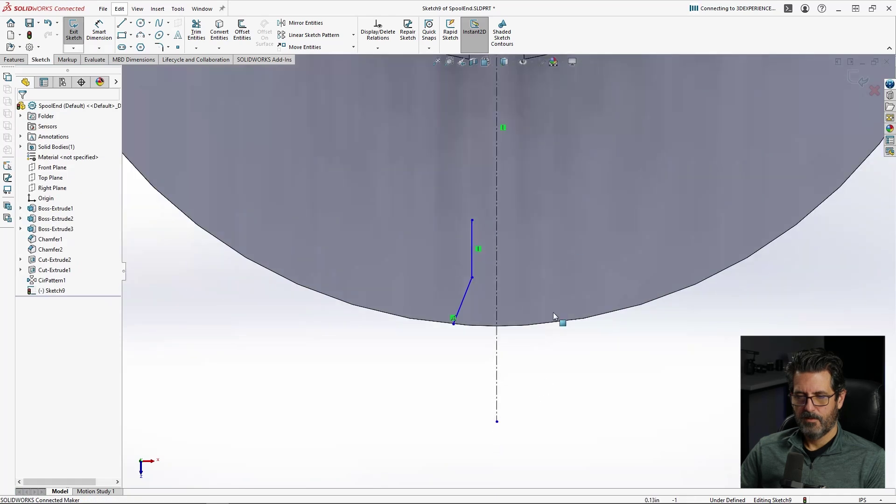
Add a horizontal line about 0.06 in long from the vertical line's top to the centerline, and mirror the half profile about the centerline.
{"action": "scroll", "coordinate": [573, 224], "scroll_direction": "down", "scroll_amount": 3}
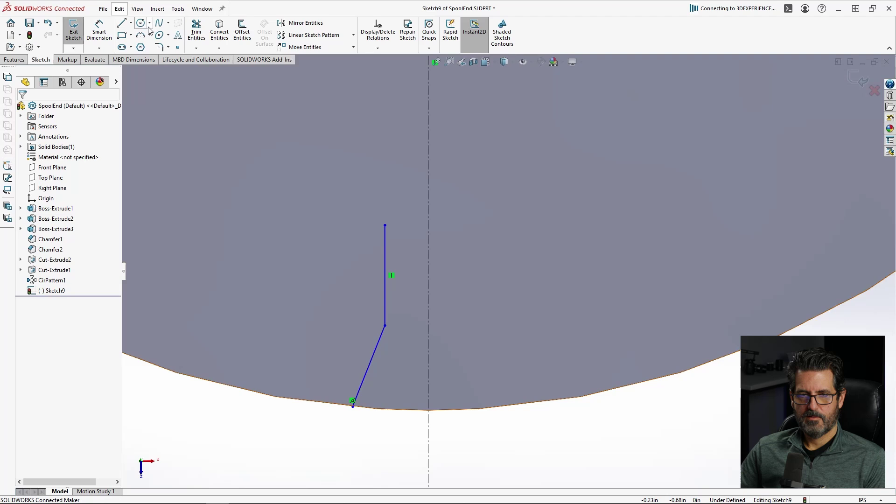
{"action": "left_click", "coordinate": [122, 23]}
{"action": "left_click", "coordinate": [385, 225]}
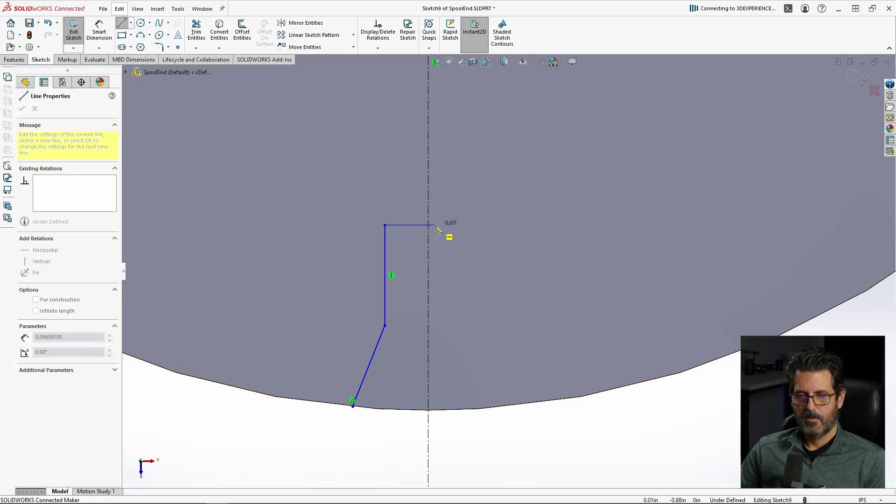
{"action": "left_click", "coordinate": [428, 225]}
{"action": "key", "text": "Escape"}
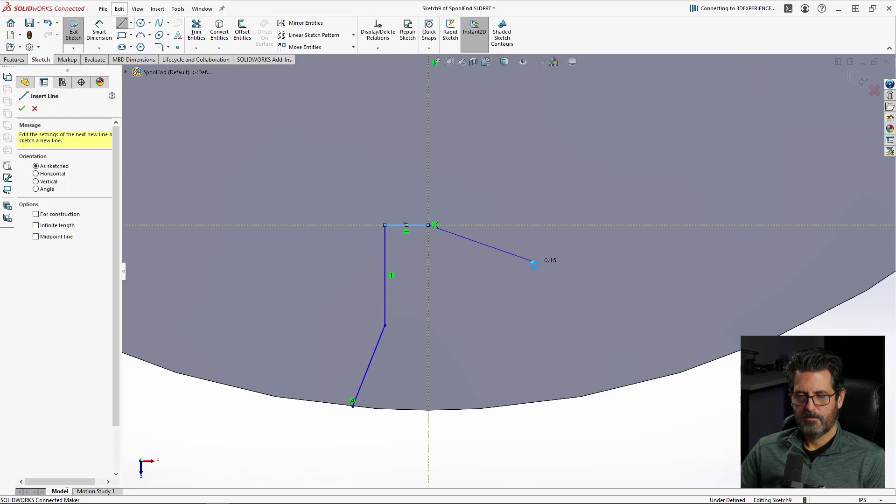
{"action": "key", "text": "Escape"}
{"action": "left_click_drag", "start_coordinate": [503, 447], "coordinate": [328, 175]}
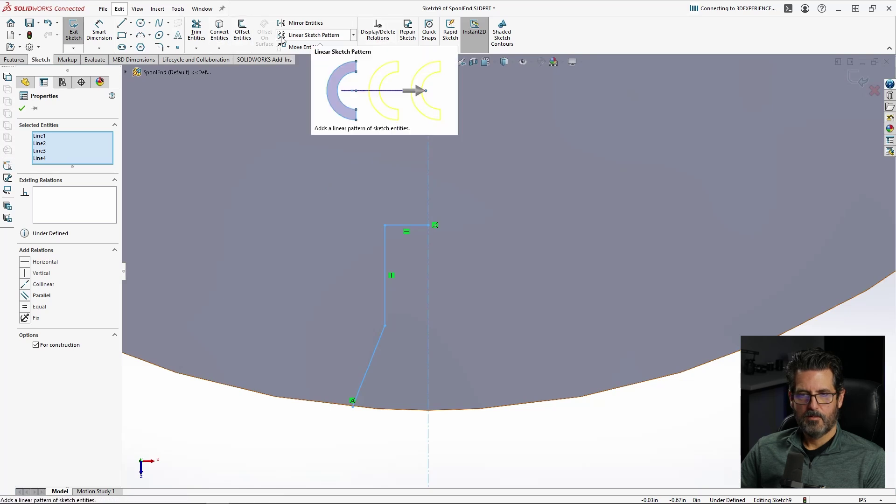
{"action": "left_click", "coordinate": [302, 23]}
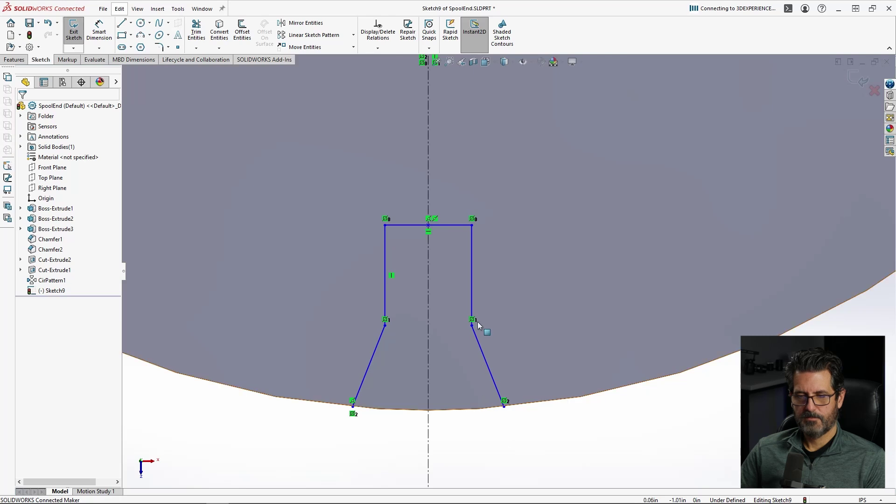
Convert the disc's outer edge into the sketch and trim it to the arc between the two slanted lines.
{"action": "left_click", "coordinate": [390, 410]}
{"action": "left_click", "coordinate": [219, 32]}
{"action": "left_click", "coordinate": [196, 31]}
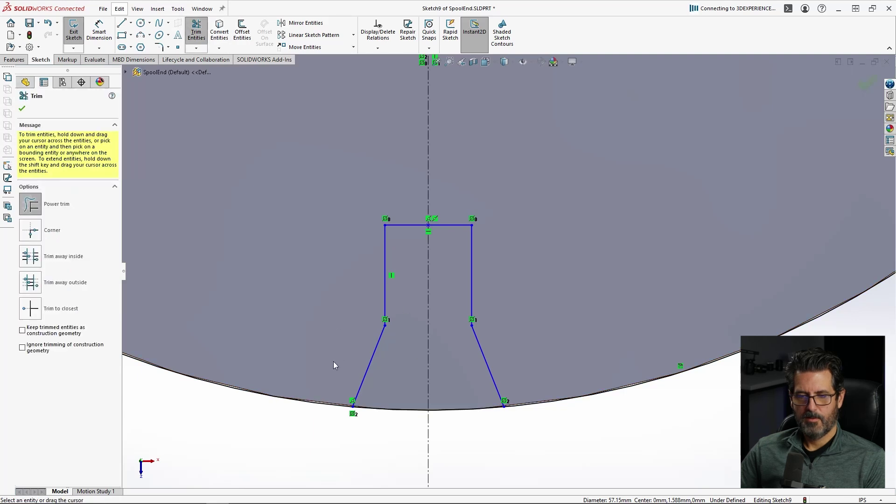
{"action": "left_click", "coordinate": [23, 110]}
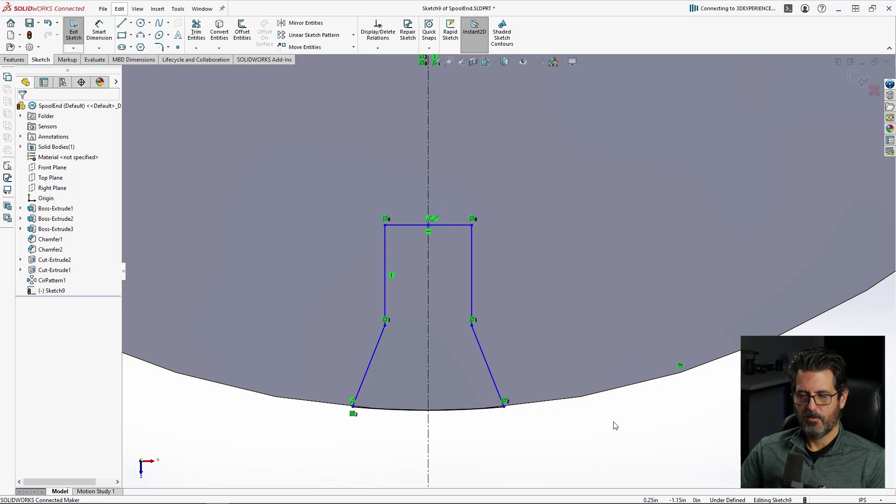
Dimension the notch's top horizontal line and set its width to 0.022 in.
{"action": "scroll", "coordinate": [485, 340], "scroll_direction": "up", "scroll_amount": 3}
{"action": "scroll", "coordinate": [512, 239], "scroll_direction": "down", "scroll_amount": 3}
{"action": "scroll", "coordinate": [547, 376], "scroll_direction": "up", "scroll_amount": 3}
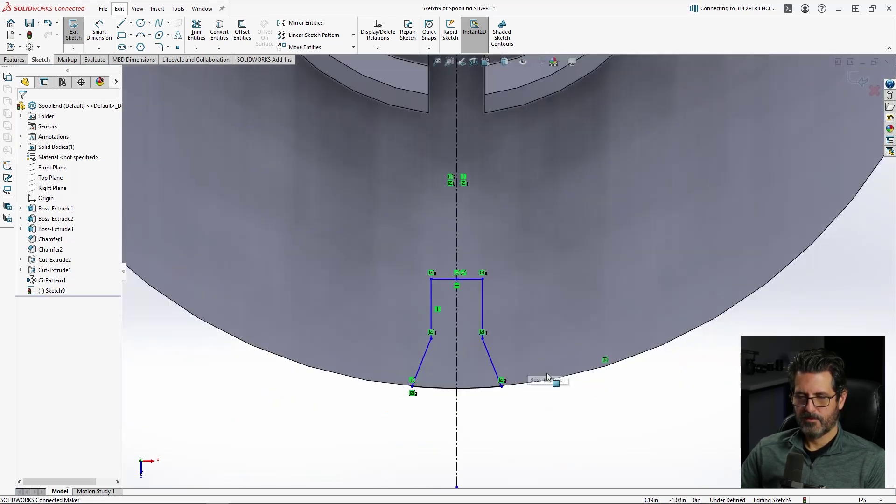
{"action": "right_click_drag", "start_coordinate": [568, 415], "coordinate": [568, 297]}
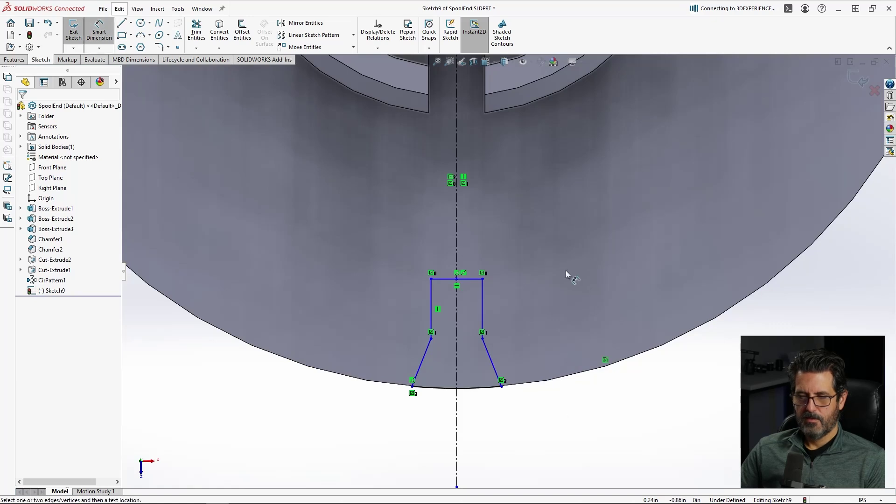
{"action": "left_click", "coordinate": [468, 280]}
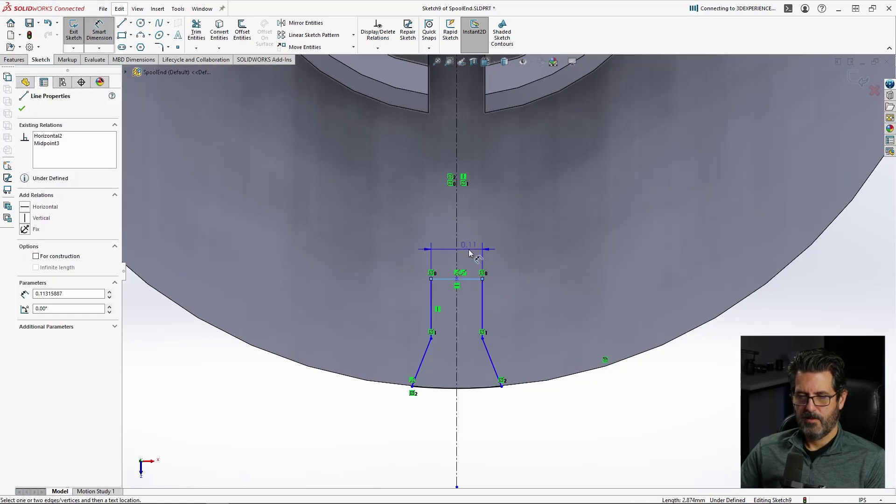
{"action": "left_click", "coordinate": [458, 244]}
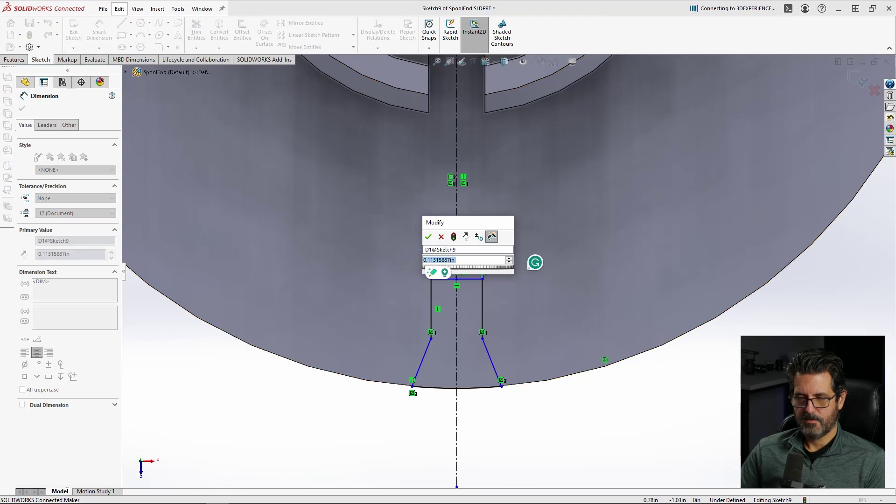
{"action": "type", "text": ".022"}
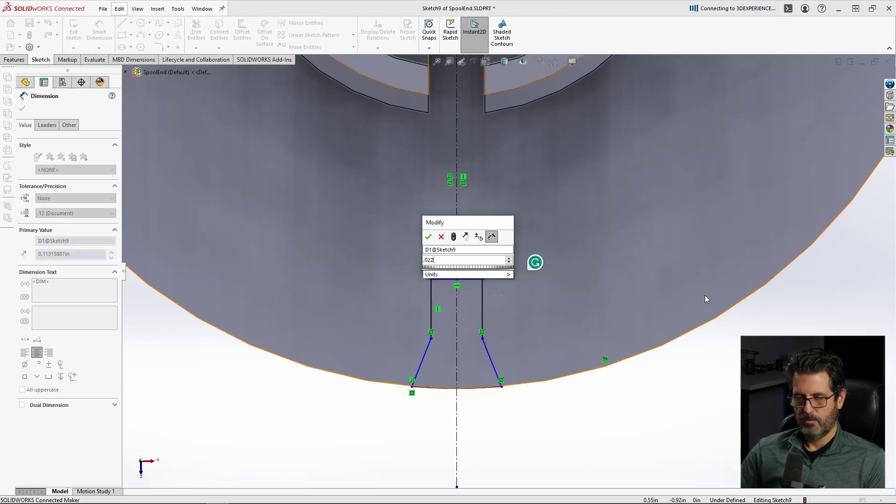
{"action": "key", "text": "Return"}
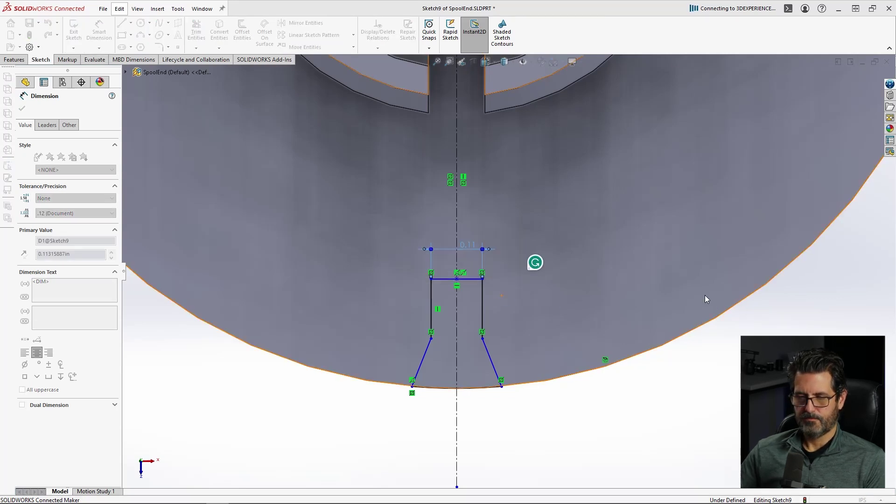
{"action": "scroll", "coordinate": [476, 342], "scroll_direction": "down", "scroll_amount": 2}
{"action": "scroll", "coordinate": [477, 342], "scroll_direction": "down", "scroll_amount": 1}
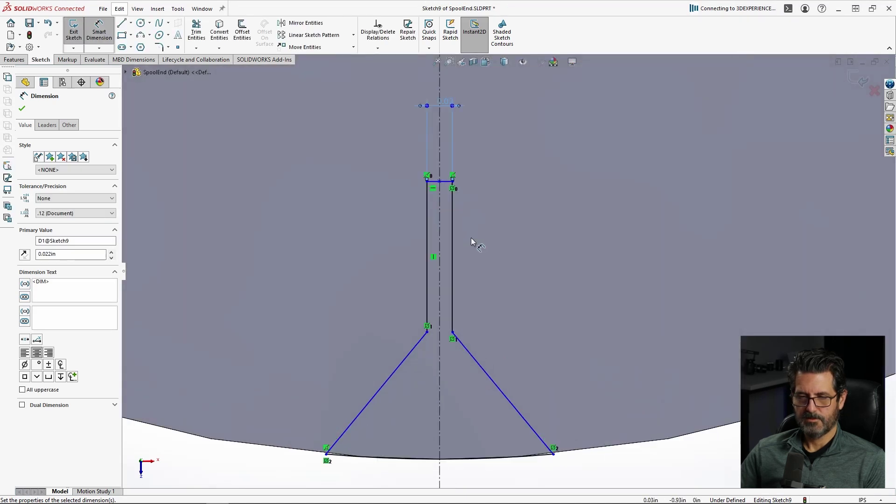
{"action": "key", "text": "Escape"}
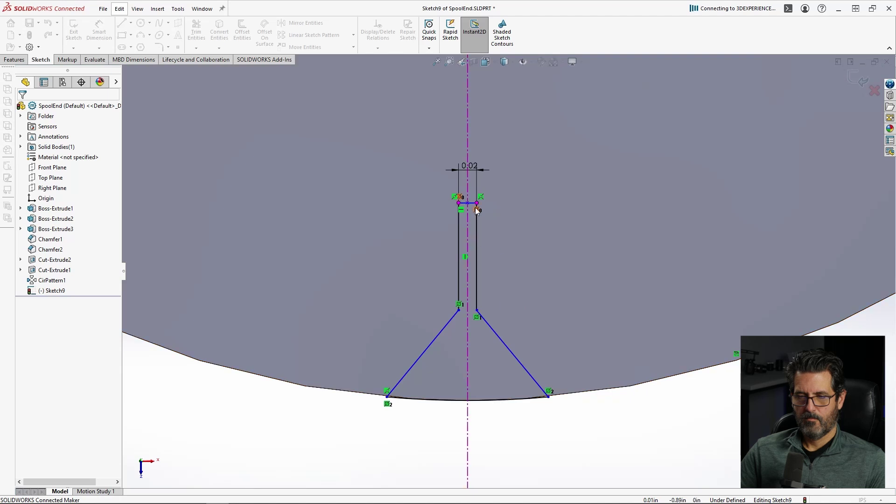
Pull the notch's top corner down and its flared corners inward to make the profile shorter with a narrower mouth.
{"action": "mouse_move", "coordinate": [478, 206]}
{"action": "left_mouse_down"}
{"action": "mouse_move", "coordinate": [490, 259]}
{"action": "mouse_move", "coordinate": [489, 372]}
{"action": "left_mouse_up"}
{"action": "left_click_drag", "start_coordinate": [387, 398], "coordinate": [466, 325]}
{"action": "left_click", "coordinate": [459, 382]}
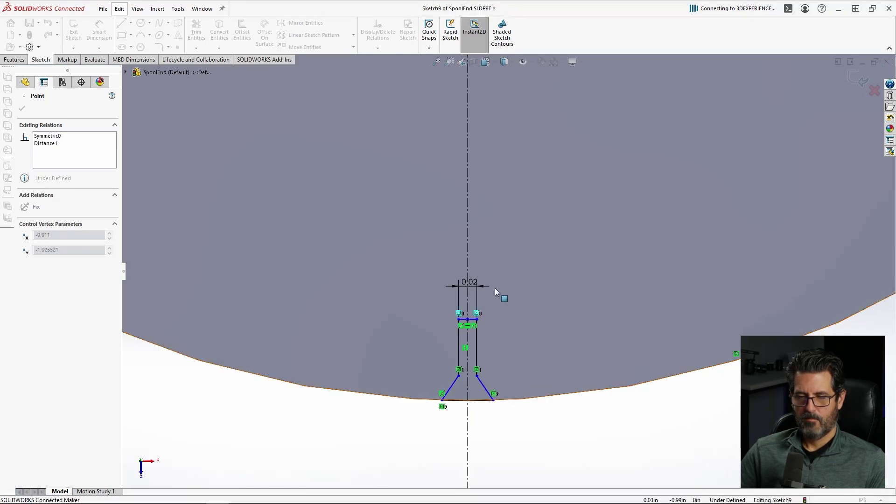
Move the notch's width dimension text clear of the profile and set the width to 0.025 in.
{"action": "mouse_move", "coordinate": [481, 289]}
{"action": "left_mouse_down"}
{"action": "mouse_move", "coordinate": [512, 292]}
{"action": "mouse_move", "coordinate": [504, 290]}
{"action": "left_mouse_up"}
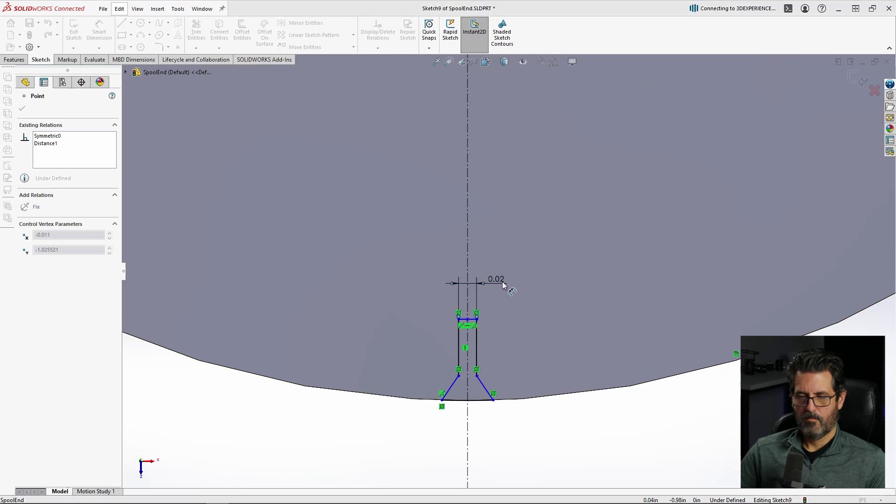
{"action": "scroll", "coordinate": [503, 290], "scroll_direction": "down", "scroll_amount": 2}
{"action": "double_click", "coordinate": [491, 245]}
{"action": "type", "text": ".025"}
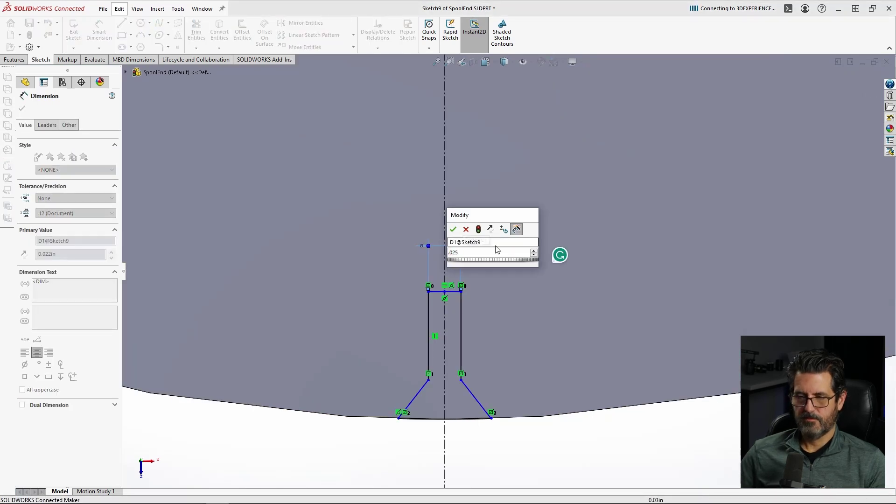
{"action": "key", "text": "Return"}
{"action": "left_click", "coordinate": [511, 439]}
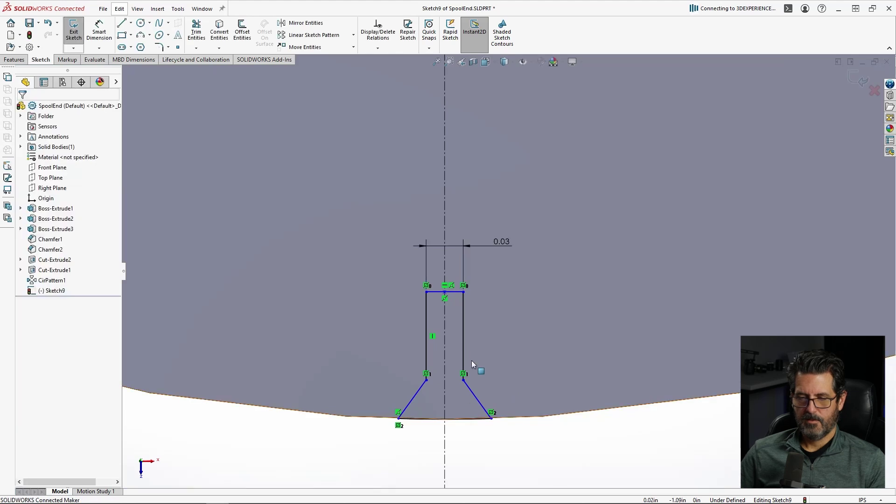
Dimension the notch's right vertical side at 0.06 in.
{"action": "right_click_drag", "start_coordinate": [511, 434], "coordinate": [505, 319]}
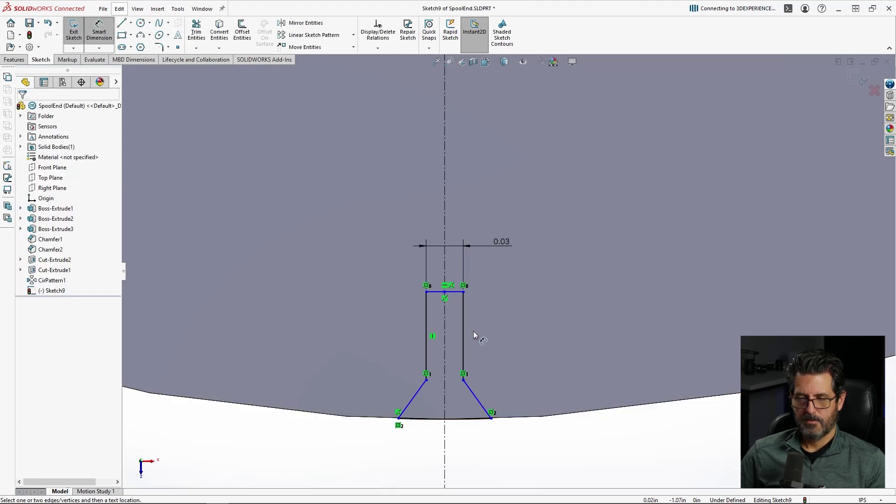
{"action": "left_click", "coordinate": [465, 334]}
{"action": "left_click", "coordinate": [497, 333]}
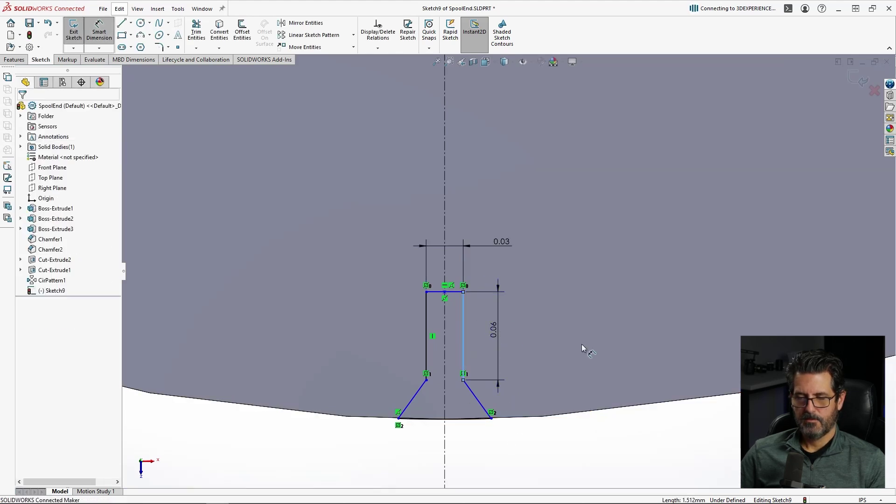
{"action": "type", "text": ".06"}
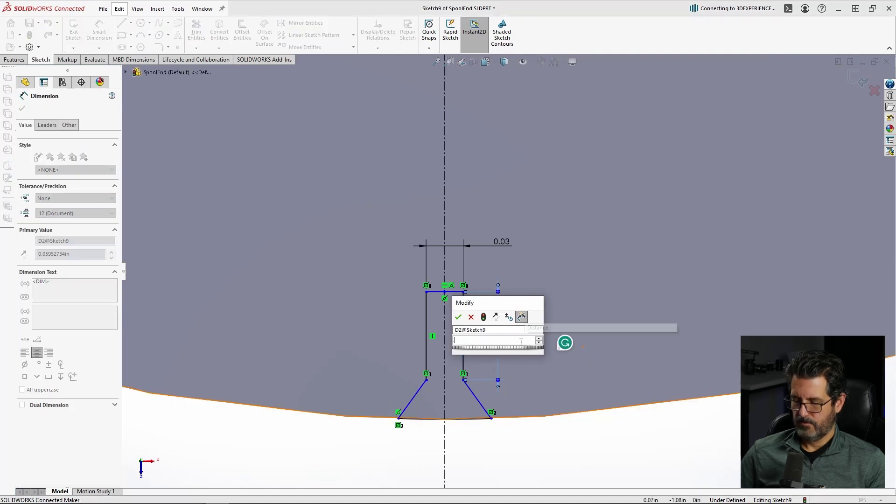
{"action": "key", "text": "Return"}
Dimension the angle between the notch's right flared side and its bottom arc at 45 degrees.
{"action": "scroll", "coordinate": [459, 362], "scroll_direction": "down", "scroll_amount": 1}
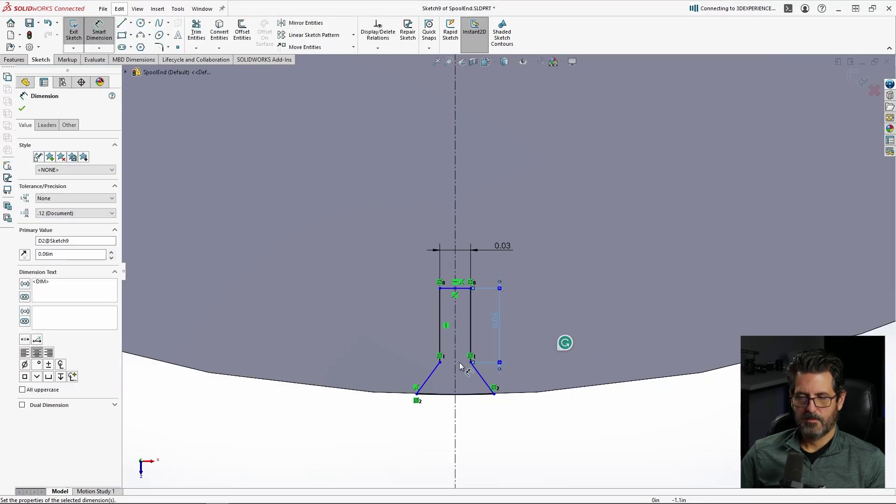
{"action": "scroll", "coordinate": [485, 369], "scroll_direction": "down", "scroll_amount": 2}
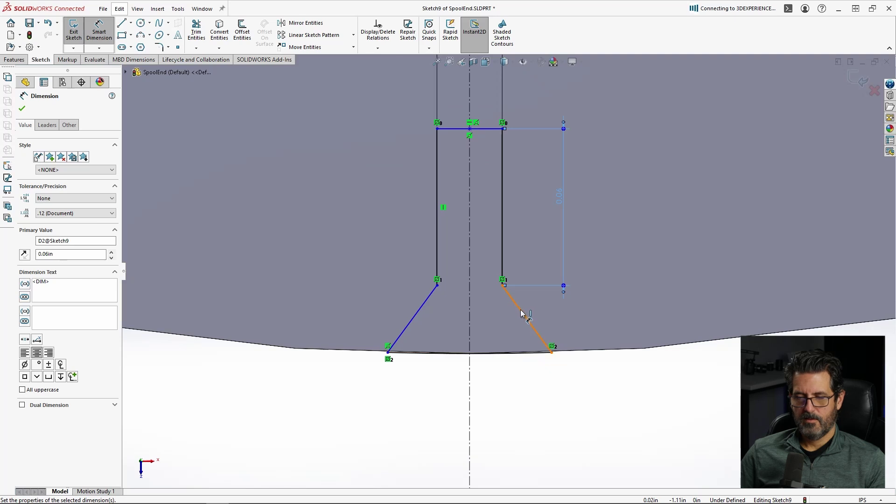
{"action": "left_click", "coordinate": [522, 314]}
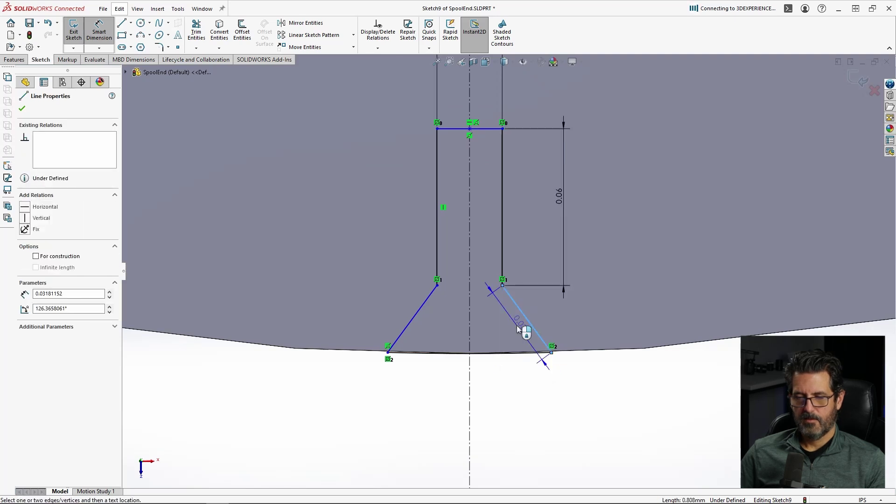
{"action": "left_click", "coordinate": [551, 353]}
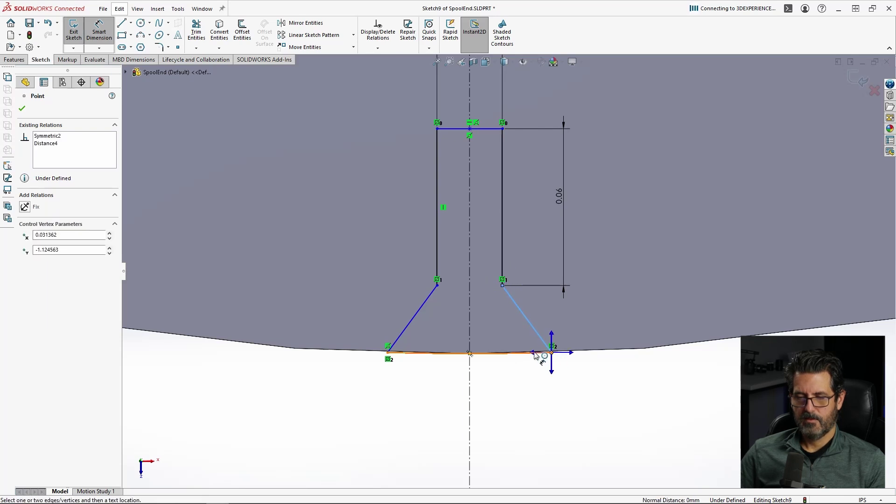
{"action": "left_click", "coordinate": [534, 353]}
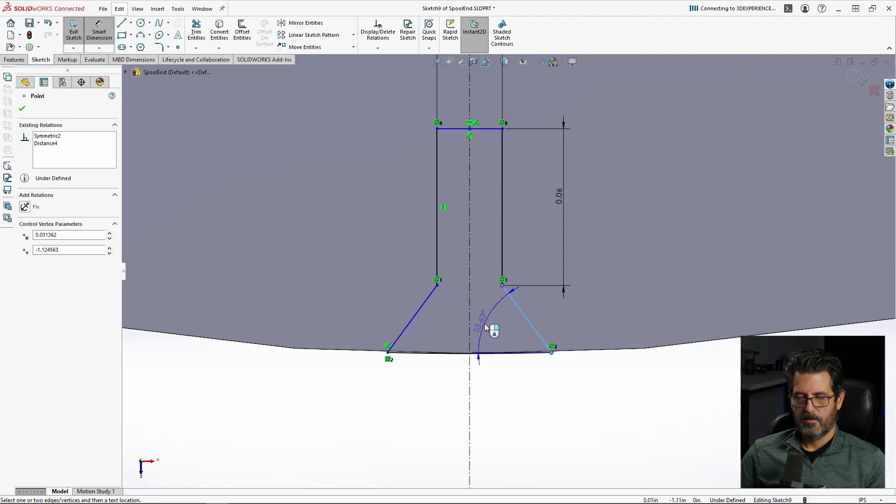
{"action": "left_click", "coordinate": [629, 327]}
{"action": "type", "text": "45"}
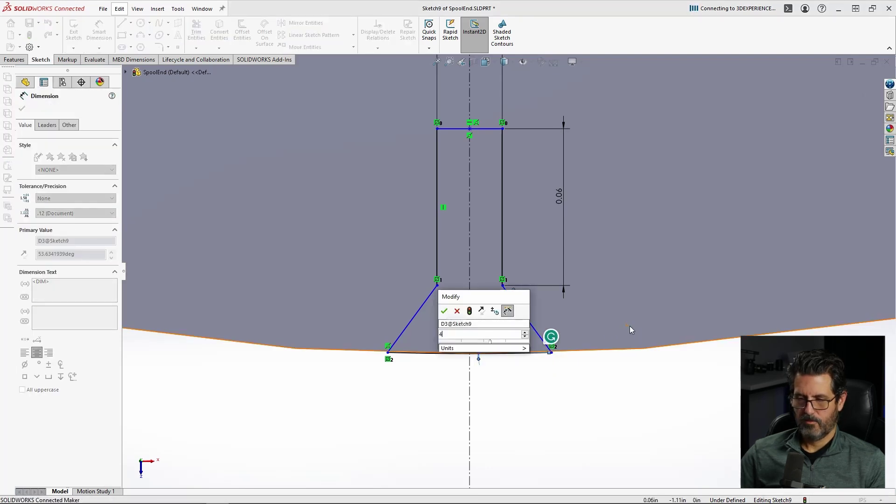
{"action": "key", "text": "Return"}
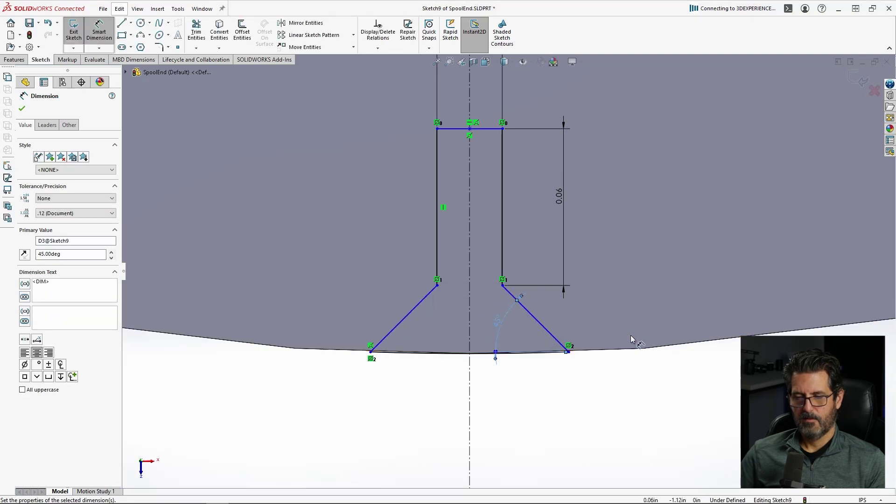
Set the angle of the notch's flared side to 60 degrees.
{"action": "double_click", "coordinate": [497, 322]}
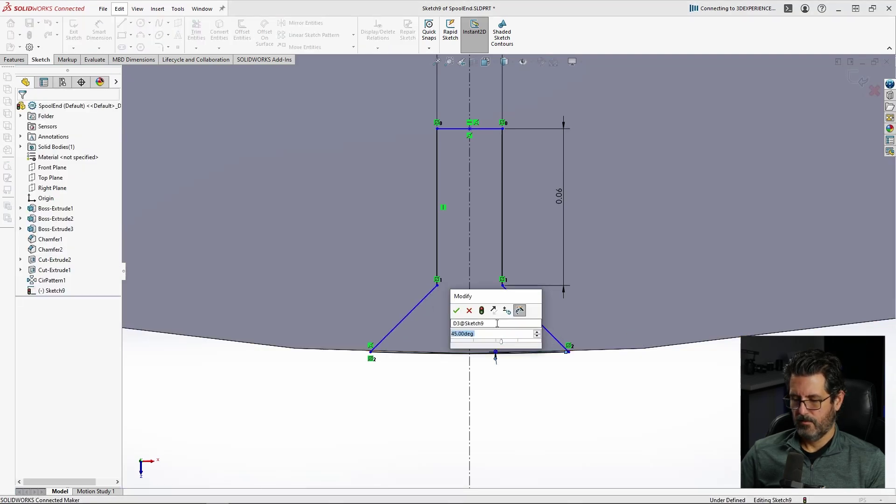
{"action": "type", "text": "60"}
{"action": "key", "text": "Return"}
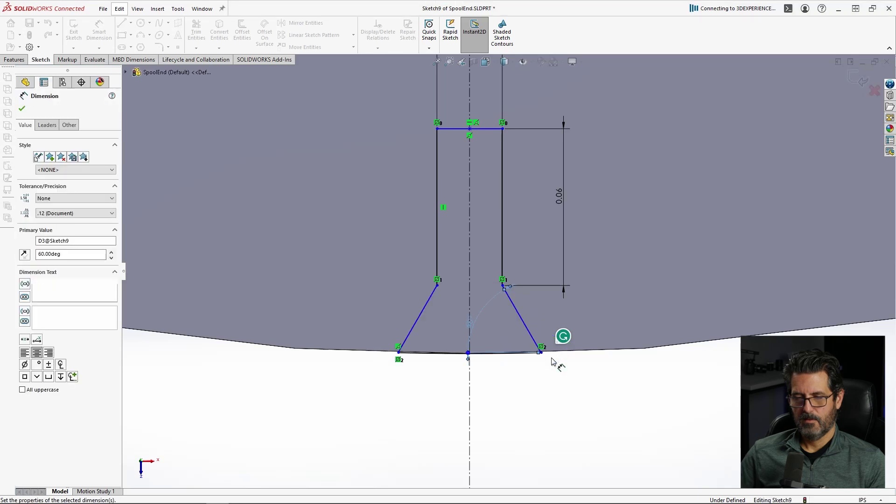
{"action": "key", "text": "z"}
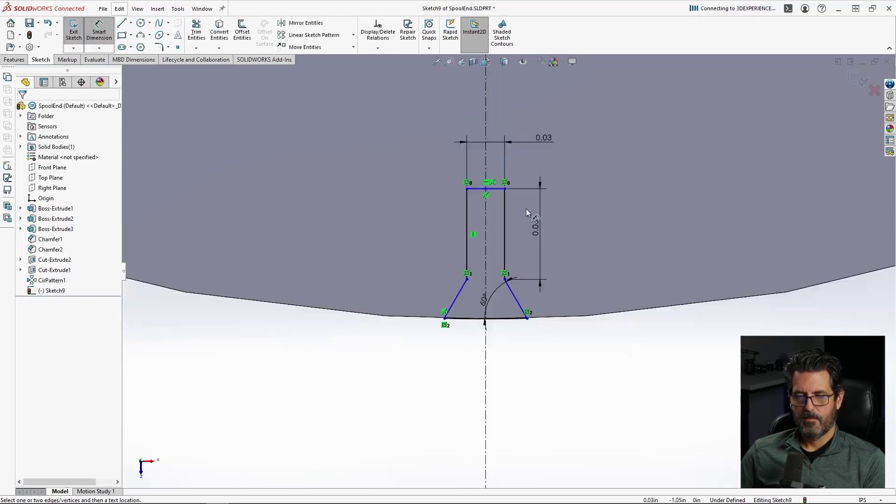
{"action": "scroll", "coordinate": [527, 209], "scroll_direction": "down", "scroll_amount": 2}
{"action": "key", "text": "Escape"}
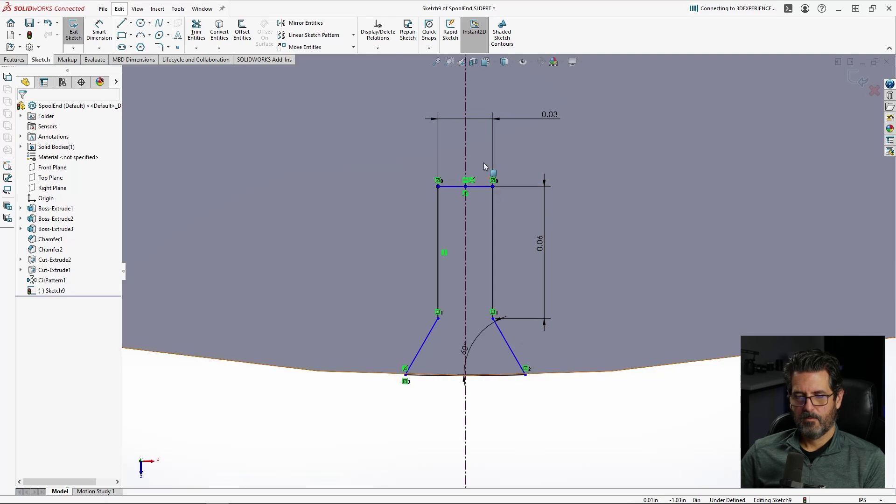
Draw a tangent arc joining the upper ends of the notch's vertical sides and delete the horizontal line beneath it.
{"action": "left_click", "coordinate": [476, 186]}
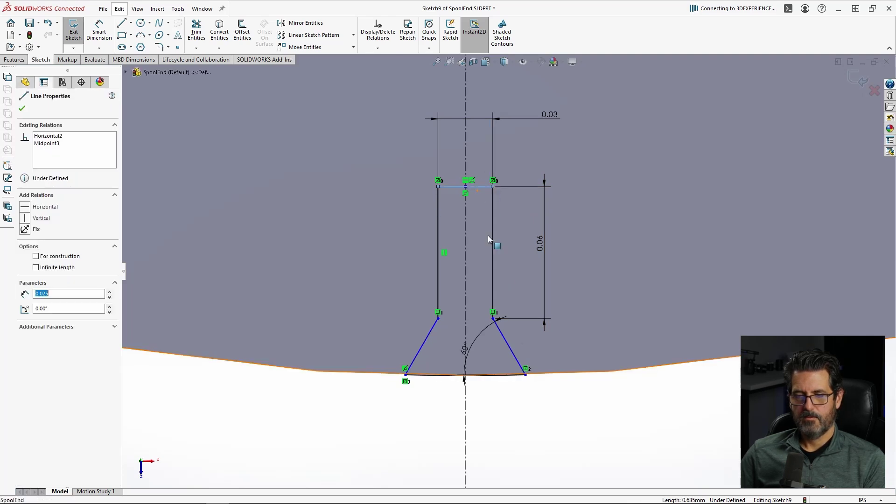
{"action": "left_click", "coordinate": [150, 36]}
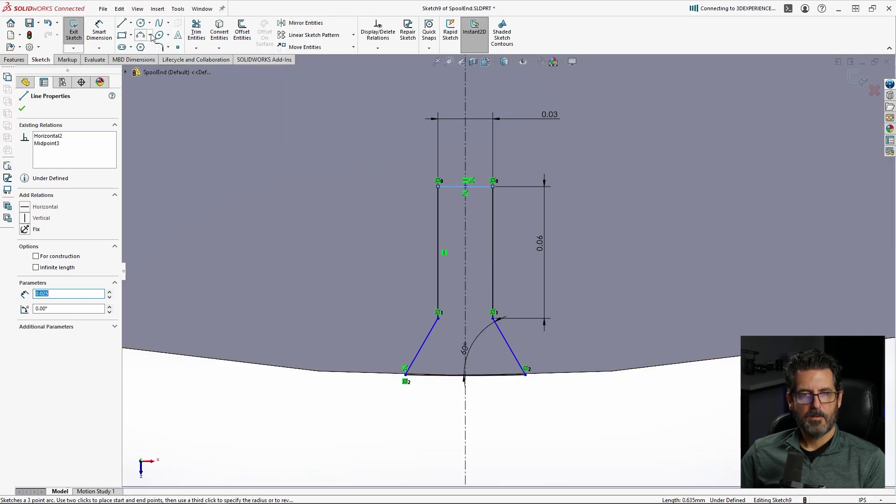
{"action": "left_click", "coordinate": [164, 59]}
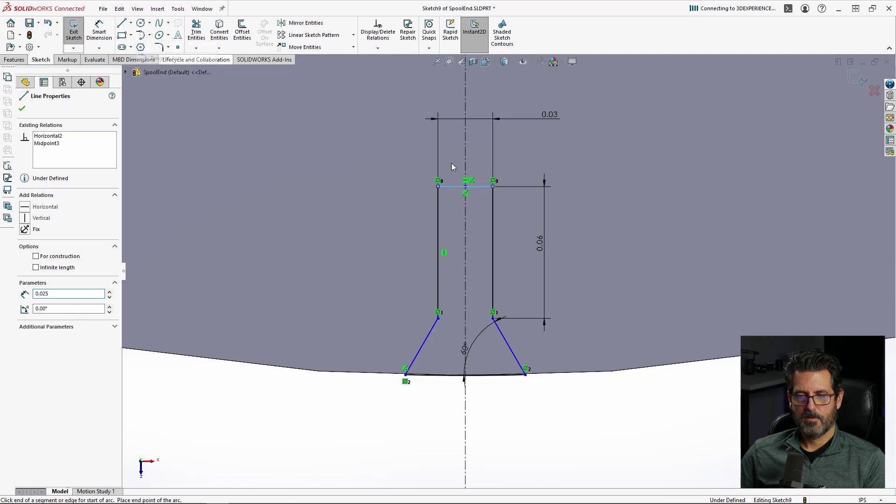
{"action": "left_click", "coordinate": [437, 187]}
{"action": "left_click", "coordinate": [493, 187]}
{"action": "key", "text": "Escape"}
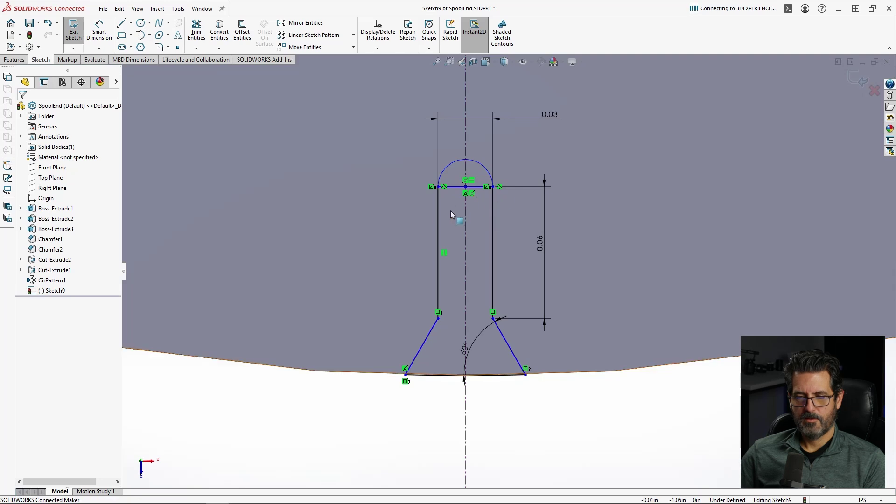
{"action": "left_click", "coordinate": [458, 187]}
{"action": "key", "text": "Delete"}
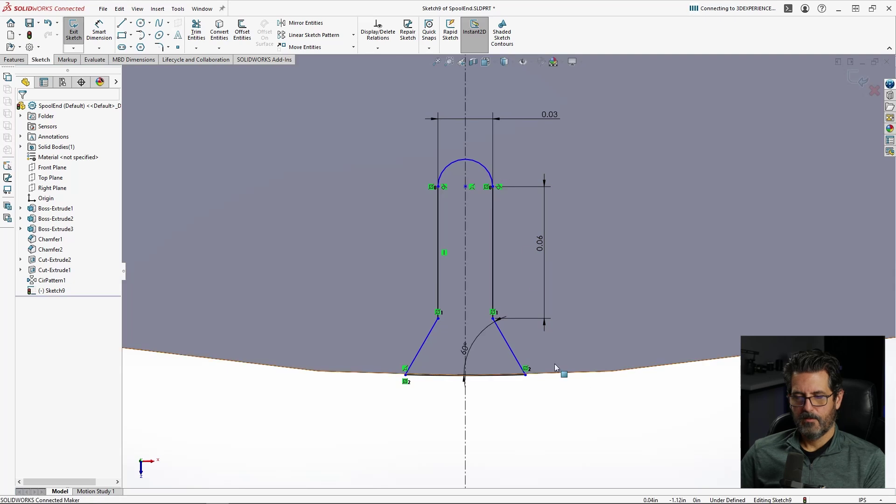
{"action": "scroll", "coordinate": [516, 234], "scroll_direction": "up", "scroll_amount": 3}
{"action": "scroll", "coordinate": [567, 216], "scroll_direction": "down", "scroll_amount": 3}
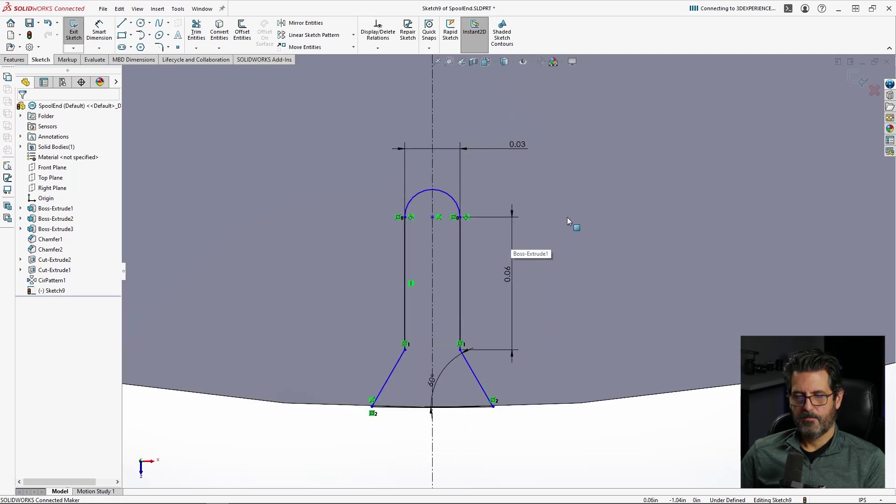
{"action": "scroll", "coordinate": [522, 202], "scroll_direction": "up", "scroll_amount": 2}
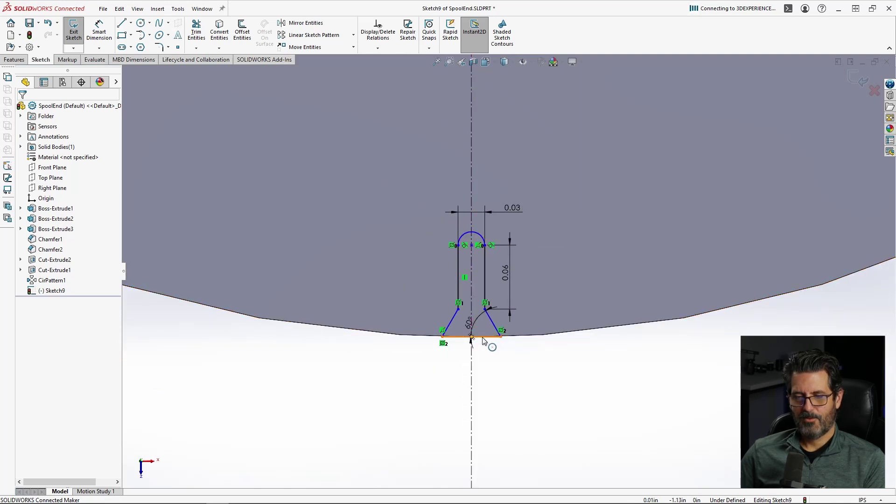
{"action": "scroll", "coordinate": [537, 284], "scroll_direction": "down", "scroll_amount": 3}
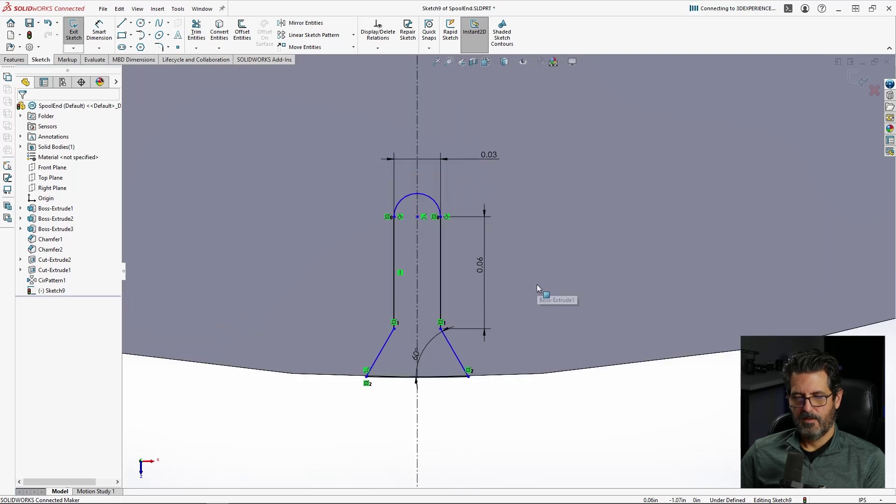
{"action": "right_click_drag", "start_coordinate": [513, 430], "coordinate": [514, 318]}
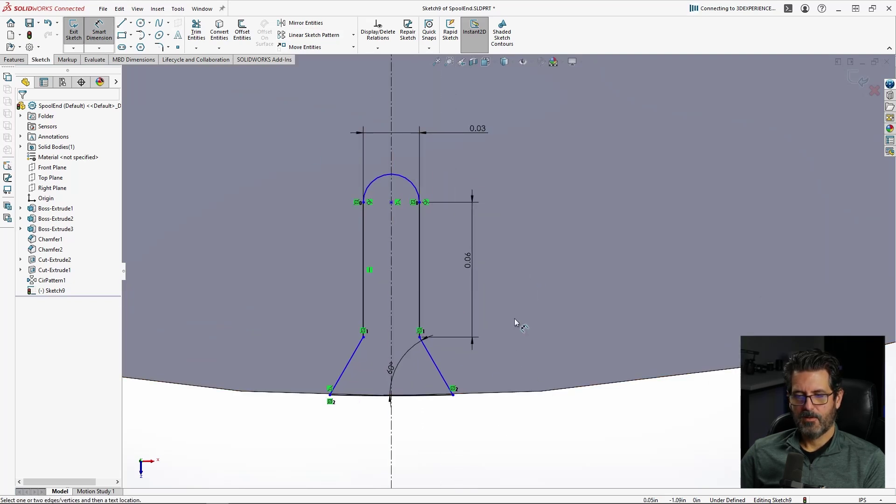
{"action": "left_click", "coordinate": [405, 180]}
{"action": "left_click", "coordinate": [435, 396]}
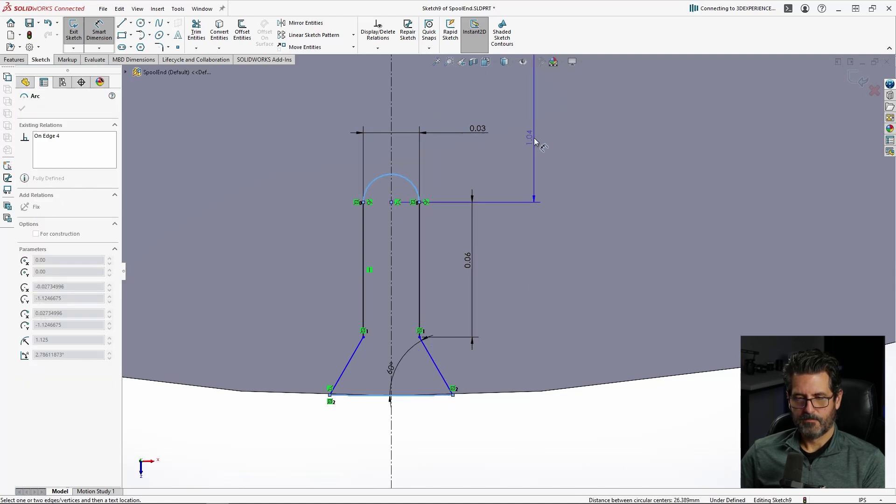
{"action": "key", "text": "Escape"}
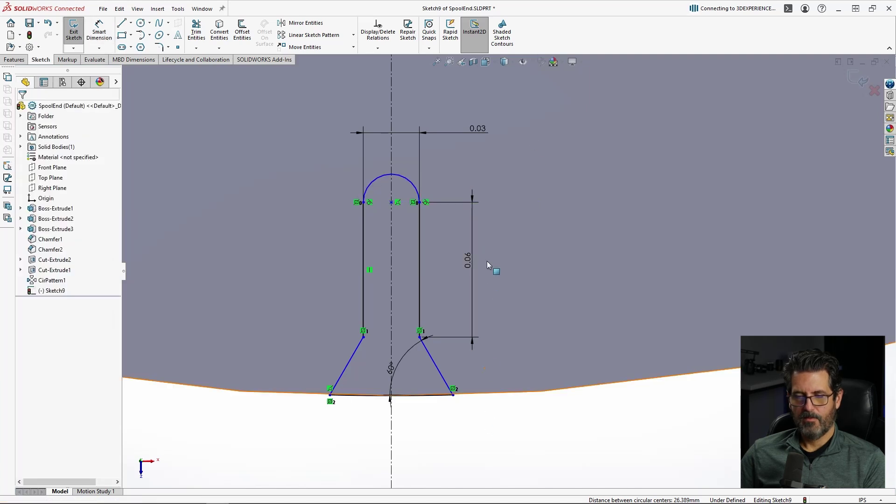
Dimension the notch's overall height from the crown of its top arc to the bottom arc at 0.1 in.
{"action": "left_click", "coordinate": [405, 181]}
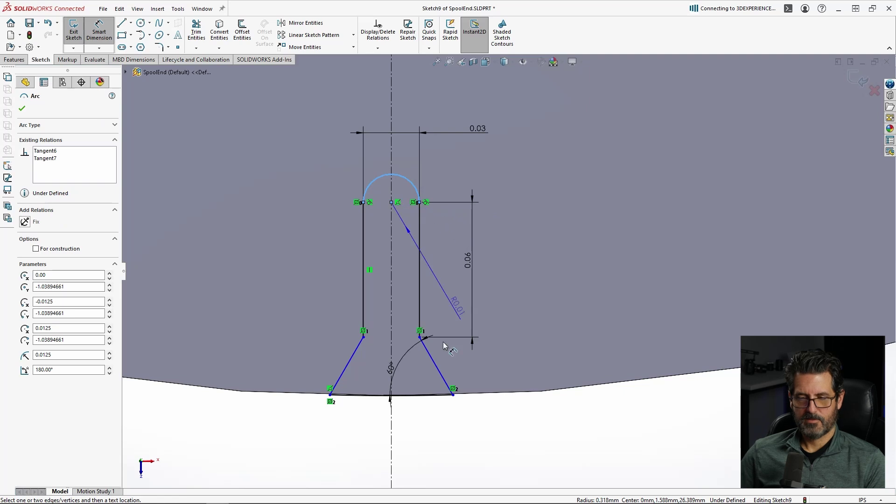
{"action": "left_click", "coordinate": [423, 396]}
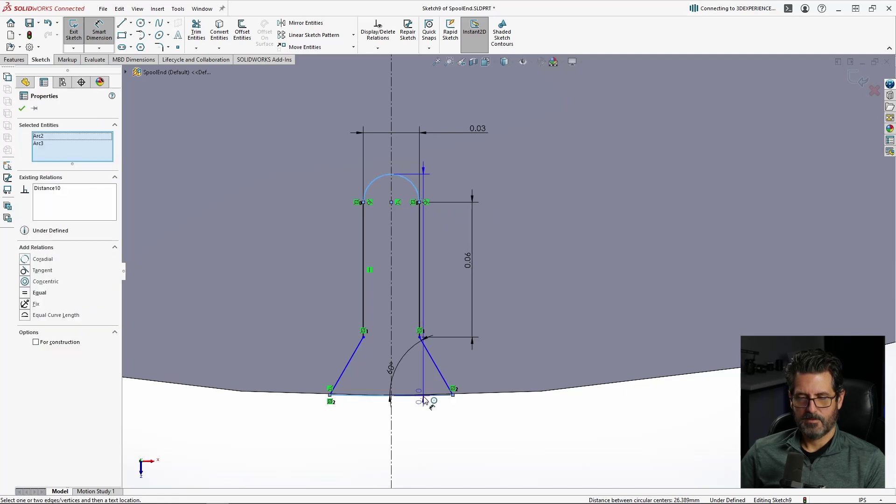
{"action": "left_click", "coordinate": [552, 300]}
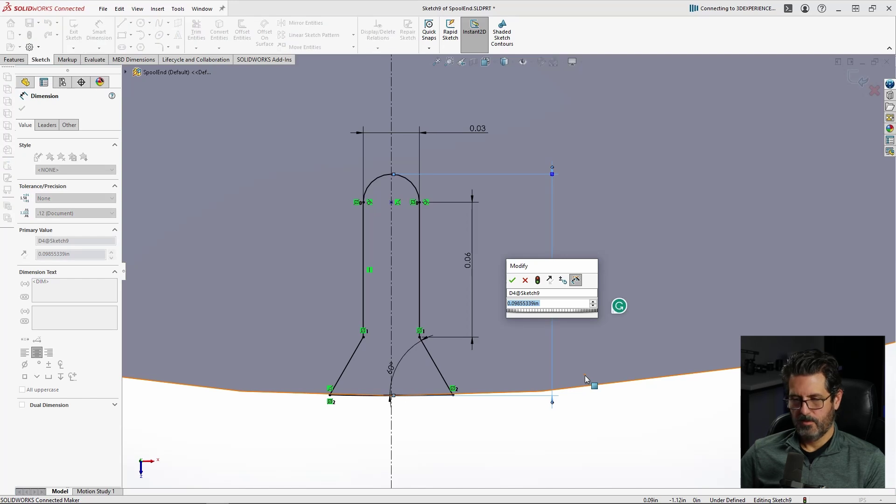
{"action": "type", "text": ".1"}
{"action": "key", "text": "Return"}
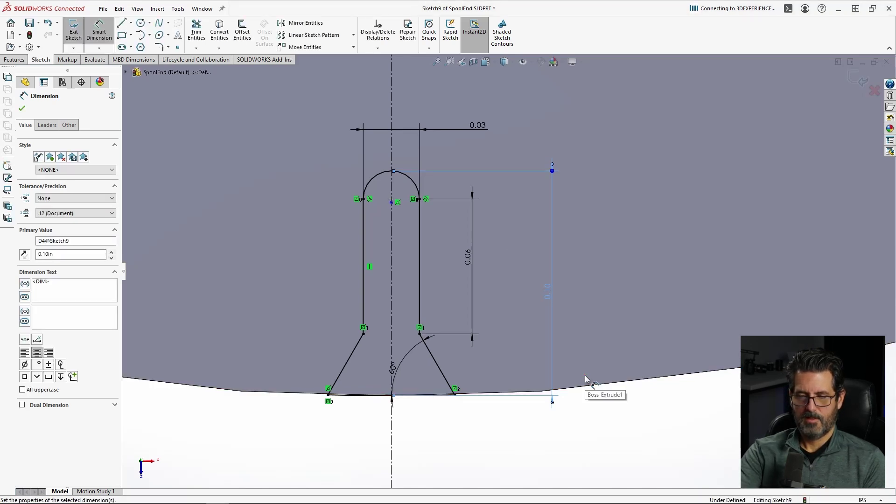
Set the notch's overall height to 0.125 in.
{"action": "scroll", "coordinate": [510, 290], "scroll_direction": "up", "scroll_amount": 2}
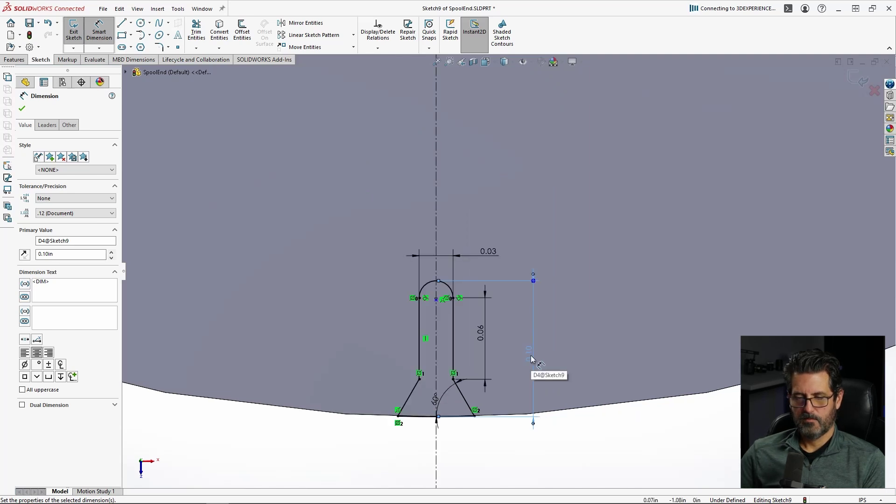
{"action": "scroll", "coordinate": [474, 394], "scroll_direction": "down", "scroll_amount": 3}
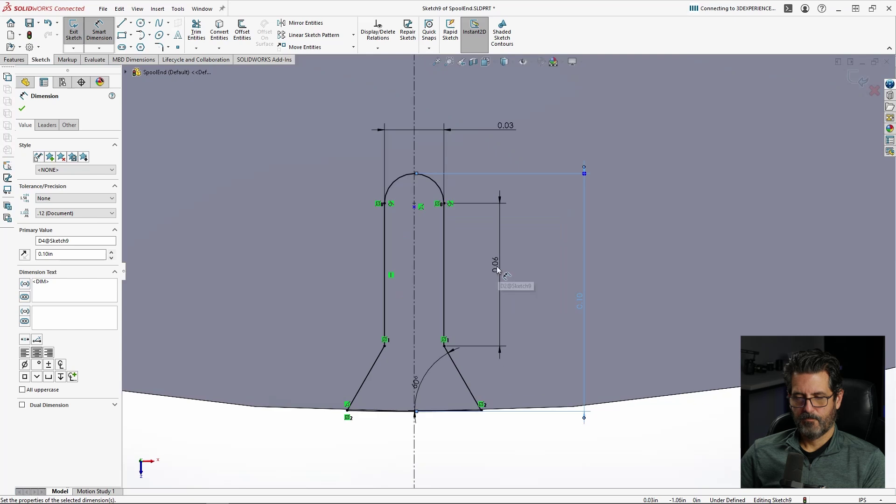
{"action": "double_click", "coordinate": [579, 299]}
{"action": "type", "text": ".125"}
{"action": "key", "text": "Return"}
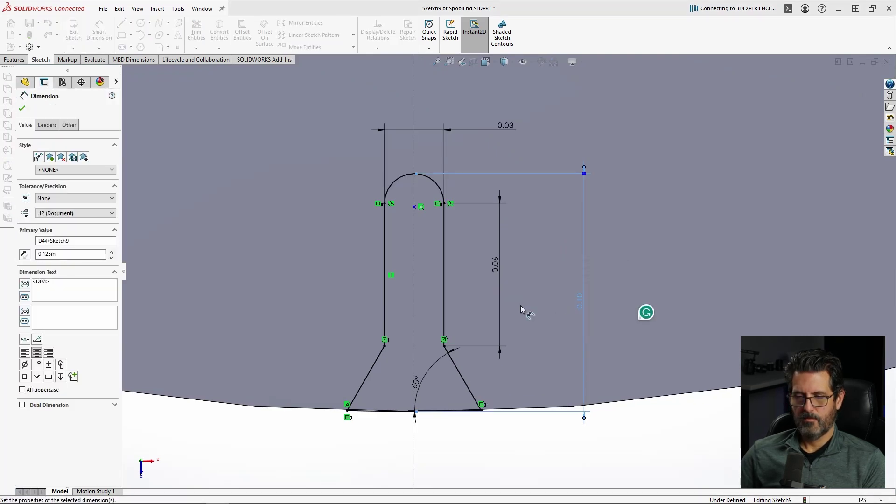
Lengthen the notch's straight vertical side to about 0.09 in.
{"action": "scroll", "coordinate": [488, 252], "scroll_direction": "down", "scroll_amount": 2}
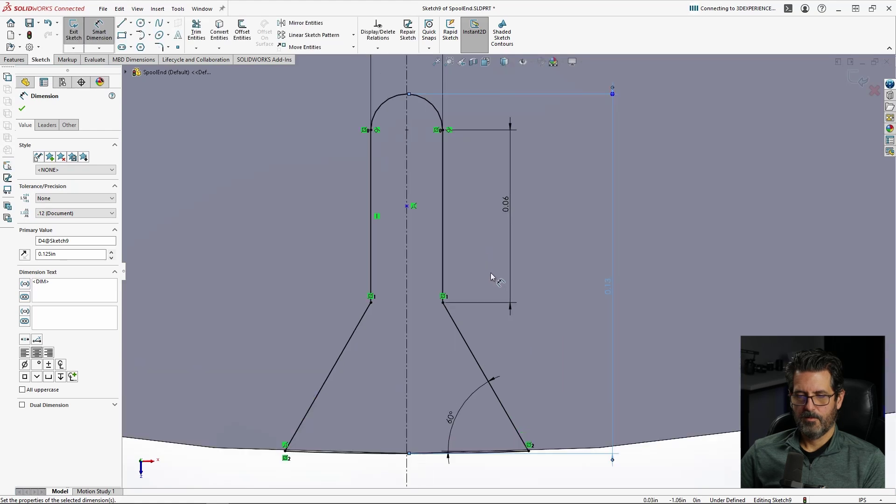
{"action": "double_click", "coordinate": [508, 211]}
{"action": "mouse_move", "coordinate": [512, 306]}
{"action": "left_mouse_down"}
{"action": "mouse_move", "coordinate": [526, 360]}
{"action": "mouse_move", "coordinate": [523, 404]}
{"action": "left_mouse_up"}
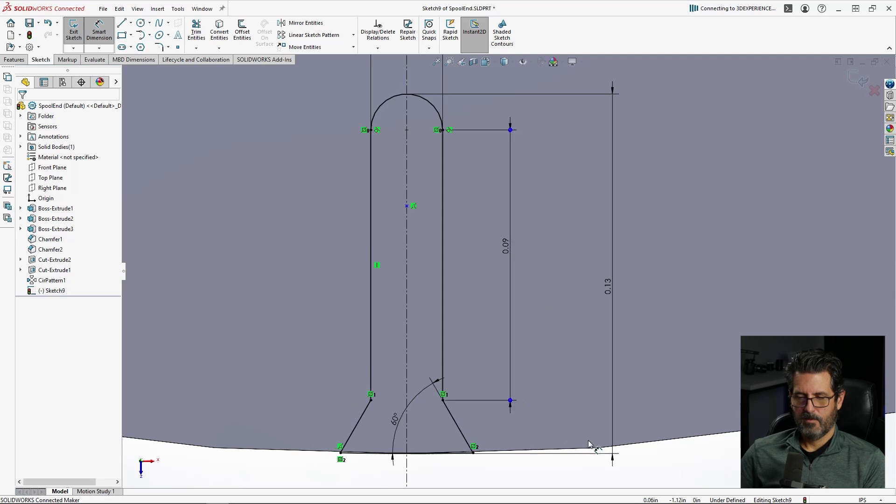
Cut the notch profile through the disc's rim with an Extruded Cut set to Through All.
{"action": "scroll", "coordinate": [515, 264], "scroll_direction": "up", "scroll_amount": 8}
{"action": "scroll", "coordinate": [516, 261], "scroll_direction": "up", "scroll_amount": 8}
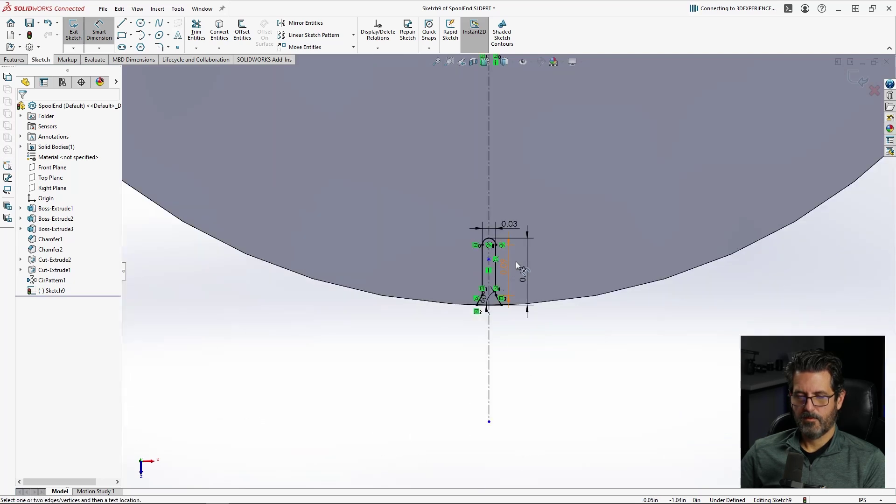
{"action": "scroll", "coordinate": [538, 198], "scroll_direction": "down", "scroll_amount": 3}
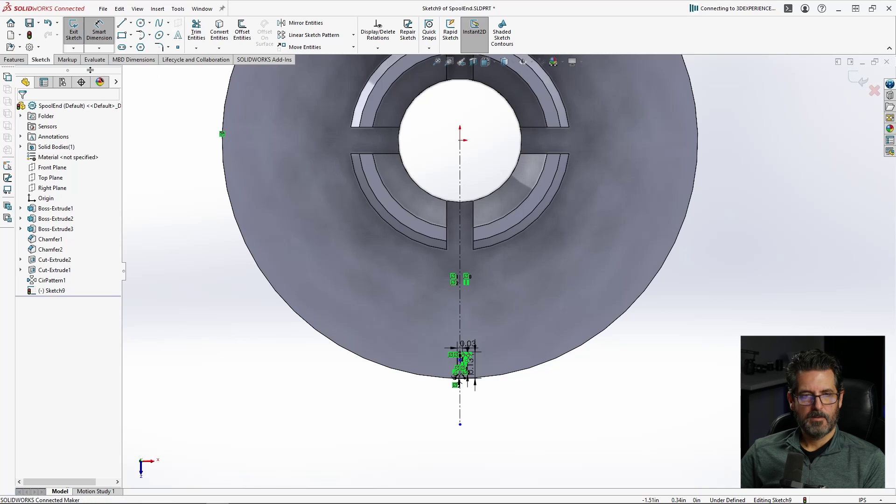
{"action": "left_click", "coordinate": [14, 59]}
{"action": "left_click", "coordinate": [200, 31]}
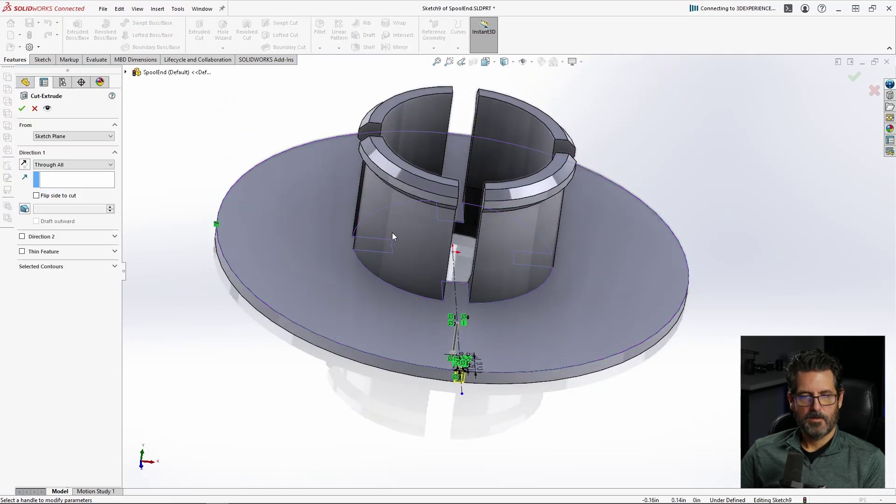
{"action": "left_click", "coordinate": [21, 111]}
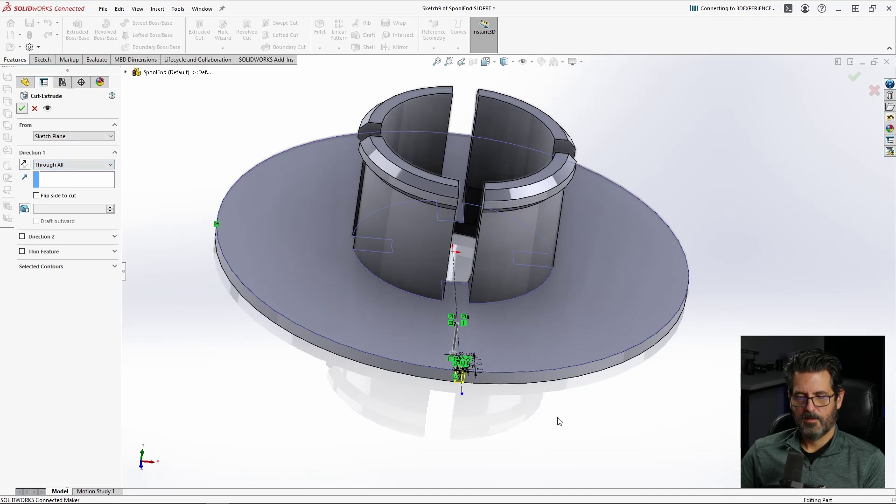
Start a circular pattern of the rim notch cut, using the tube's outer cylindrical face as the pattern direction.
{"action": "middle_click_drag", "start_coordinate": [488, 364], "coordinate": [490, 454]}
{"action": "middle_click_drag", "start_coordinate": [513, 375], "coordinate": [474, 412]}
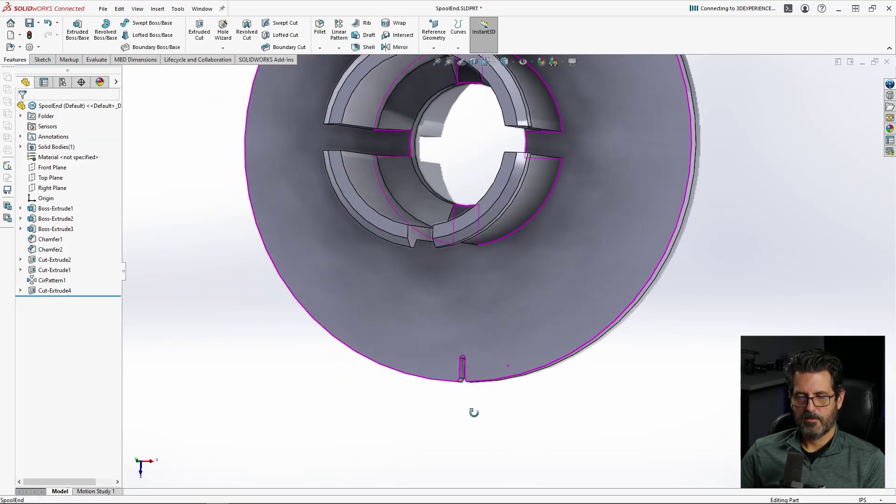
{"action": "middle_click_drag", "start_coordinate": [466, 380], "coordinate": [428, 329]}
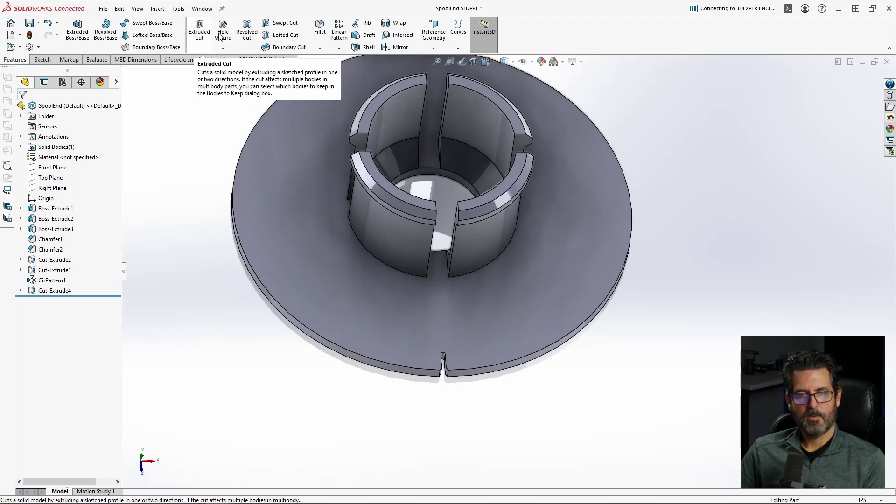
{"action": "left_click", "coordinate": [339, 47]}
{"action": "left_click", "coordinate": [357, 70]}
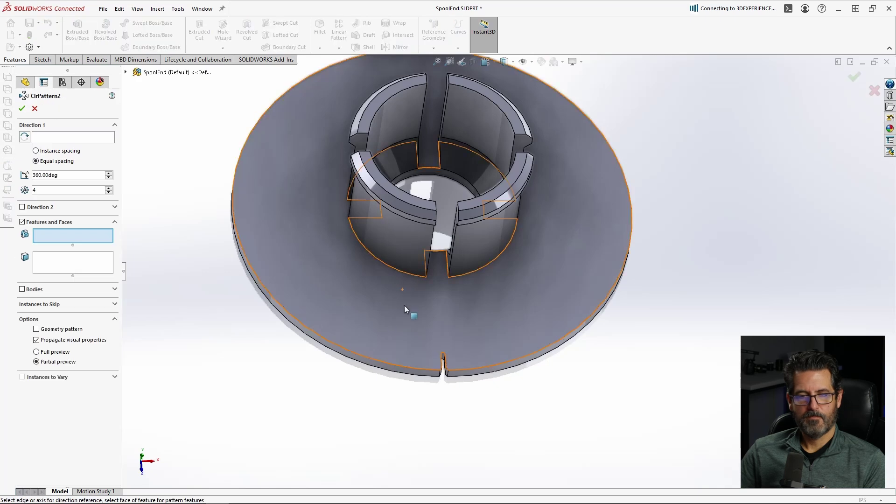
{"action": "left_click", "coordinate": [55, 137]}
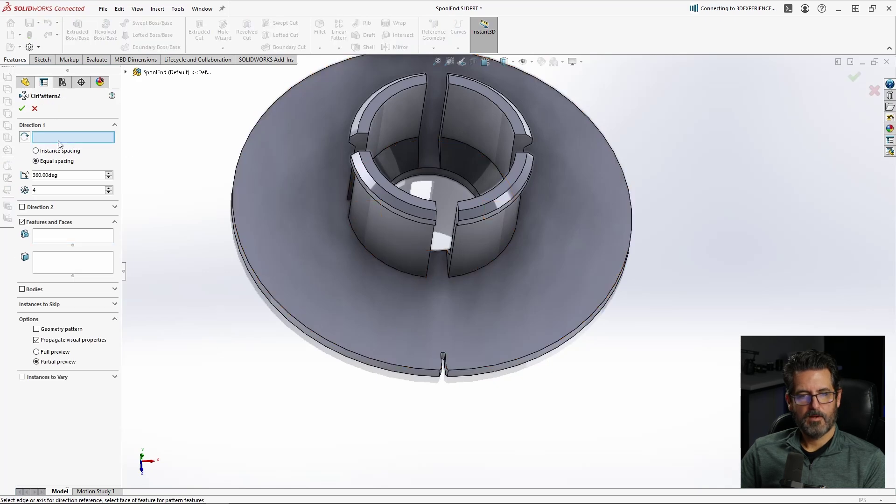
{"action": "left_click", "coordinate": [391, 231]}
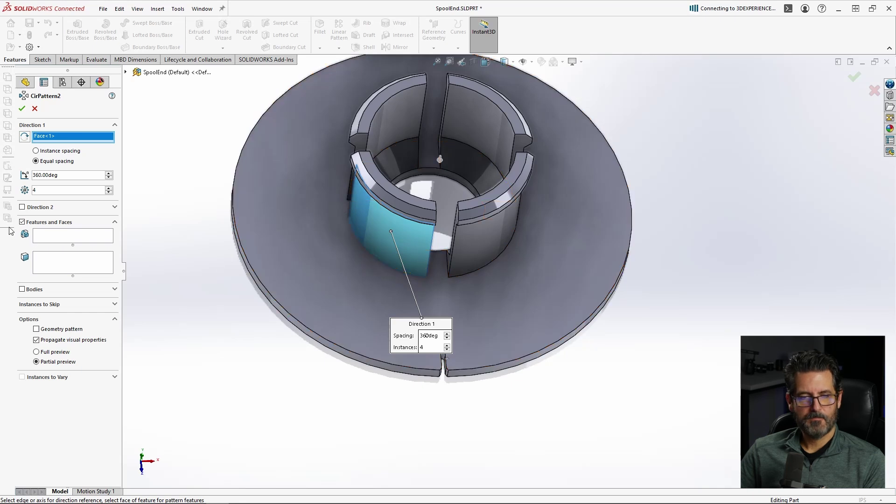
{"action": "left_click", "coordinate": [41, 237]}
{"action": "scroll", "coordinate": [446, 372], "scroll_direction": "down", "scroll_amount": 5}
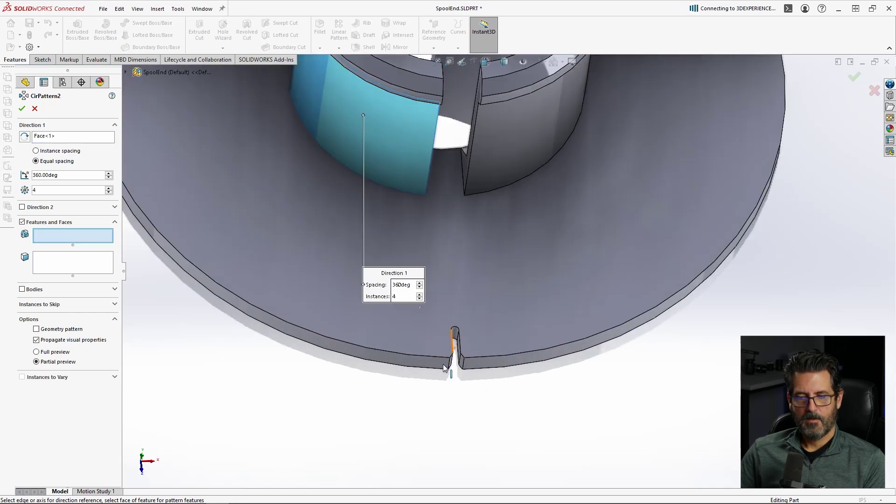
{"action": "left_click", "coordinate": [469, 306]}
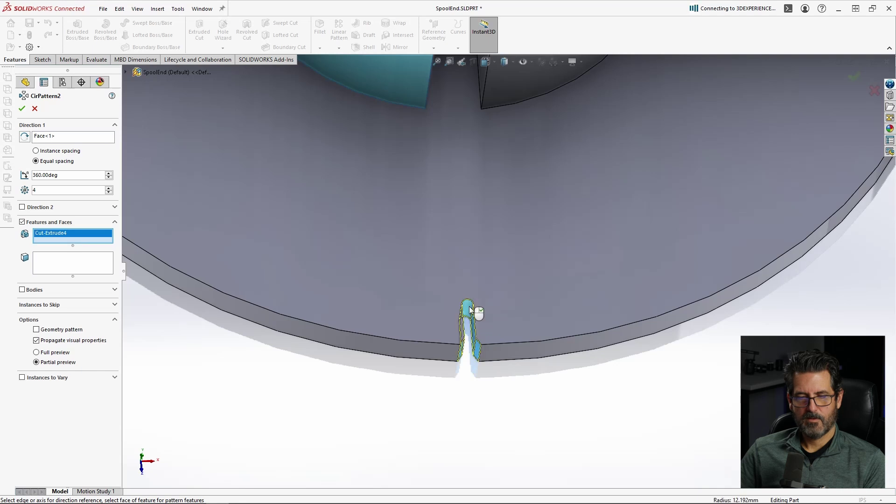
Set the notch pattern to 8 equally spaced instances over 360° and create it.
{"action": "scroll", "coordinate": [336, 248], "scroll_direction": "up", "scroll_amount": 8}
{"action": "scroll", "coordinate": [566, 190], "scroll_direction": "down", "scroll_amount": 5}
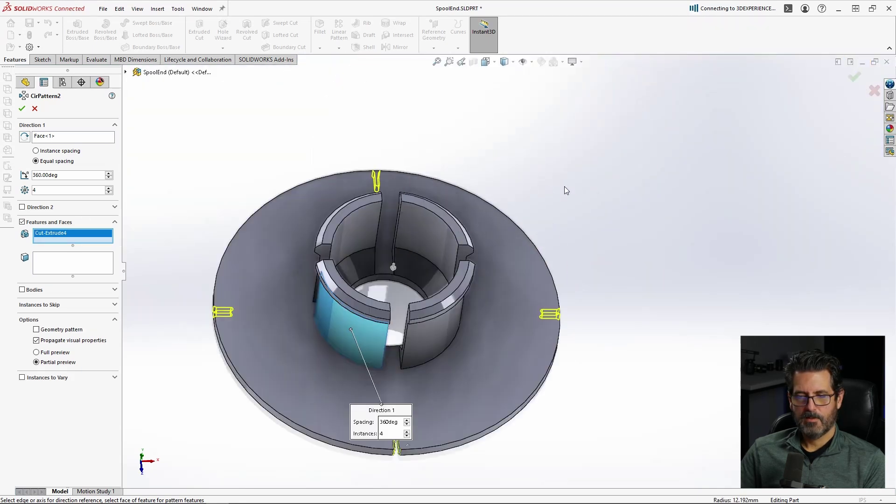
{"action": "left_click", "coordinate": [109, 188]}
{"action": "left_click", "coordinate": [109, 188]}
{"action": "left_click", "coordinate": [109, 188]}
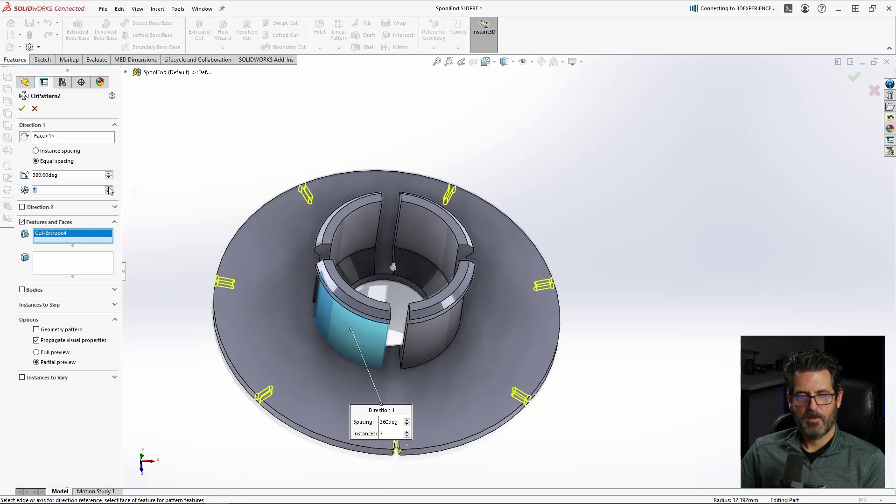
{"action": "left_click", "coordinate": [109, 188]}
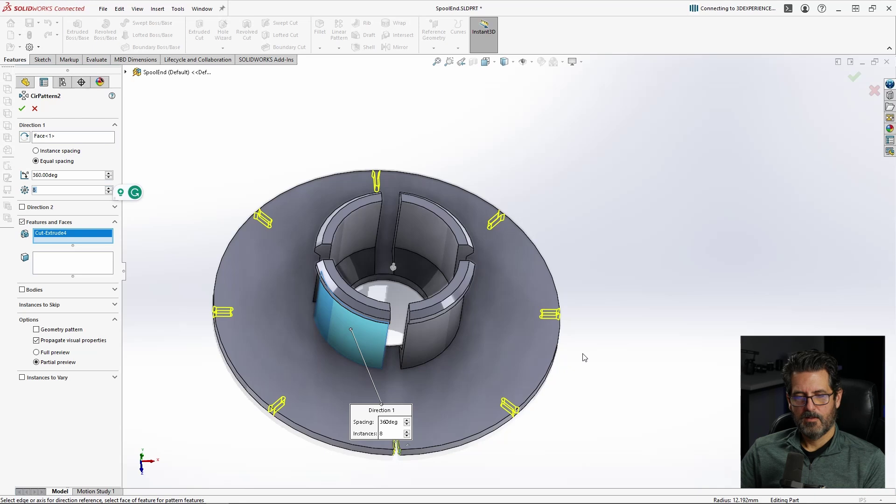
{"action": "left_click", "coordinate": [854, 77]}
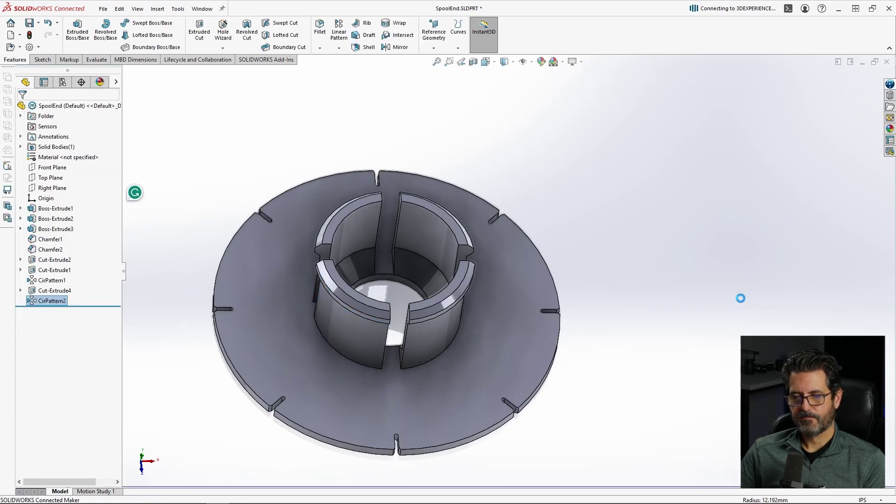
Examine the patterned rim notches, the slotted tube and the underside of the disc from several angles.
{"action": "scroll", "coordinate": [503, 278], "scroll_direction": "down", "scroll_amount": 5}
{"action": "scroll", "coordinate": [503, 278], "scroll_direction": "up", "scroll_amount": 1}
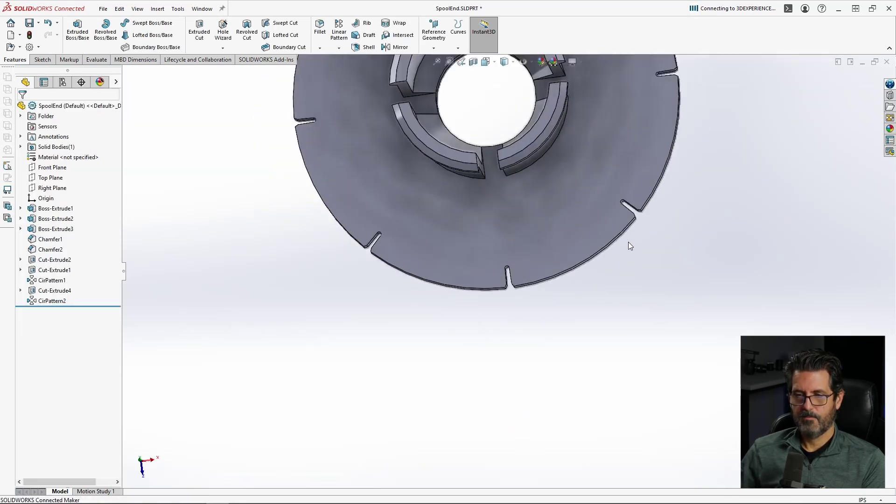
{"action": "scroll", "coordinate": [570, 185], "scroll_direction": "up", "scroll_amount": 4}
{"action": "middle_click_drag", "start_coordinate": [569, 183], "coordinate": [567, 128]}
{"action": "scroll", "coordinate": [566, 129], "scroll_direction": "down", "scroll_amount": 5}
{"action": "scroll", "coordinate": [549, 167], "scroll_direction": "up", "scroll_amount": 1}
{"action": "middle_click_drag", "start_coordinate": [434, 288], "coordinate": [416, 307]}
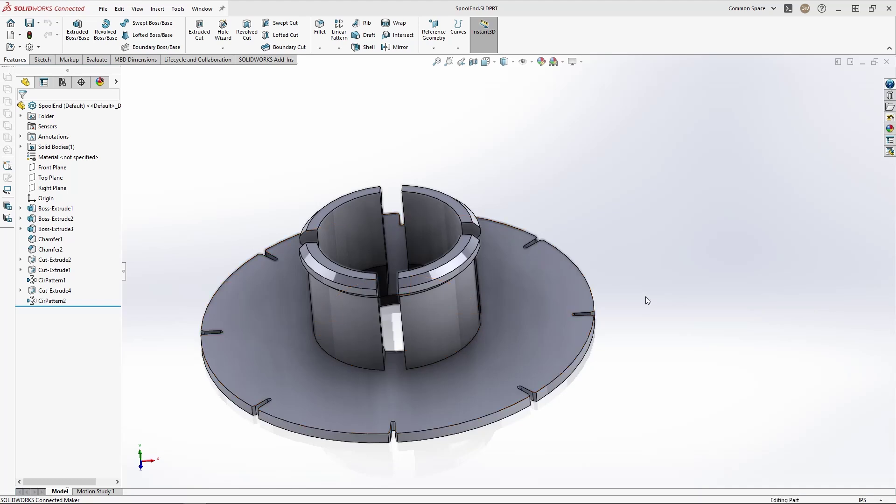
{"action": "middle_click_drag", "start_coordinate": [635, 281], "coordinate": [721, 216]}
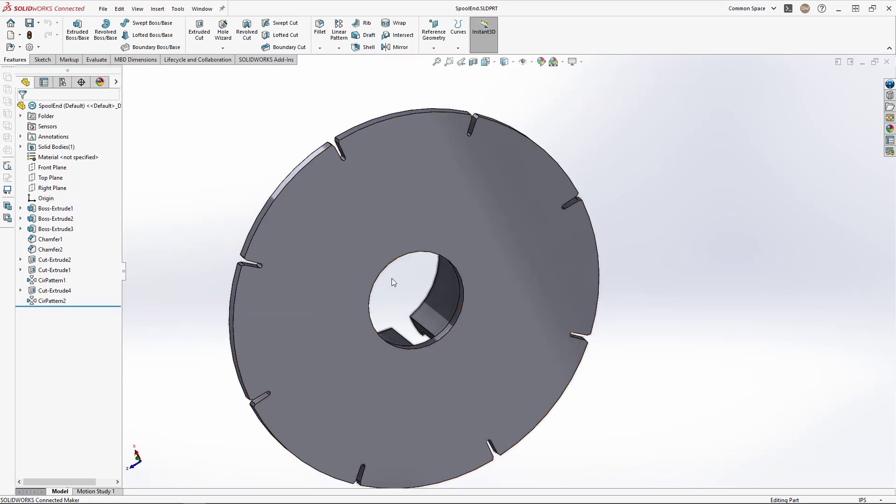
{"action": "middle_click_drag", "start_coordinate": [402, 296], "coordinate": [392, 279]}
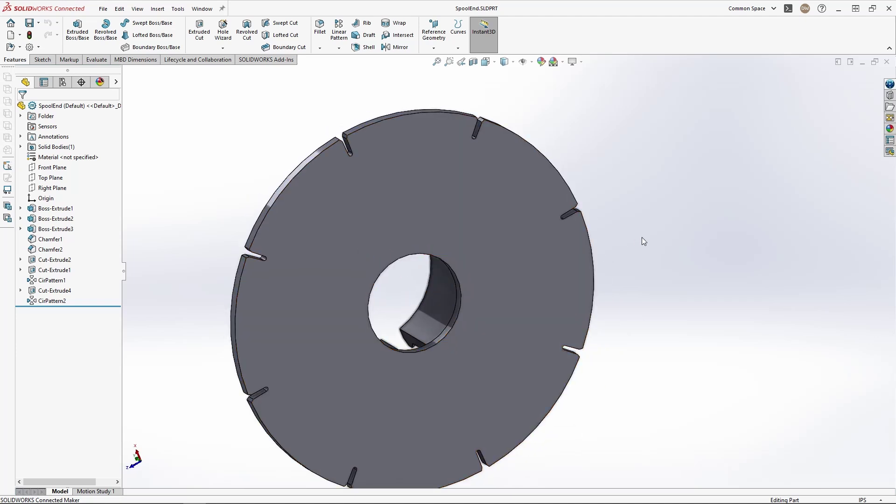
{"action": "scroll", "coordinate": [391, 175], "scroll_direction": "down", "scroll_amount": 2}
{"action": "scroll", "coordinate": [401, 201], "scroll_direction": "up", "scroll_amount": 2}
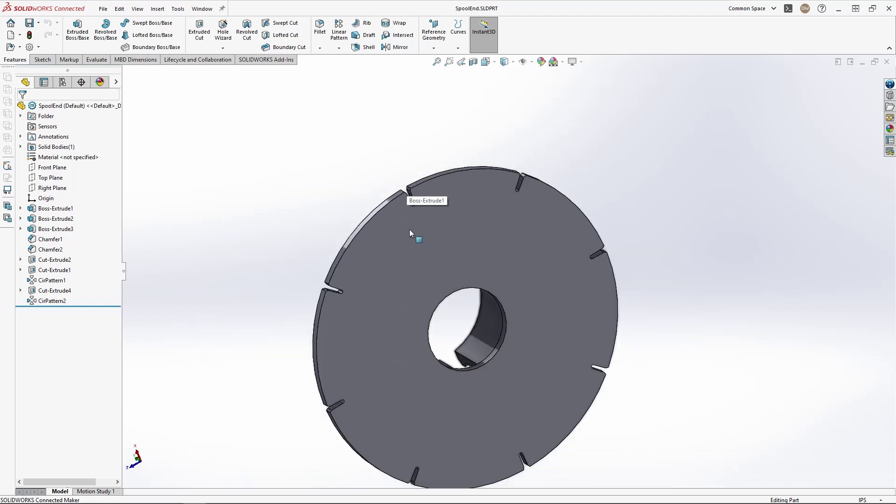
{"action": "scroll", "coordinate": [462, 316], "scroll_direction": "down", "scroll_amount": 2}
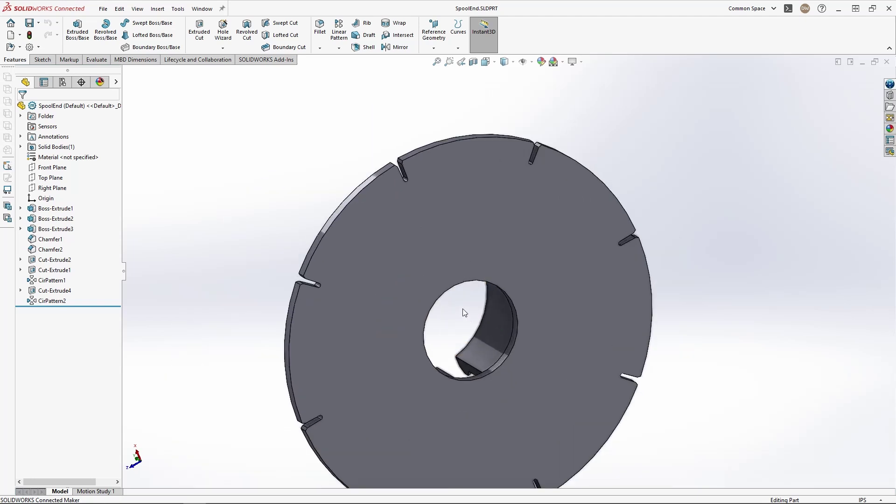
{"action": "scroll", "coordinate": [465, 313], "scroll_direction": "up", "scroll_amount": 2}
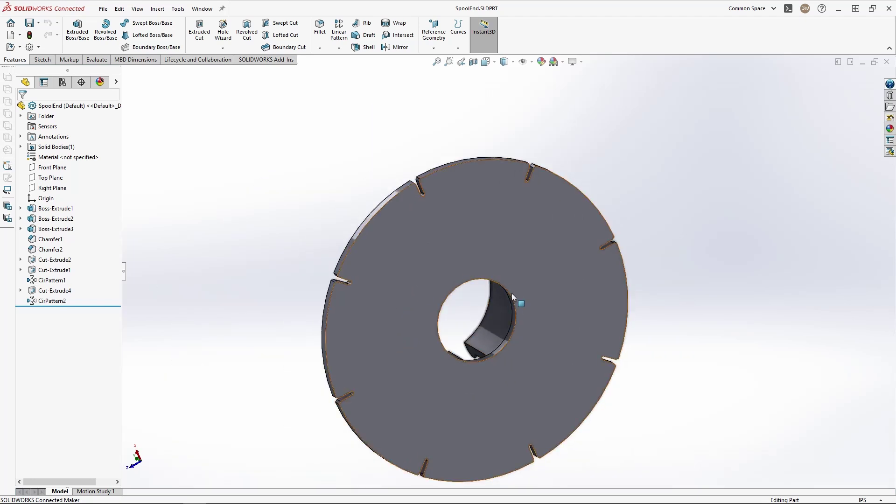
Roll the feature history back to just before the centre through-hole cut, Cut-Extrude2.
{"action": "scroll", "coordinate": [516, 303], "scroll_direction": "down", "scroll_amount": 3}
{"action": "left_click", "coordinate": [515, 309]}
{"action": "left_click_drag", "start_coordinate": [90, 305], "coordinate": [88, 265]}
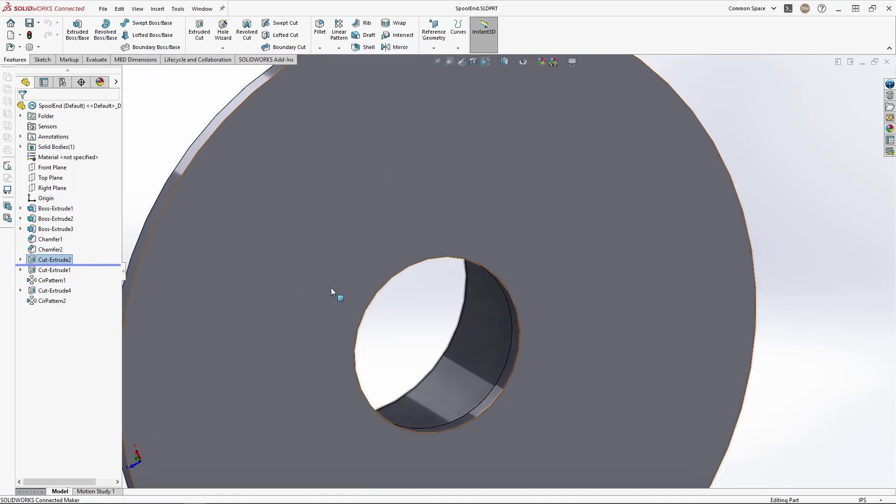
{"action": "scroll", "coordinate": [466, 280], "scroll_direction": "up", "scroll_amount": 5}
{"action": "middle_click_drag", "start_coordinate": [466, 289], "coordinate": [651, 311]}
{"action": "scroll", "coordinate": [465, 299], "scroll_direction": "down", "scroll_amount": 4}
{"action": "left_click_drag", "start_coordinate": [95, 270], "coordinate": [90, 255]}
{"action": "scroll", "coordinate": [574, 265], "scroll_direction": "up", "scroll_amount": 4}
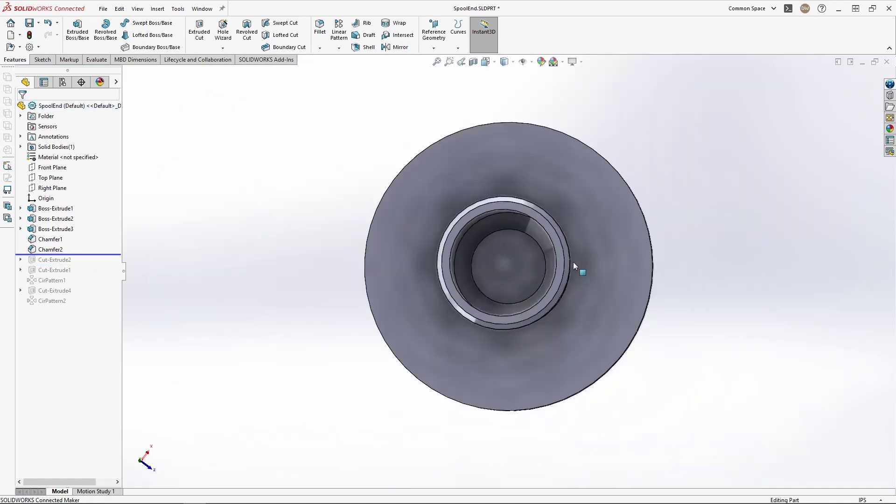
Start a sketch on the disc face inside the tube and draw an origin-centred circle about 9.4 mm in diameter.
{"action": "mouse_move", "coordinate": [545, 262]}
{"action": "middle_mouse_down"}
{"action": "mouse_move", "coordinate": [524, 248]}
{"action": "mouse_move", "coordinate": [532, 175]}
{"action": "mouse_move", "coordinate": [533, 256]}
{"action": "middle_mouse_up"}
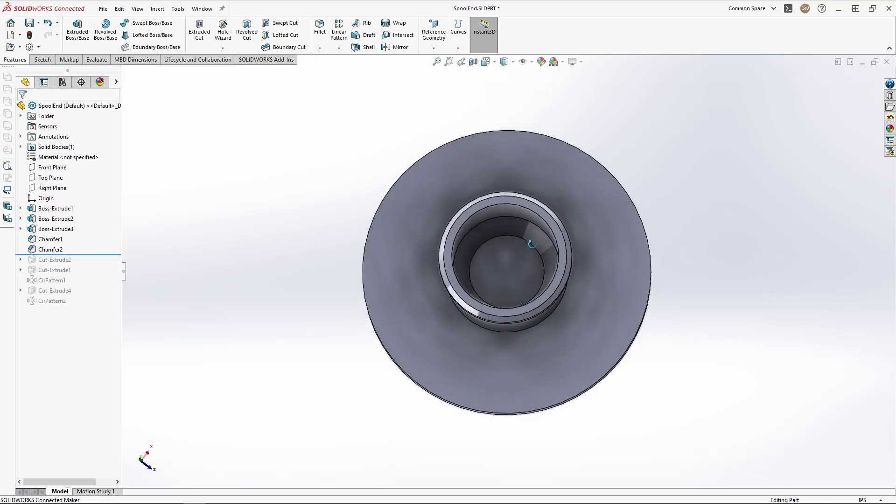
{"action": "left_click", "coordinate": [510, 265]}
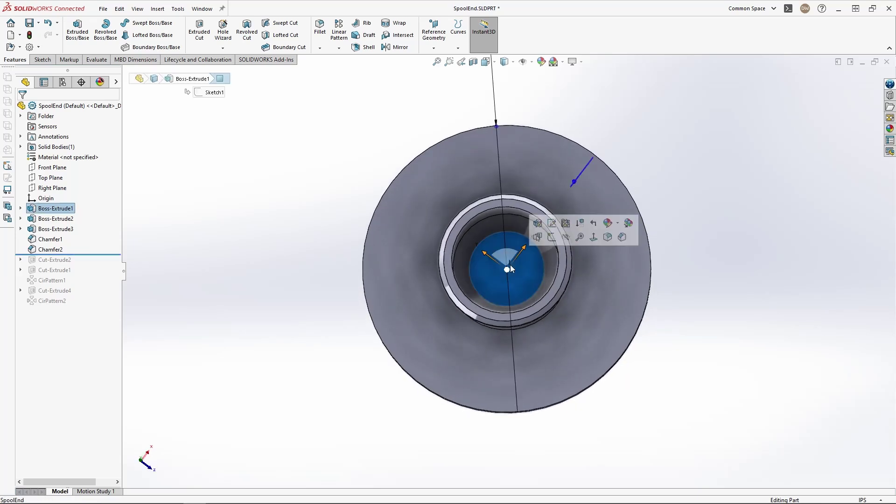
{"action": "left_click", "coordinate": [551, 238]}
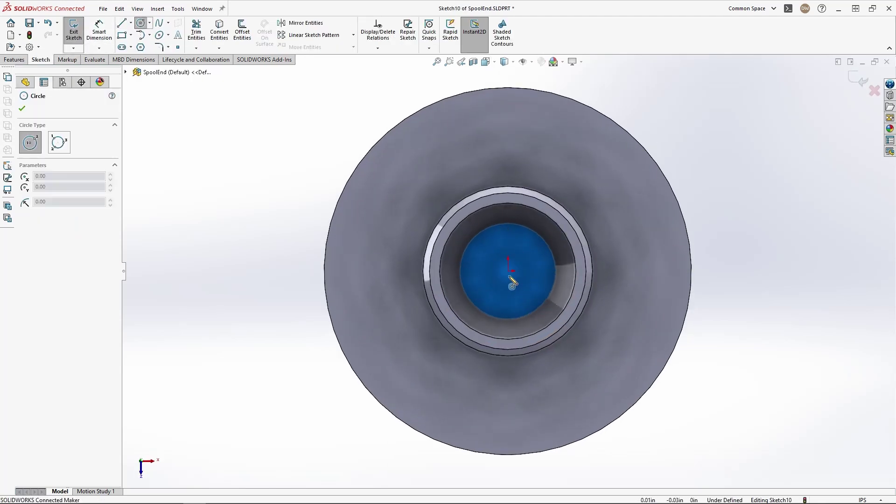
{"action": "mouse_move", "coordinate": [508, 271]}
{"action": "left_mouse_down"}
{"action": "mouse_move", "coordinate": [534, 279]}
{"action": "mouse_move", "coordinate": [532, 290]}
{"action": "left_mouse_up"}
{"action": "key", "text": "Escape"}
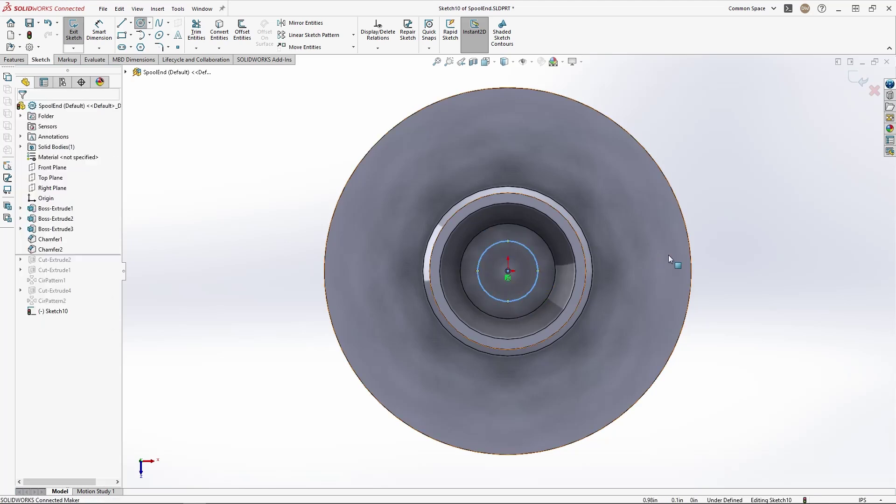
{"action": "right_click_drag", "start_coordinate": [677, 268], "coordinate": [728, 161]}
{"action": "left_click", "coordinate": [527, 247]}
{"action": "key", "text": "Escape"}
Sketch a six-sided polygon about 4.8 mm across flats, centred on the origin inside the circle, and make its upper side horizontal.
{"action": "scroll", "coordinate": [547, 268], "scroll_direction": "down", "scroll_amount": 5}
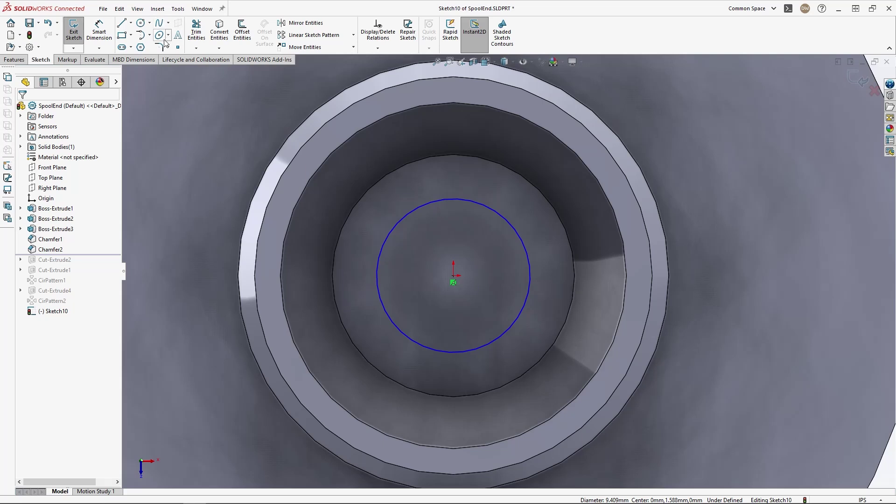
{"action": "left_click", "coordinate": [141, 47]}
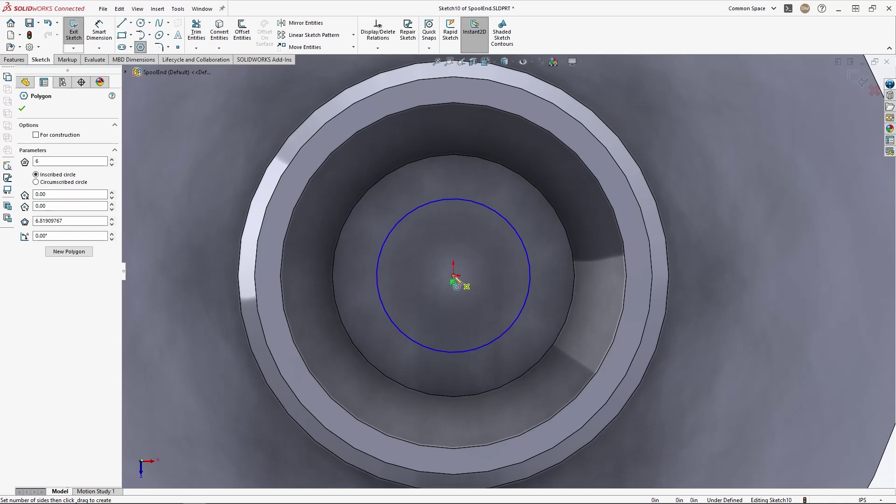
{"action": "left_click_drag", "start_coordinate": [452, 276], "coordinate": [478, 237]}
{"action": "key", "text": "Escape"}
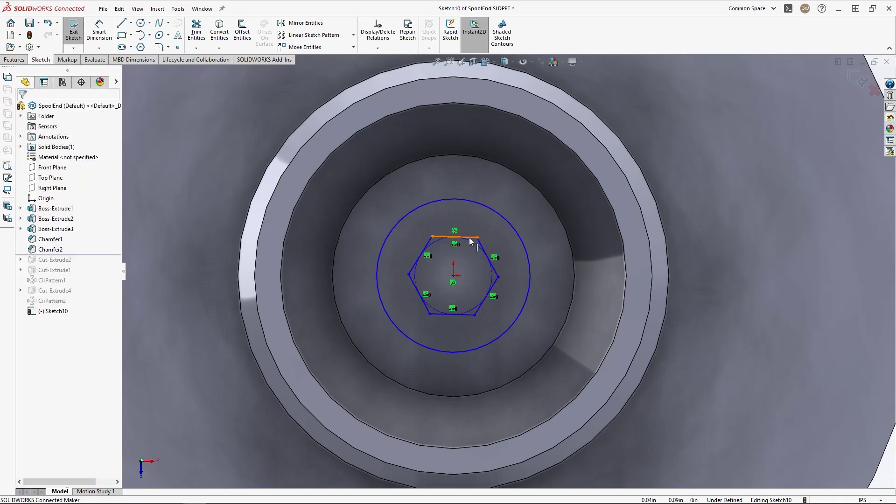
{"action": "left_click", "coordinate": [476, 237]}
{"action": "left_click", "coordinate": [496, 197]}
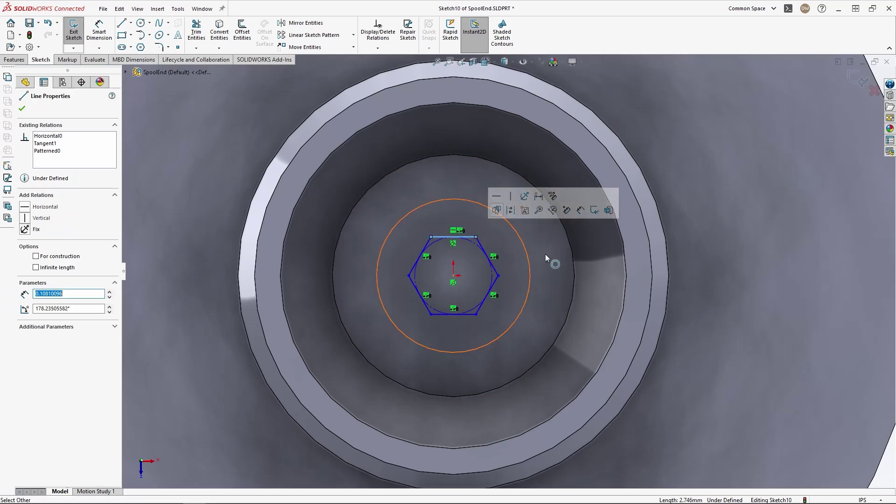
Dimension the hexagon across its two horizontal flats at 0.25 in.
{"action": "right_click_drag", "start_coordinate": [710, 184], "coordinate": [720, 141]}
{"action": "left_click", "coordinate": [468, 239]}
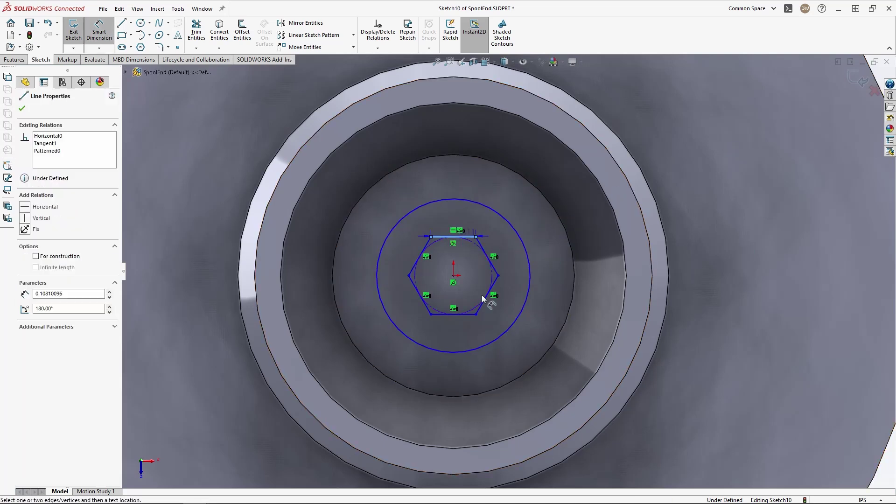
{"action": "left_click", "coordinate": [471, 315]}
{"action": "left_click", "coordinate": [564, 275]}
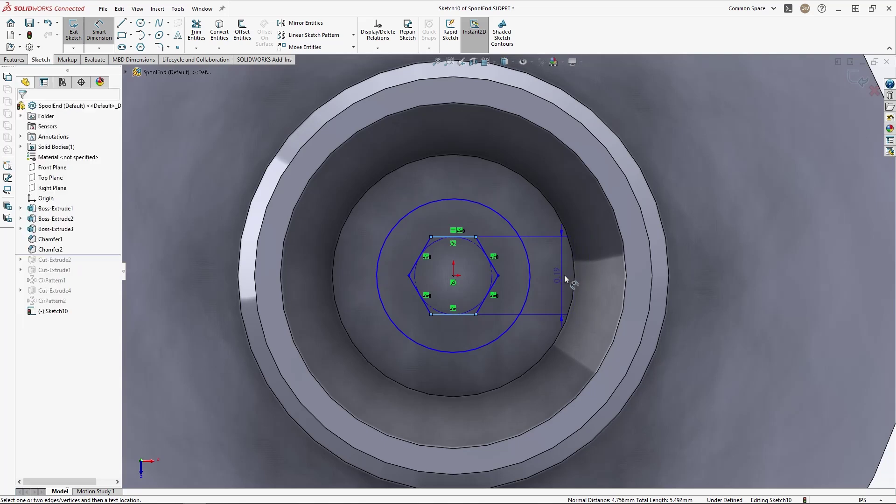
{"action": "type", "text": ".25"}
{"action": "key", "text": "Return"}
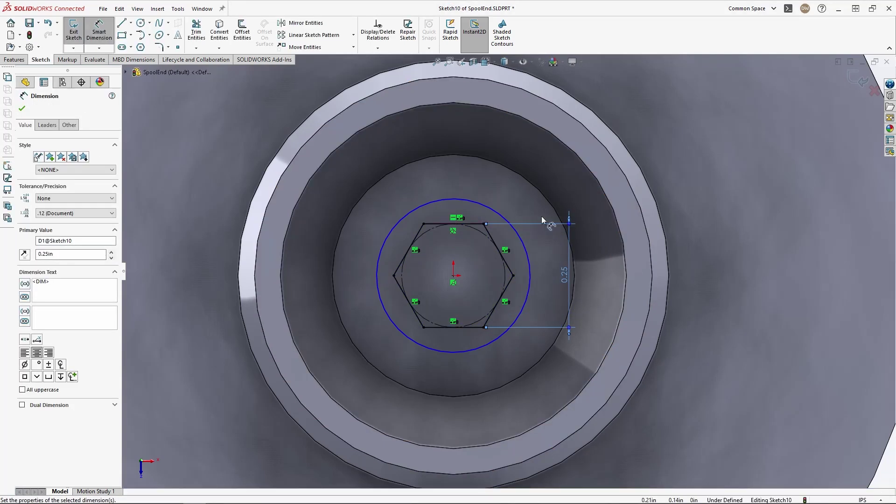
{"action": "key", "text": "Escape"}
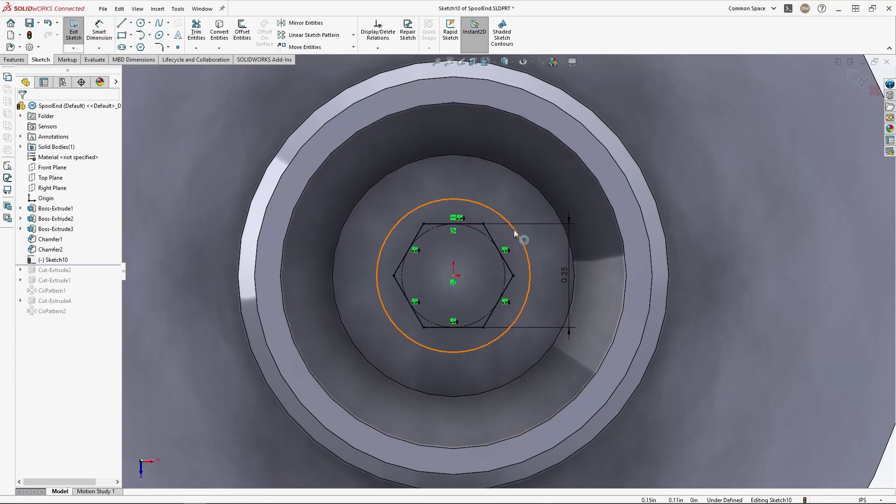
Convert the six sides of the hexagon inside the circle to construction geometry.
{"action": "mouse_move", "coordinate": [513, 229]}
{"action": "middle_mouse_down"}
{"action": "mouse_move", "coordinate": [497, 227]}
{"action": "mouse_move", "coordinate": [509, 231]}
{"action": "middle_mouse_up"}
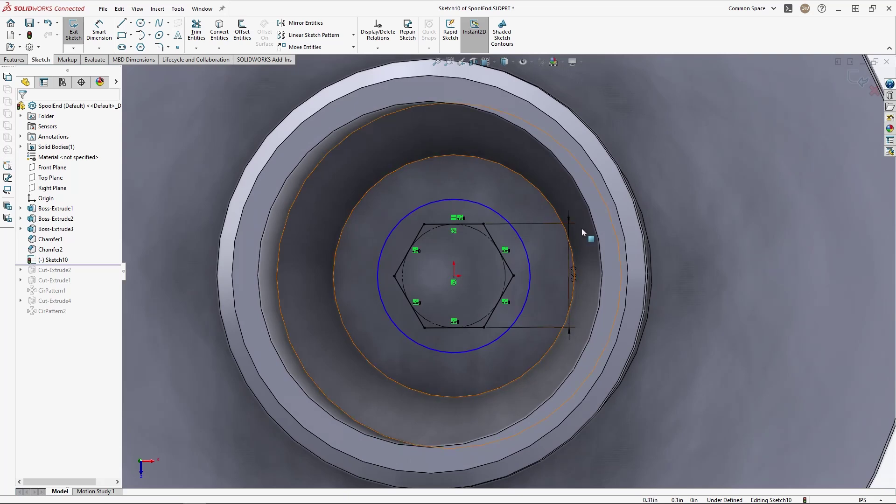
{"action": "left_click", "coordinate": [462, 62]}
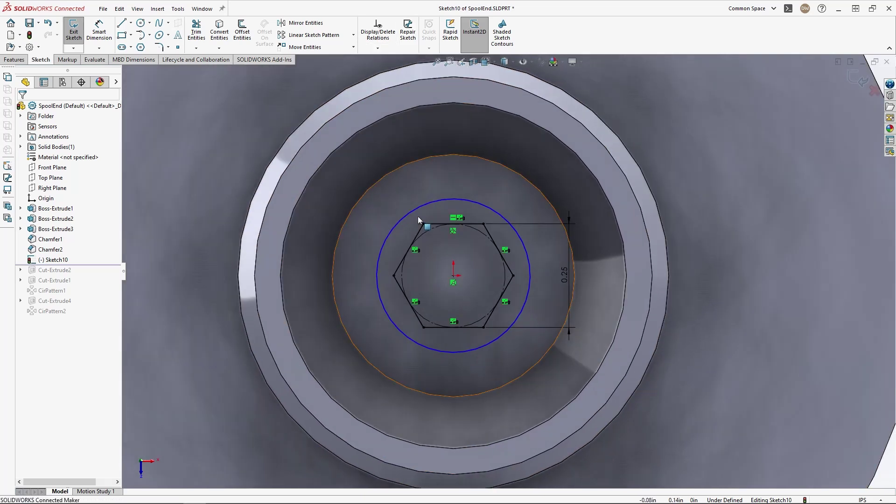
{"action": "key", "text": "ctrl+a"}
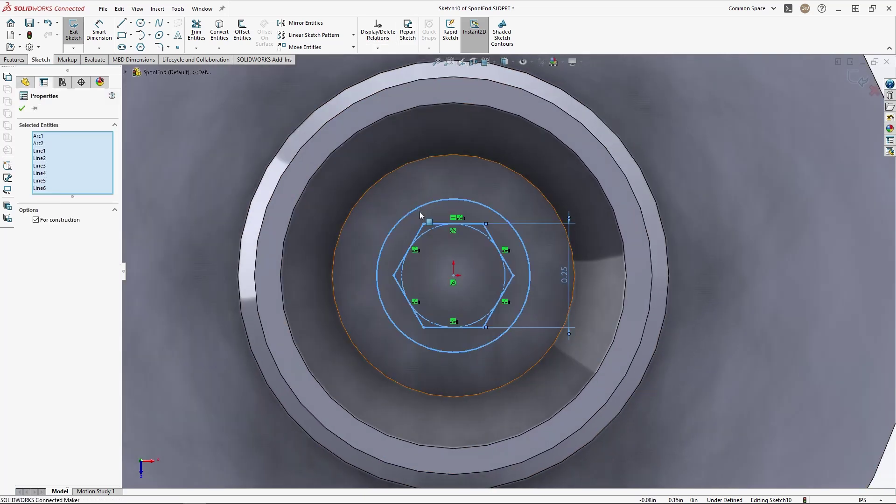
{"action": "left_click", "coordinate": [422, 206], "text": "ctrl"}
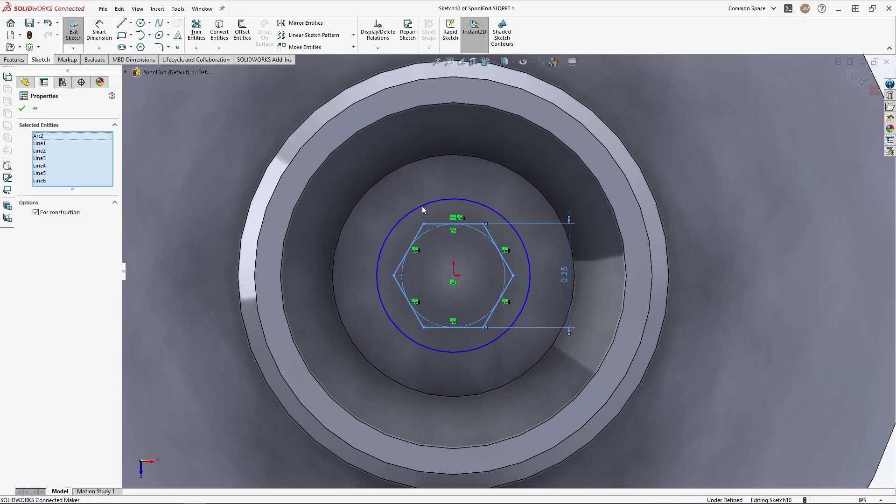
{"action": "left_click", "coordinate": [50, 214]}
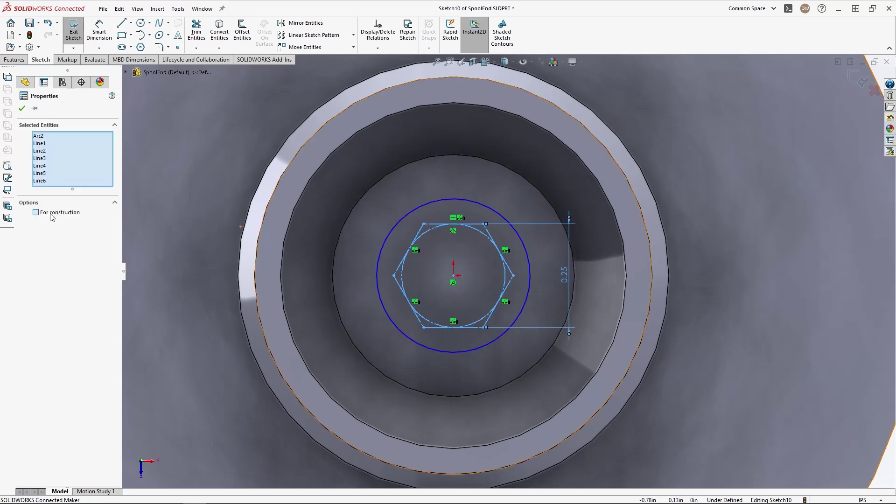
{"action": "left_click", "coordinate": [494, 270]}
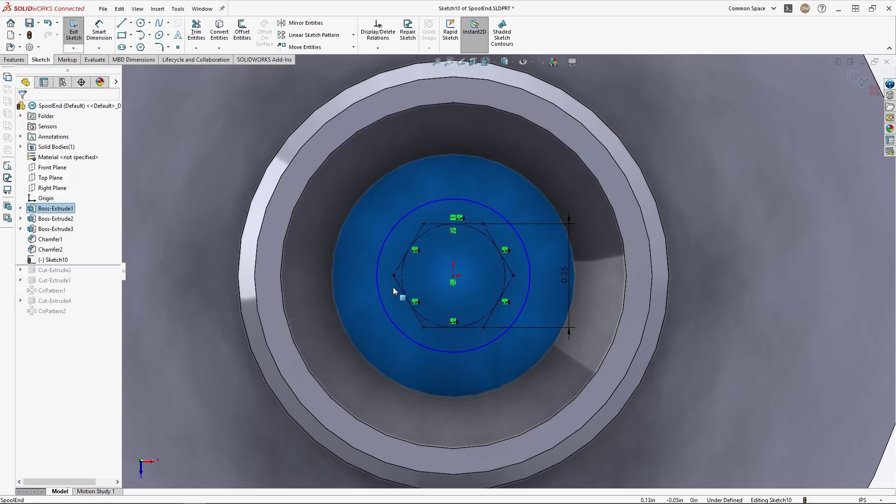
Dimension the outer circle's diameter at 0.375 in.
{"action": "right_click_drag", "start_coordinate": [532, 225], "coordinate": [514, 122]}
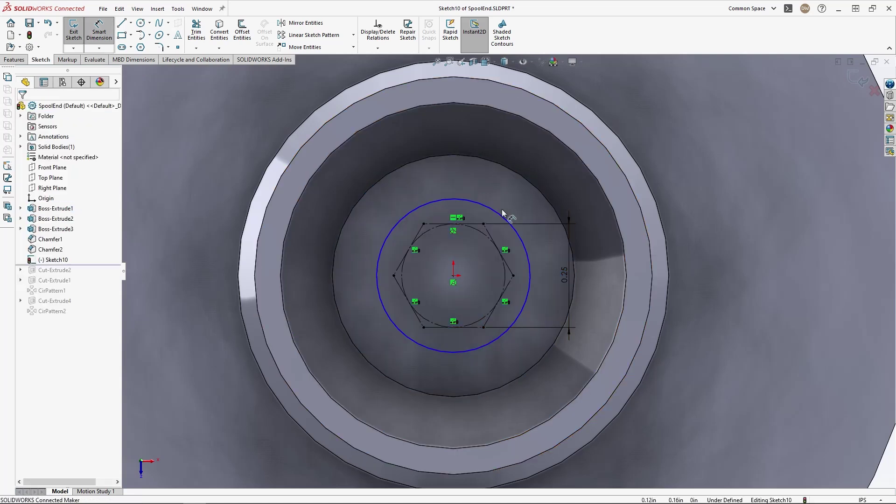
{"action": "left_click", "coordinate": [494, 212]}
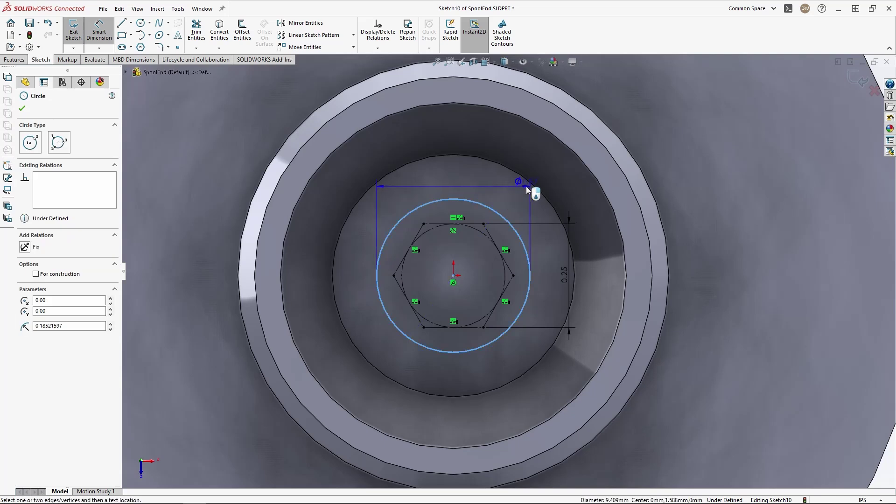
{"action": "left_click", "coordinate": [567, 164]}
{"action": "type", "text": ".3"}
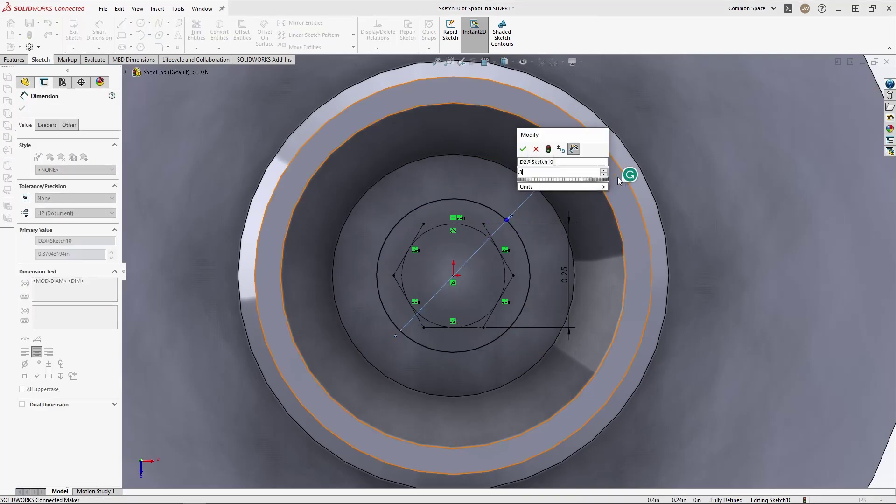
{"action": "type", "text": "75"}
{"action": "key", "text": "Return"}
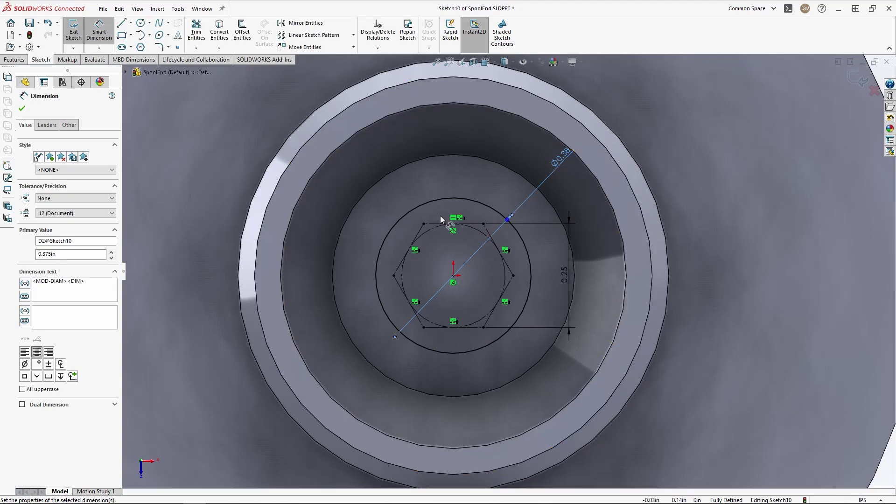
Extrude the circle as a blind boss 0.5 in deep inside the tube, merged with the disc.
{"action": "mouse_move", "coordinate": [446, 238]}
{"action": "middle_mouse_down"}
{"action": "mouse_move", "coordinate": [452, 196]}
{"action": "mouse_move", "coordinate": [435, 219]}
{"action": "mouse_move", "coordinate": [440, 237]}
{"action": "middle_mouse_up"}
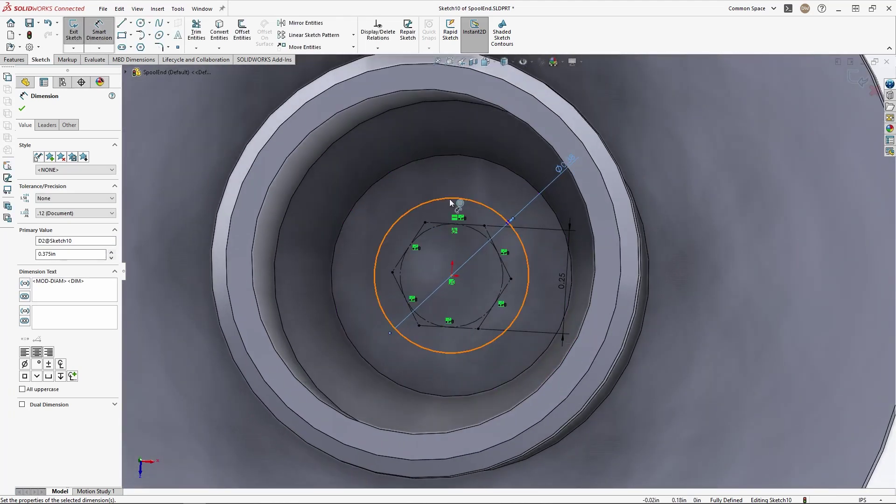
{"action": "left_click", "coordinate": [78, 29]}
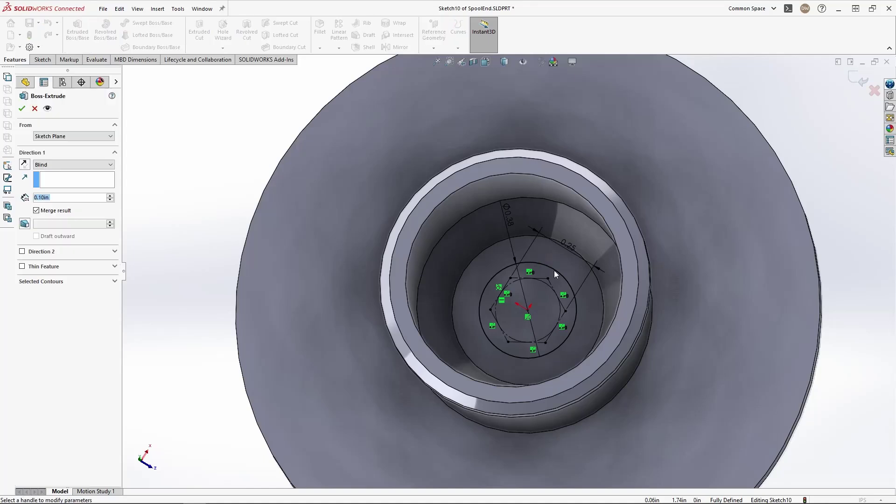
{"action": "mouse_move", "coordinate": [554, 278]}
{"action": "middle_mouse_down"}
{"action": "mouse_move", "coordinate": [544, 264]}
{"action": "mouse_move", "coordinate": [538, 281]}
{"action": "mouse_move", "coordinate": [518, 290]}
{"action": "middle_mouse_up"}
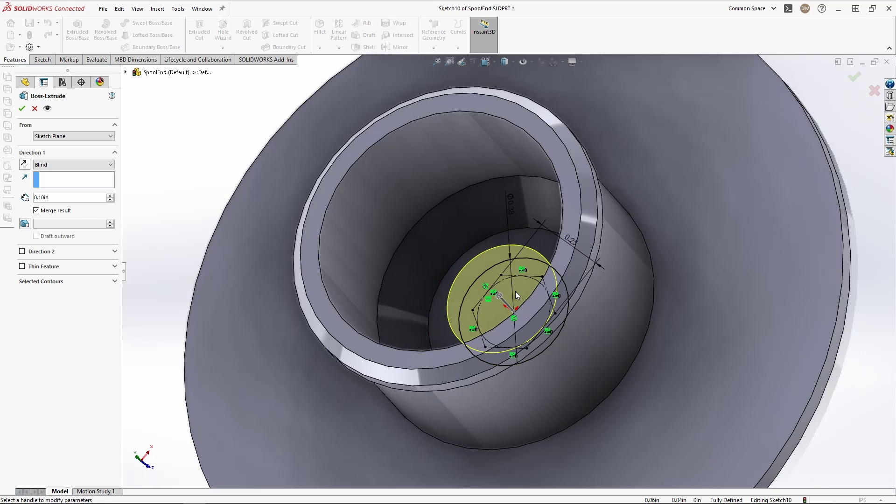
{"action": "double_click", "coordinate": [55, 197]}
{"action": "type", "text": ".5"}
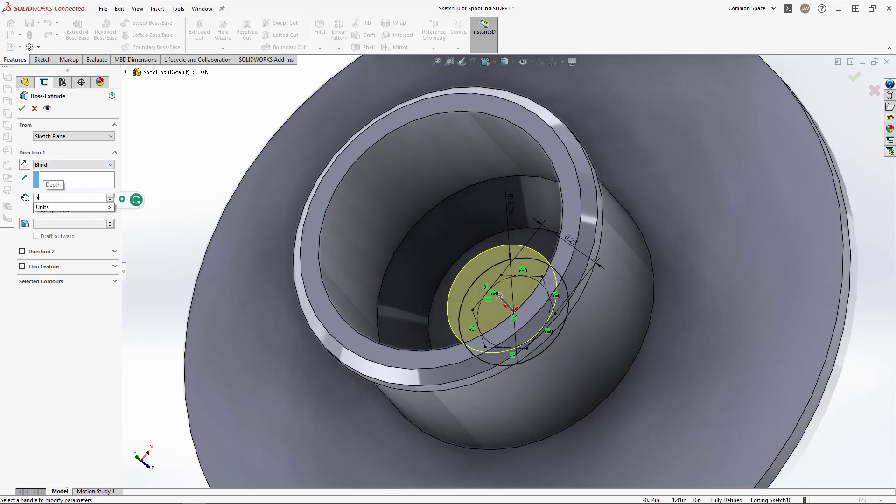
{"action": "key", "text": "Tab"}
{"action": "key", "text": "Return"}
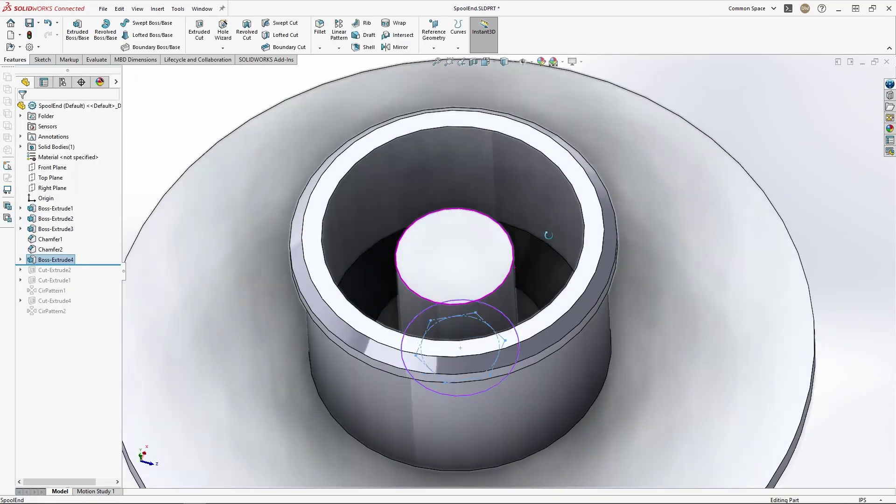
Start a sketch on the disc's underside and draw a six-sided polygon about 0.27 in across flats, centred on the origin.
{"action": "middle_click_drag", "start_coordinate": [549, 235], "coordinate": [471, 266]}
{"action": "middle_click_drag", "start_coordinate": [466, 300], "coordinate": [485, 342]}
{"action": "scroll", "coordinate": [486, 339], "scroll_direction": "down", "scroll_amount": 3}
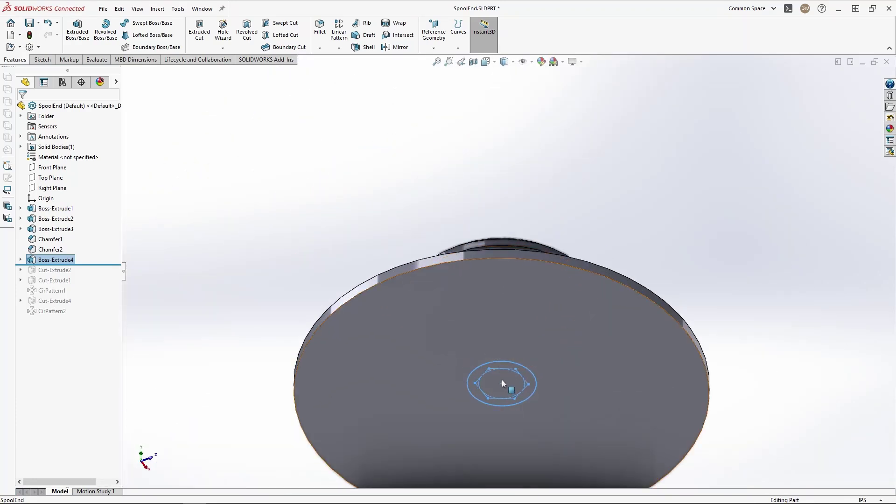
{"action": "scroll", "coordinate": [499, 373], "scroll_direction": "down", "scroll_amount": 4}
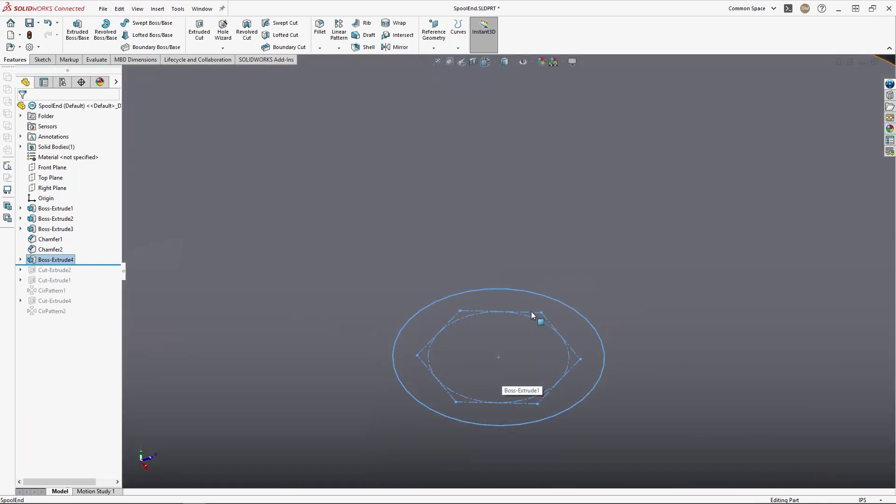
{"action": "left_click", "coordinate": [582, 236]}
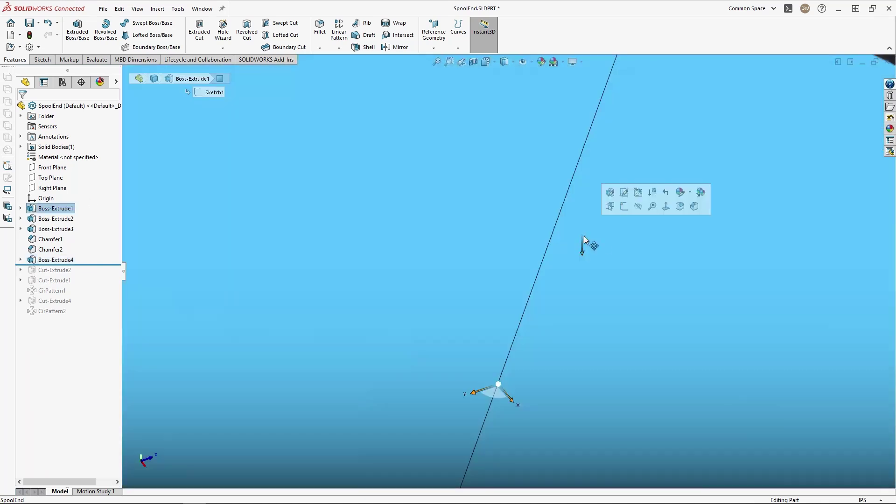
{"action": "left_click", "coordinate": [625, 209]}
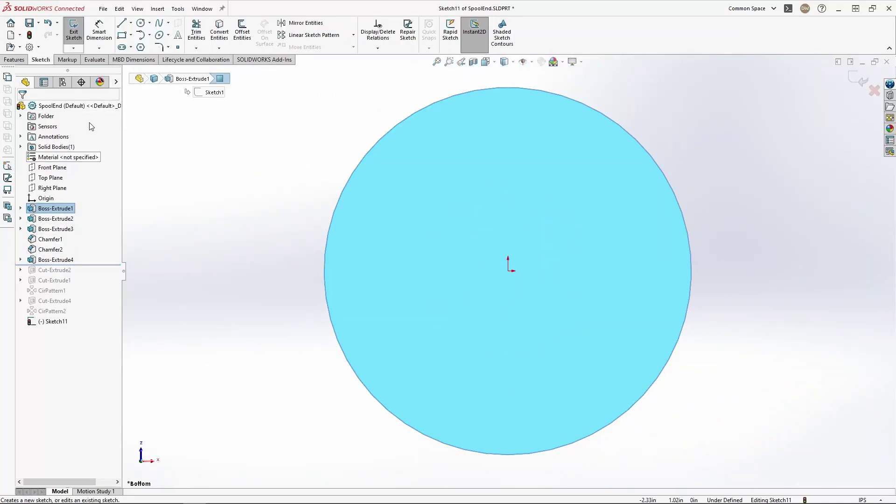
{"action": "left_click", "coordinate": [140, 47]}
{"action": "left_click_drag", "start_coordinate": [508, 271], "coordinate": [531, 260]}
Make the upper side of the underside hexagon horizontal.
{"action": "right_click_drag", "start_coordinate": [565, 272], "coordinate": [565, 244]}
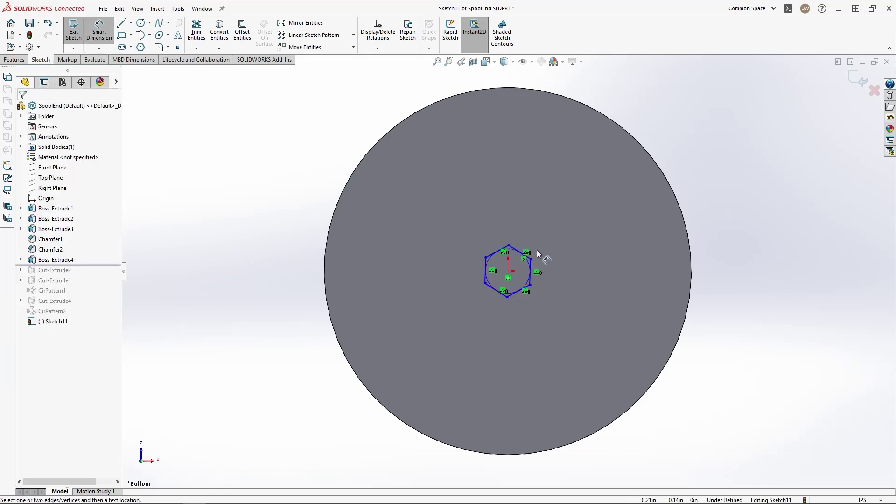
{"action": "scroll", "coordinate": [502, 252], "scroll_direction": "down", "scroll_amount": 5}
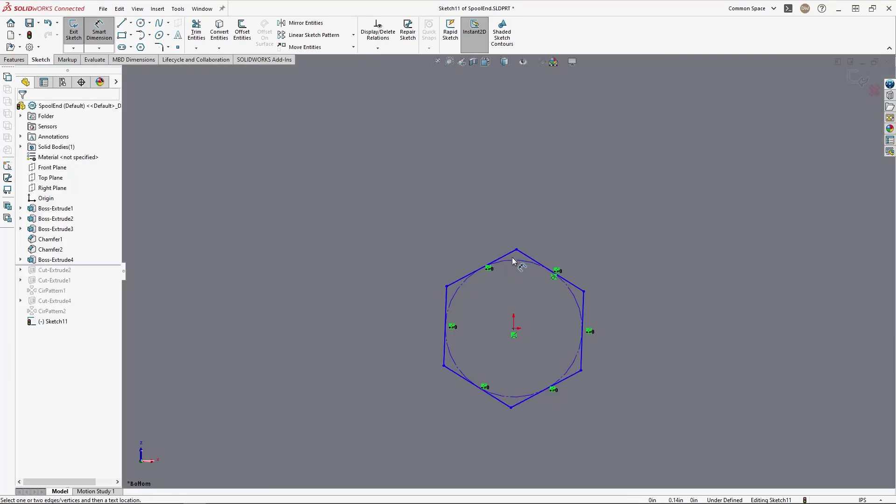
{"action": "key", "text": "Escape"}
{"action": "left_click", "coordinate": [507, 253]}
{"action": "left_click", "coordinate": [534, 211]}
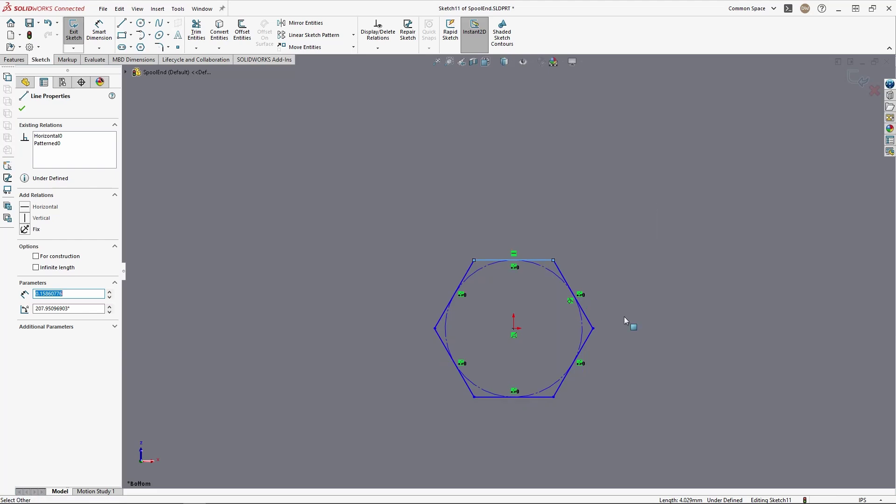
Dimension the underside hexagon across its two horizontal flats at 0.25 in.
{"action": "right_click_drag", "start_coordinate": [624, 178], "coordinate": [626, 141]}
{"action": "left_click", "coordinate": [552, 260]}
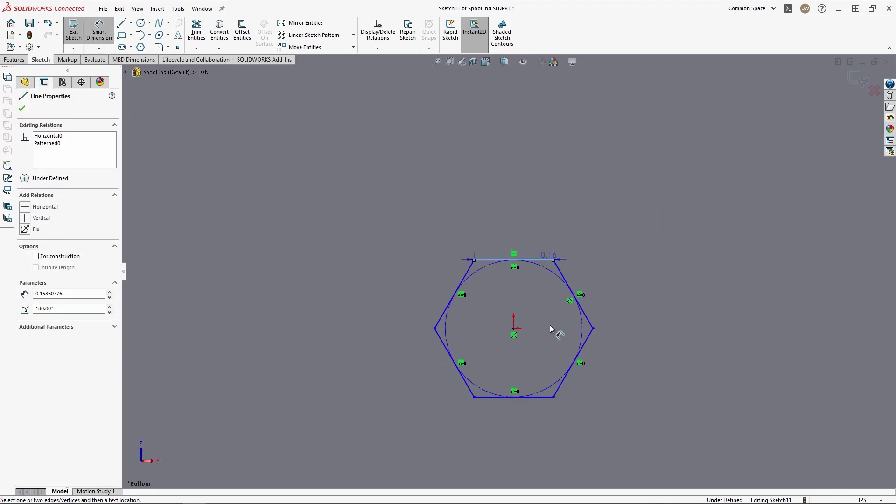
{"action": "left_click", "coordinate": [544, 397]}
{"action": "left_click", "coordinate": [642, 327]}
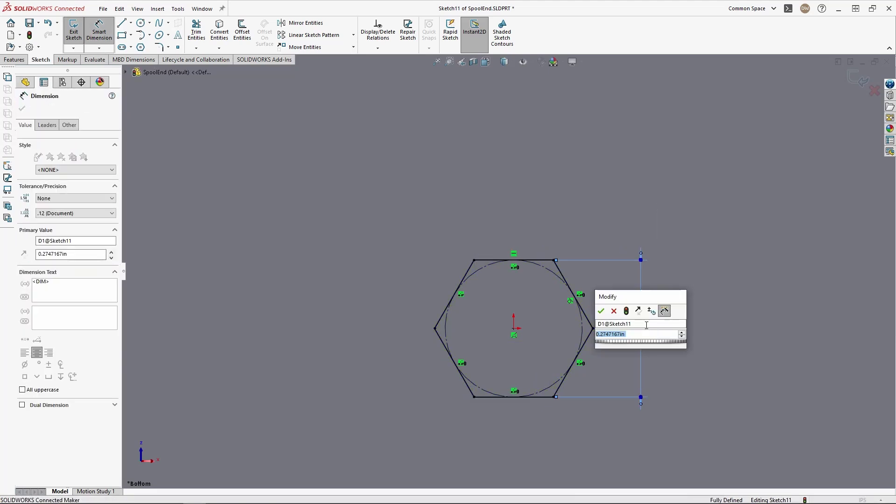
{"action": "key", "text": "Return"}
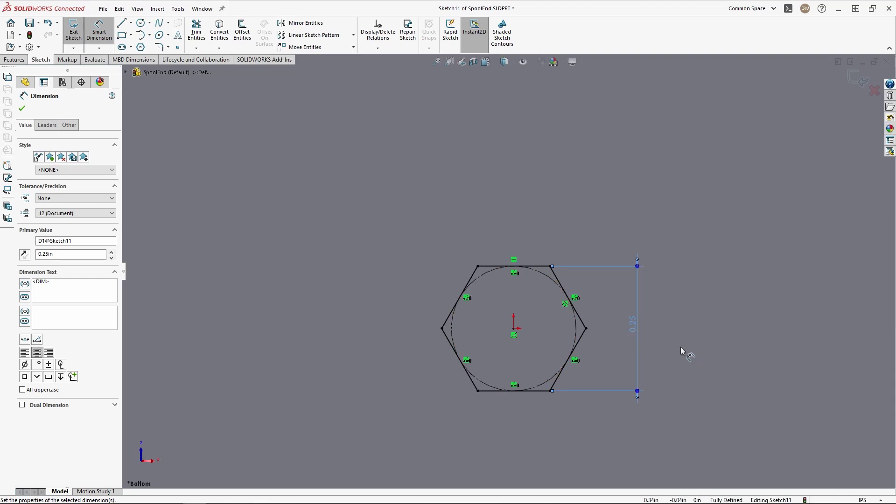
Cut the hexagon 0.50 in deep as a blind extruded cut from the disc's underside up into the central boss.
{"action": "scroll", "coordinate": [635, 324], "scroll_direction": "down", "scroll_amount": 1}
{"action": "scroll", "coordinate": [634, 324], "scroll_direction": "up", "scroll_amount": 2}
{"action": "scroll", "coordinate": [559, 265], "scroll_direction": "up", "scroll_amount": 1}
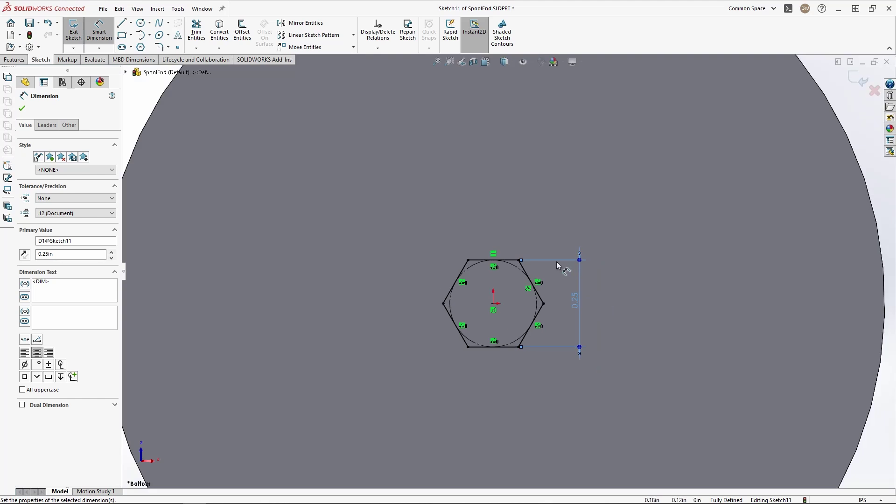
{"action": "left_click", "coordinate": [14, 60]}
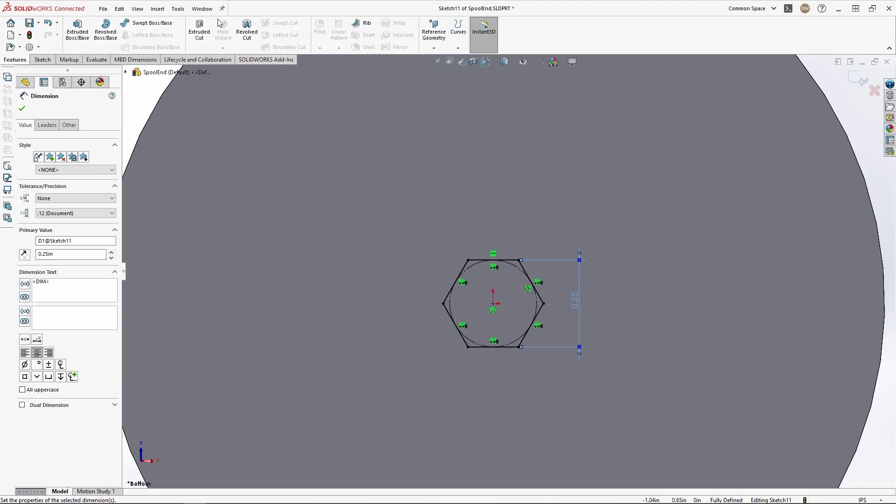
{"action": "left_click", "coordinate": [200, 31]}
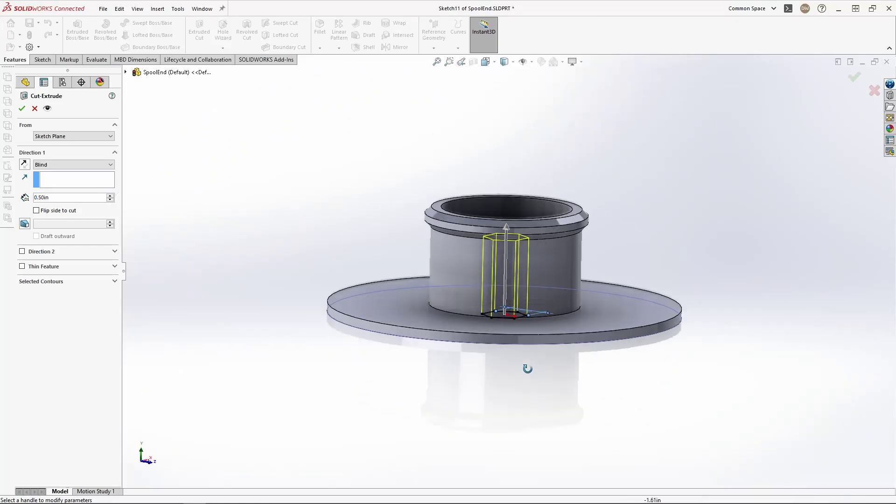
{"action": "scroll", "coordinate": [509, 231], "scroll_direction": "up", "scroll_amount": 8}
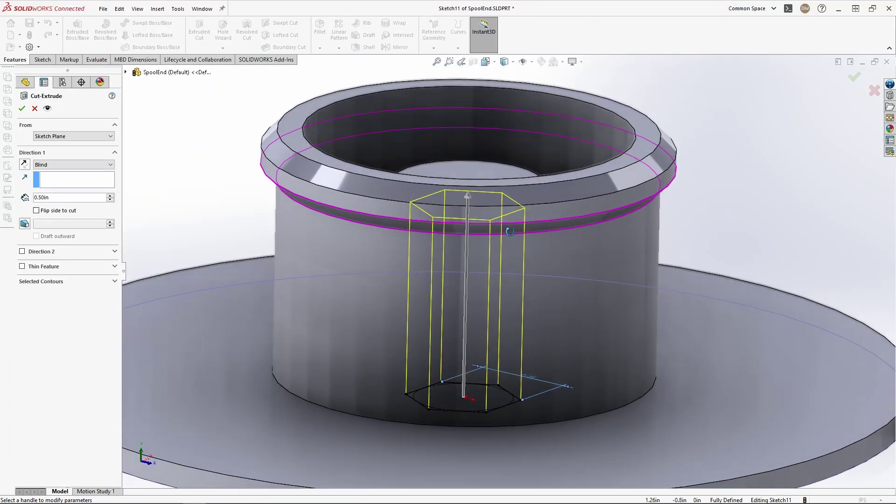
{"action": "middle_click_drag", "start_coordinate": [509, 231], "coordinate": [510, 214]}
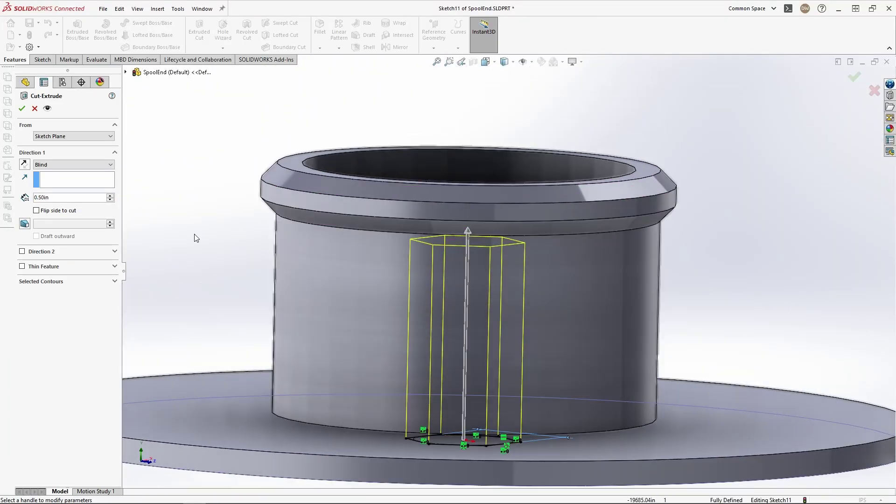
{"action": "left_click", "coordinate": [67, 199]}
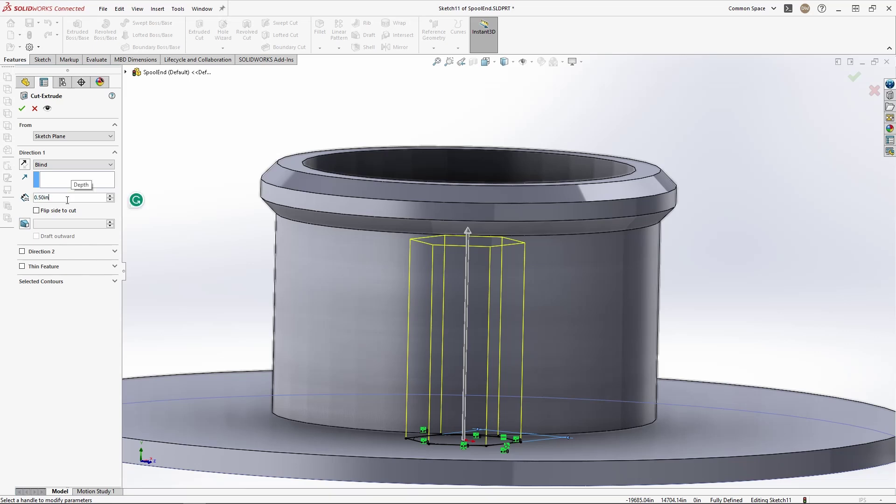
{"action": "middle_click_drag", "start_coordinate": [471, 213], "coordinate": [485, 199]}
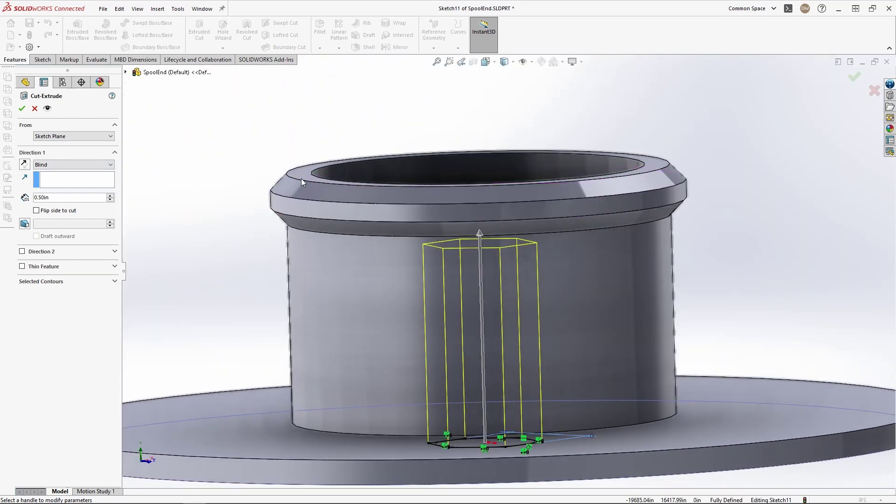
{"action": "left_click", "coordinate": [23, 108]}
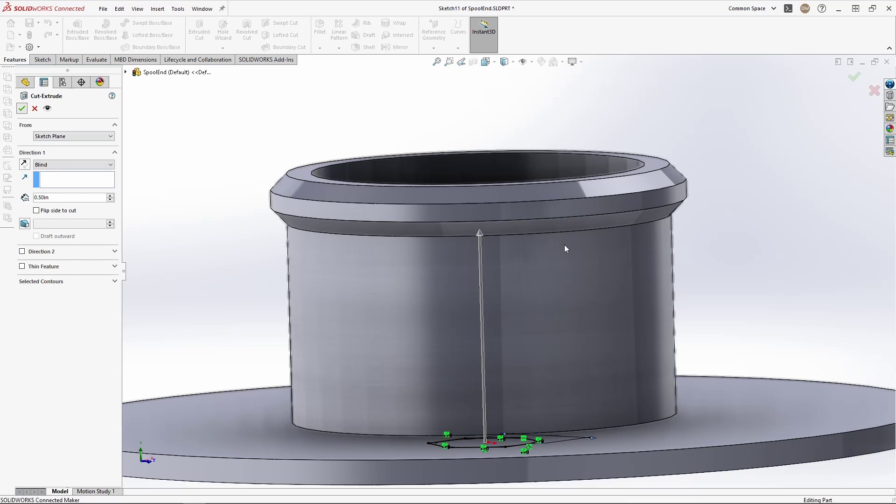
Raise the top face of the central boss to a height of about 0.6 in.
{"action": "scroll", "coordinate": [514, 240], "scroll_direction": "down", "scroll_amount": 5}
{"action": "scroll", "coordinate": [513, 295], "scroll_direction": "up", "scroll_amount": 5}
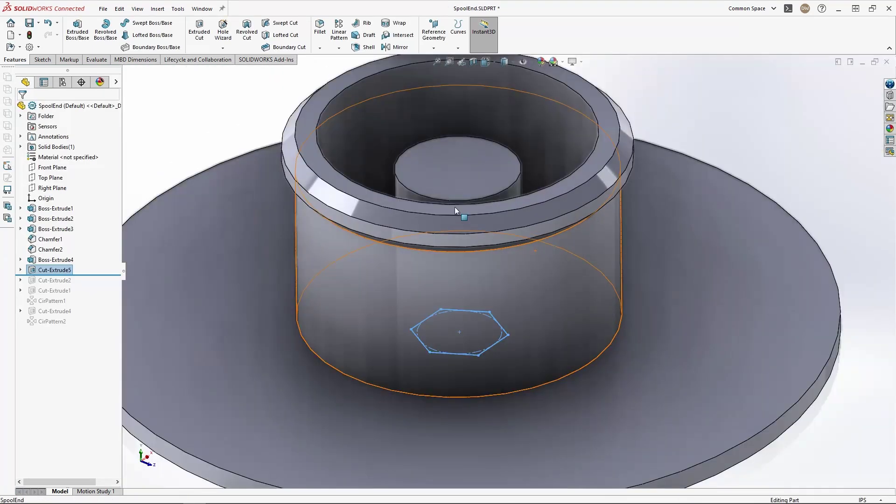
{"action": "left_click", "coordinate": [452, 170]}
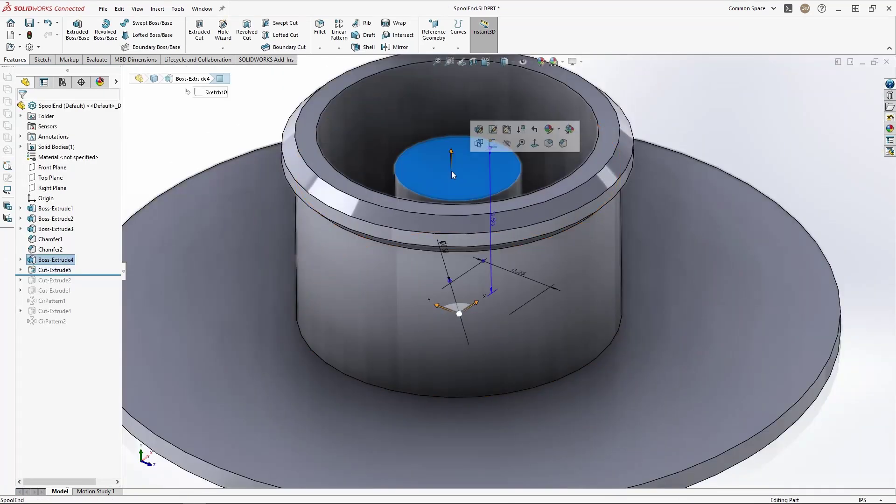
{"action": "double_click", "coordinate": [494, 223]}
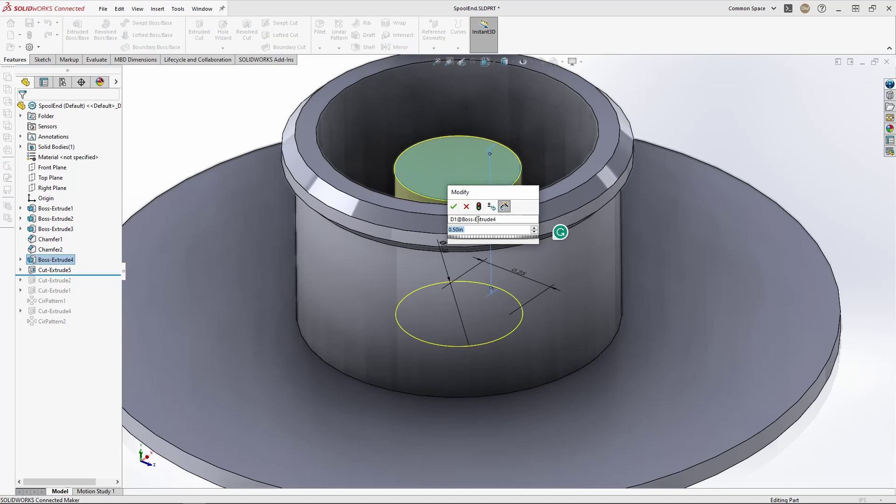
{"action": "left_click", "coordinate": [453, 206]}
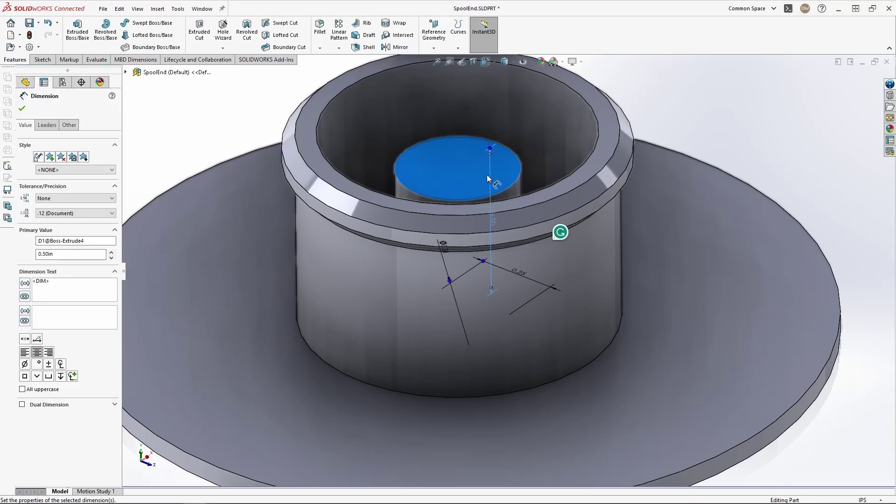
{"action": "left_click_drag", "start_coordinate": [489, 148], "coordinate": [482, 126]}
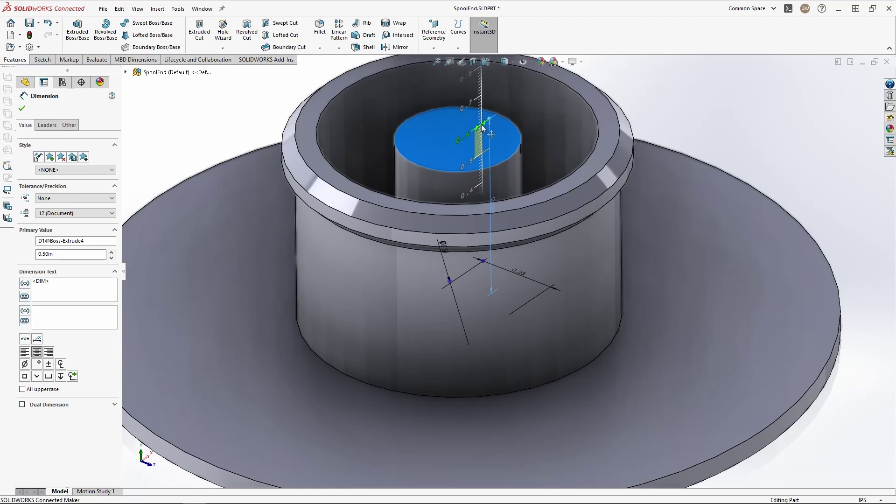
Turn off ambient occlusion shading while viewing the hexagonal pocket from the disc's underside.
{"action": "middle_click_drag", "start_coordinate": [510, 174], "coordinate": [490, 374]}
{"action": "scroll", "coordinate": [560, 327], "scroll_direction": "down", "scroll_amount": 8}
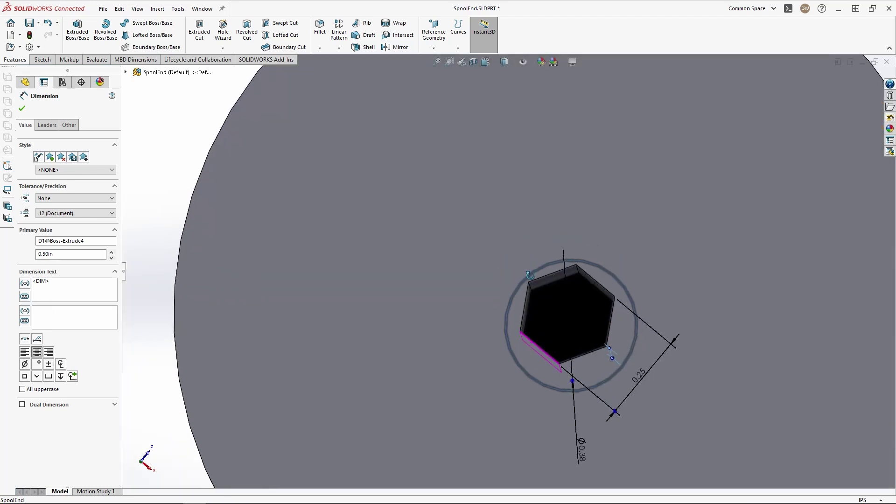
{"action": "left_click", "coordinate": [559, 313]}
{"action": "middle_click_drag", "start_coordinate": [565, 313], "coordinate": [588, 133]}
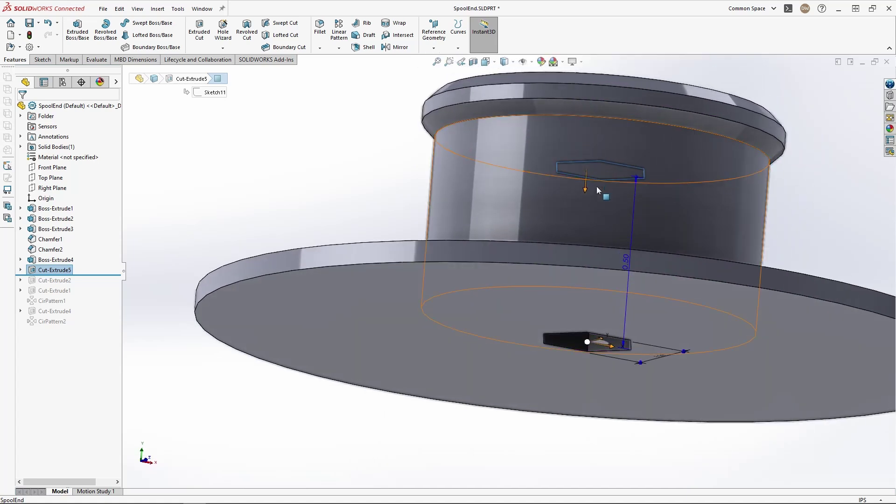
{"action": "middle_click_drag", "start_coordinate": [590, 224], "coordinate": [589, 184]}
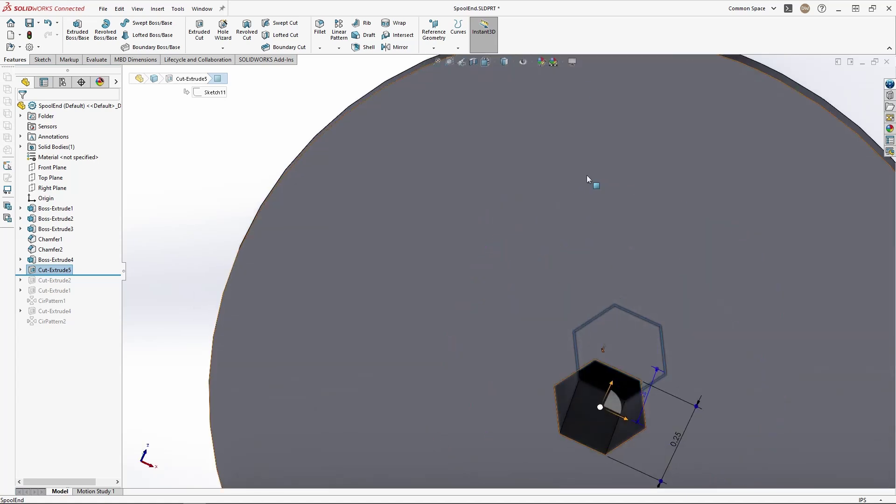
{"action": "scroll", "coordinate": [565, 327], "scroll_direction": "down", "scroll_amount": 5}
{"action": "key", "text": "ctrl+8"}
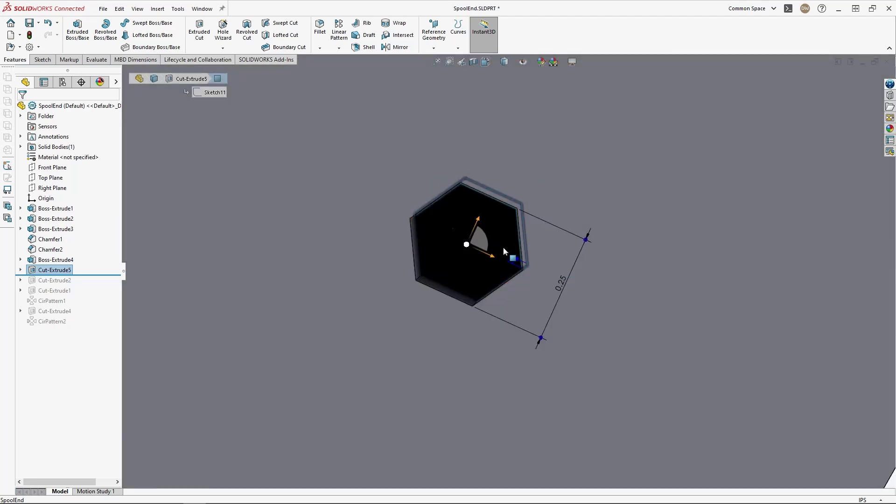
{"action": "key", "text": "Left"}
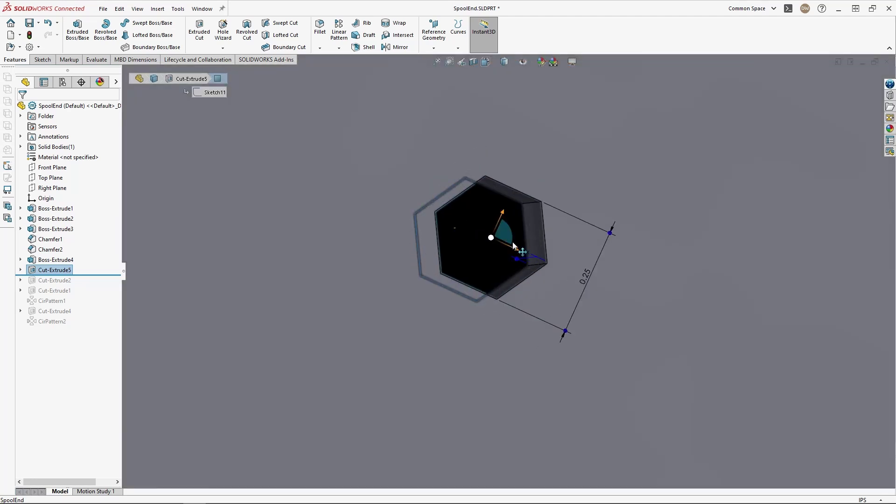
{"action": "left_click", "coordinate": [572, 61]}
{"action": "left_click", "coordinate": [586, 97]}
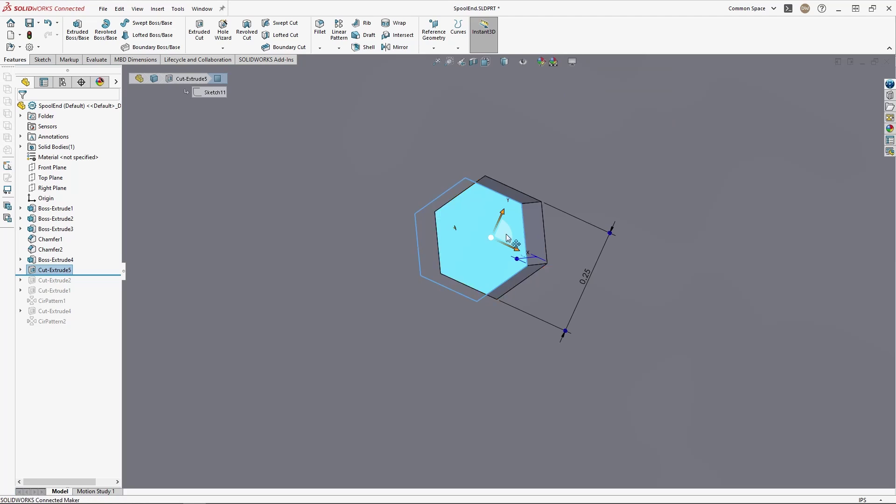
Start a 45° chamfer on the inner end face of the hexagonal pocket with a distance of 0.125 in.
{"action": "left_click", "coordinate": [517, 228]}
{"action": "left_click", "coordinate": [531, 240]}
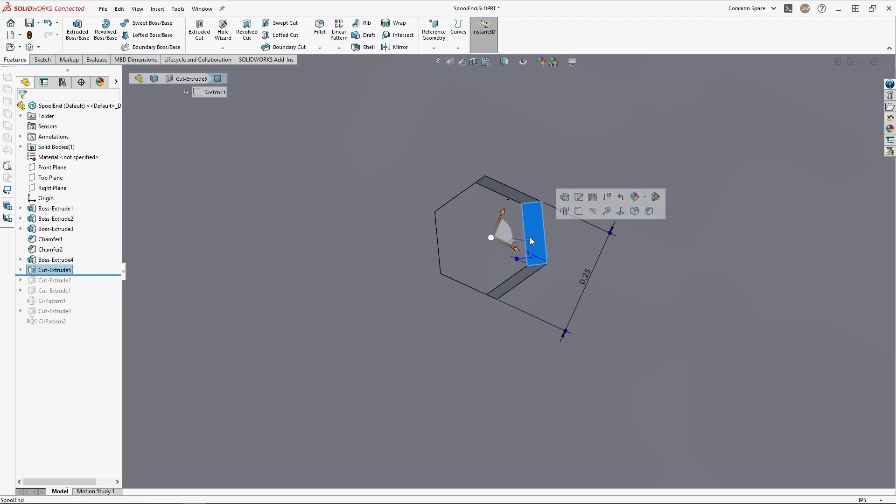
{"action": "middle_click_drag", "start_coordinate": [497, 223], "coordinate": [448, 220]}
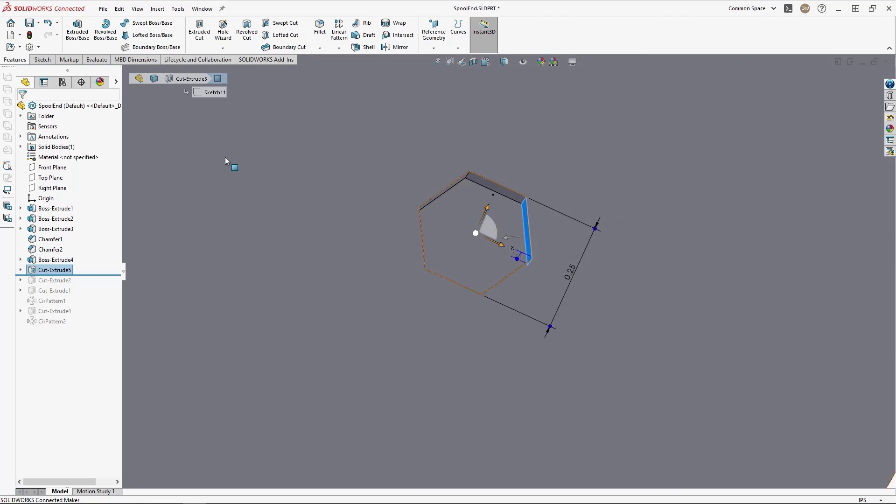
{"action": "key", "text": "Return"}
{"action": "key", "text": "Escape"}
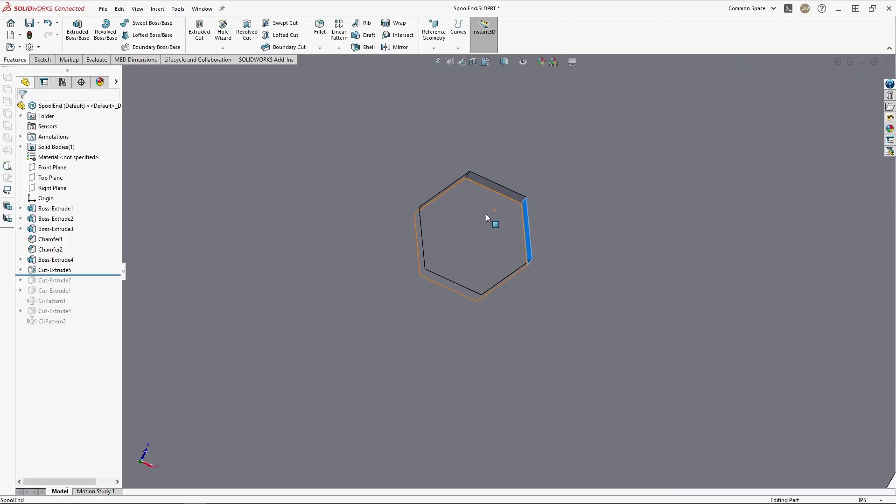
{"action": "left_click", "coordinate": [486, 214]}
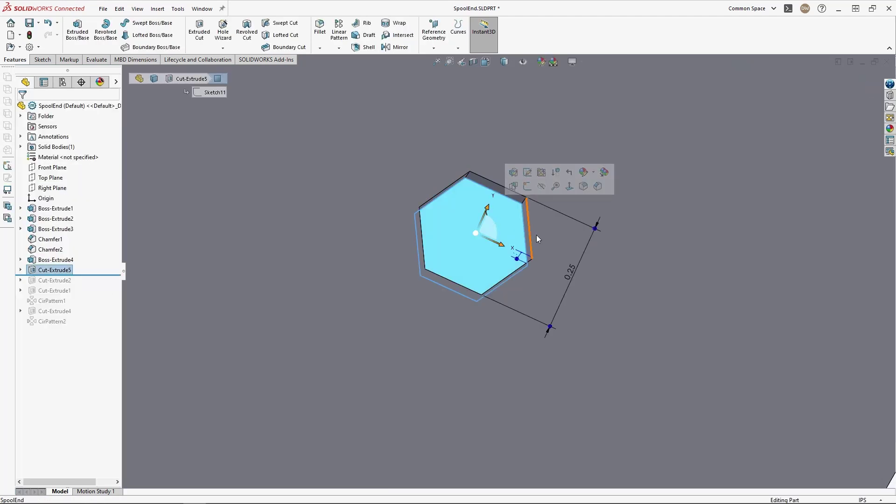
{"action": "left_click", "coordinate": [342, 48]}
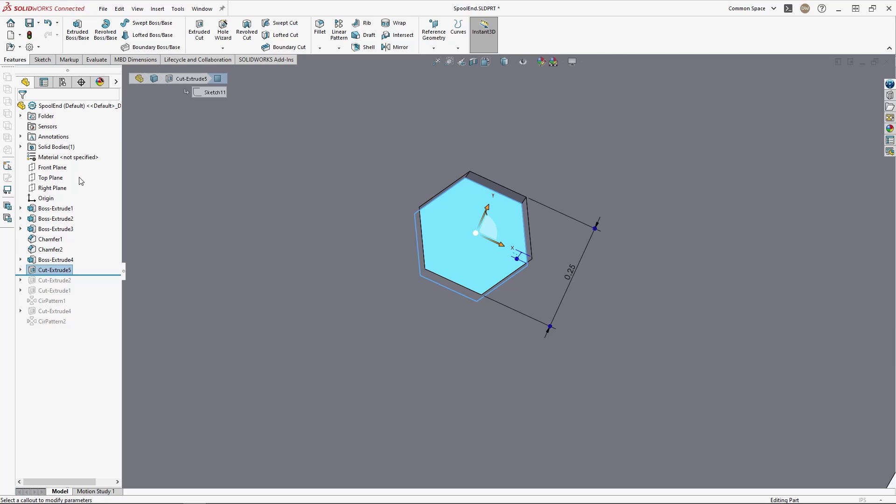
{"action": "key", "text": "Return"}
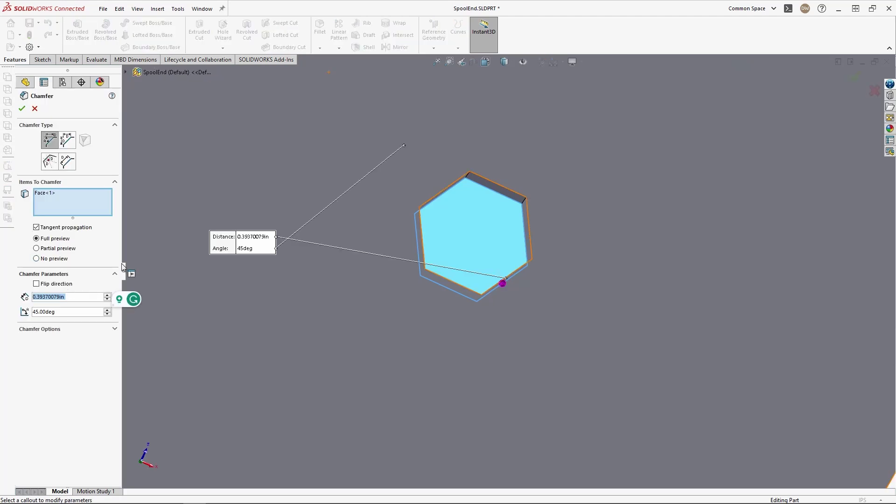
{"action": "type", "text": ".125"}
{"action": "key", "text": "Tab"}
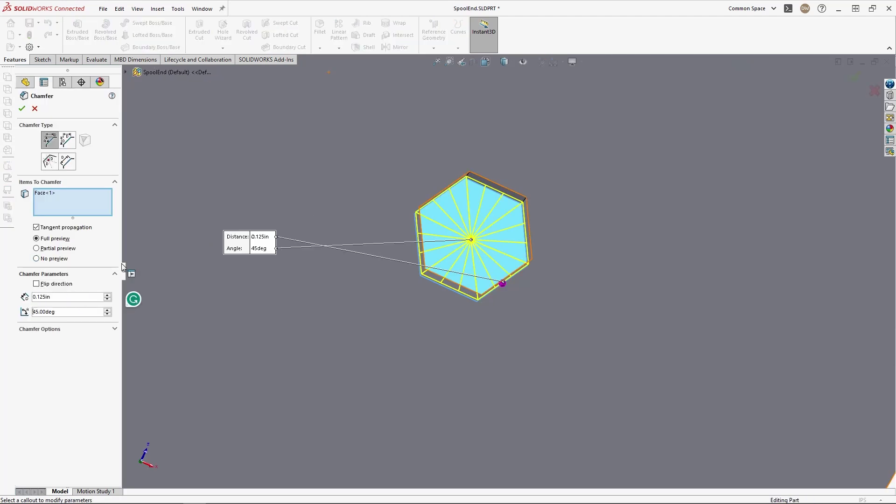
Set the distance of the pocket's end-face chamfer to 1/16 in.
{"action": "middle_click_drag", "start_coordinate": [497, 224], "coordinate": [497, 119]}
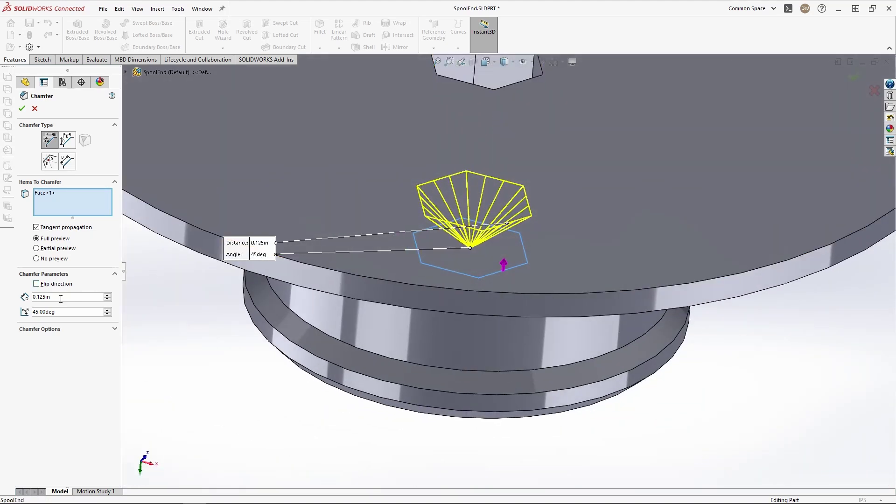
{"action": "type", "text": "."}
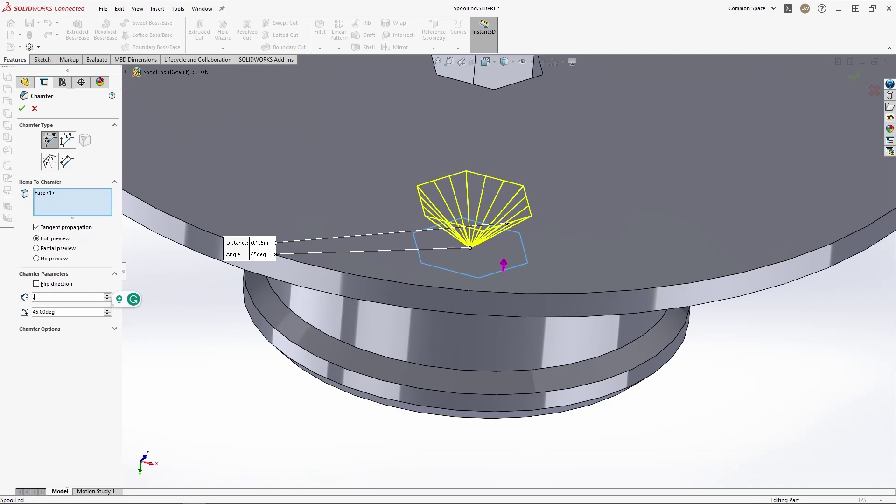
{"action": "key", "text": "BackSpace"}
{"action": "type", "text": "1/"}
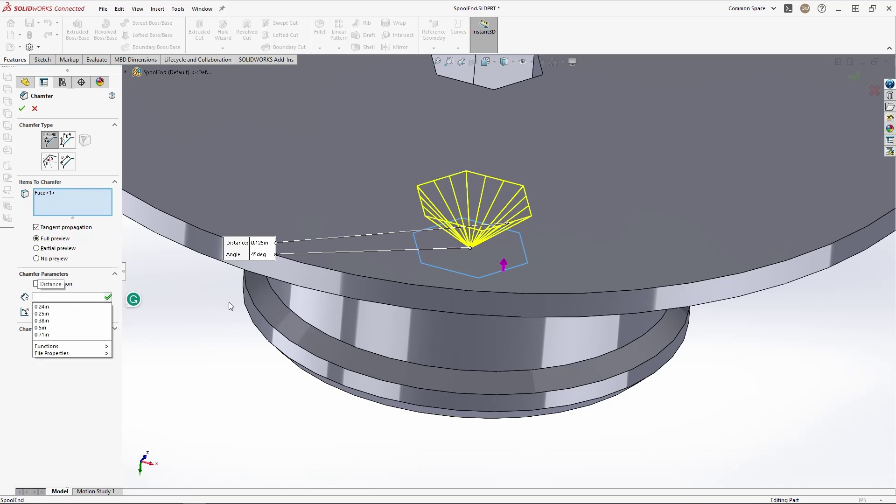
{"action": "type", "text": "16"}
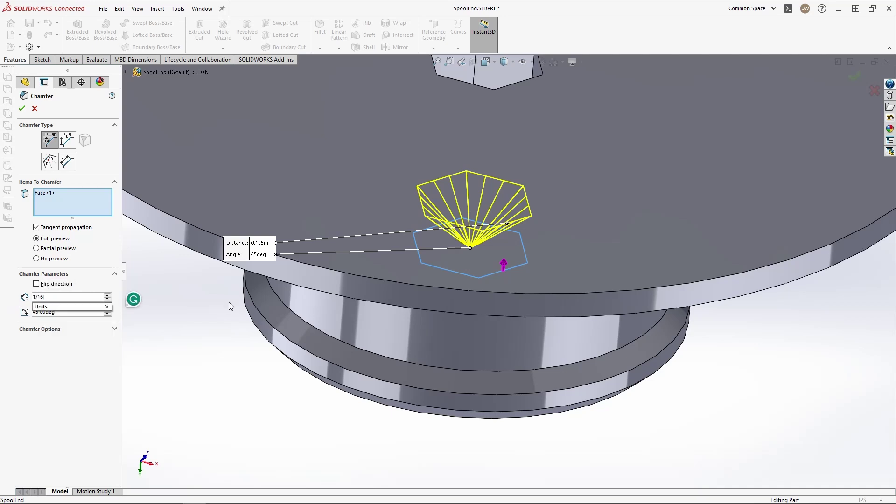
{"action": "key", "text": "Tab"}
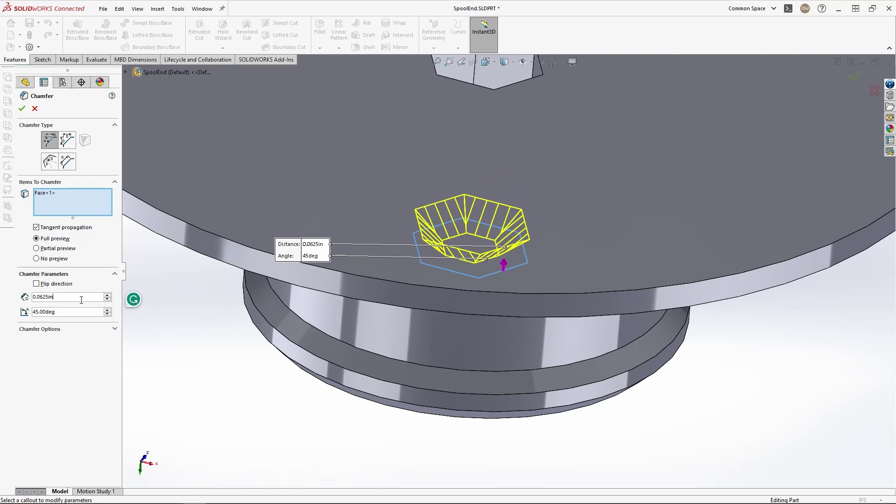
Set the chamfer distance to 0.0625 in + 1/32 and create the chamfer at the pocket's inner end.
{"action": "mouse_move", "coordinate": [503, 262]}
{"action": "middle_mouse_down"}
{"action": "mouse_move", "coordinate": [499, 289]}
{"action": "mouse_move", "coordinate": [506, 259]}
{"action": "middle_mouse_up"}
{"action": "left_click_drag", "start_coordinate": [64, 298], "coordinate": [29, 303]}
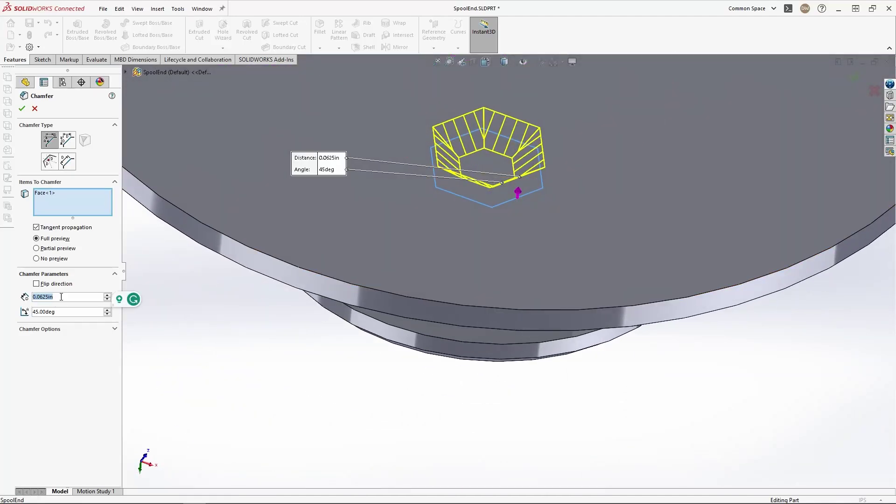
{"action": "type", "text": "+1/32"}
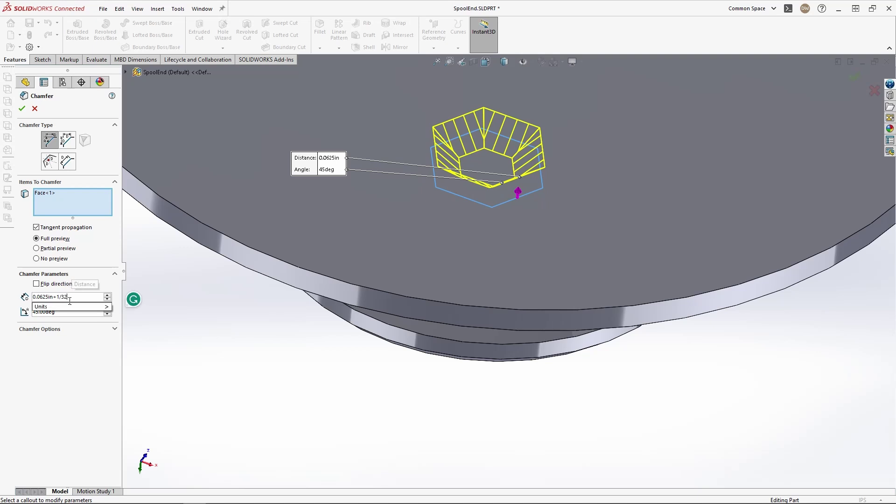
{"action": "key", "text": "Tab"}
{"action": "key", "text": "Return"}
{"action": "middle_click_drag", "start_coordinate": [462, 210], "coordinate": [499, 305]}
{"action": "scroll", "coordinate": [490, 187], "scroll_direction": "up", "scroll_amount": 4}
{"action": "middle_click_drag", "start_coordinate": [496, 234], "coordinate": [495, 261]}
{"action": "scroll", "coordinate": [495, 261], "scroll_direction": "down", "scroll_amount": 1}
{"action": "scroll", "coordinate": [494, 260], "scroll_direction": "down", "scroll_amount": 6}
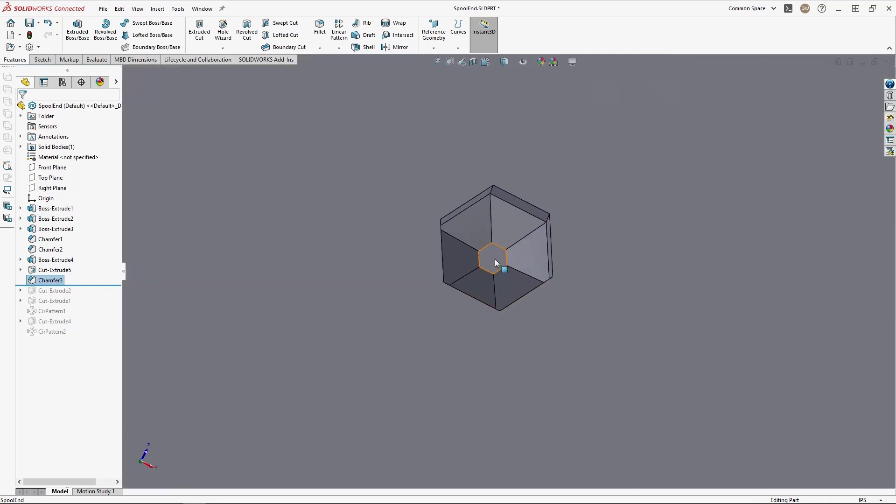
{"action": "scroll", "coordinate": [536, 220], "scroll_direction": "up", "scroll_amount": 6}
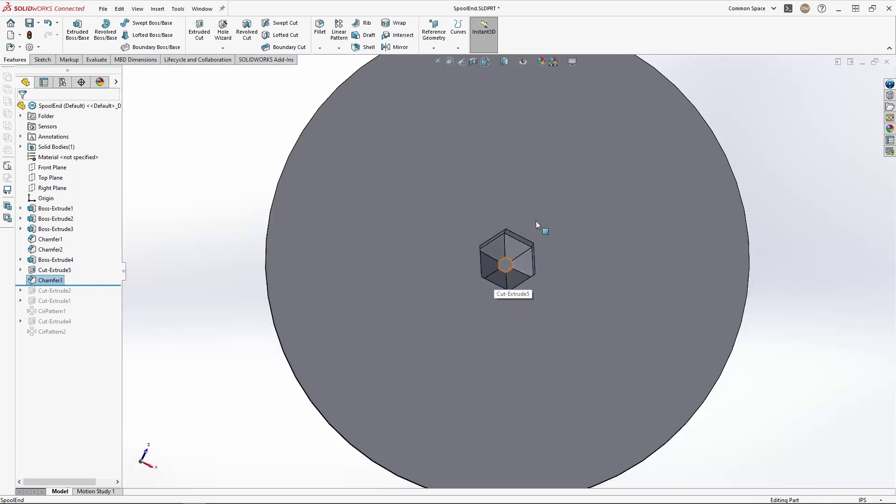
Roll the feature history forward to its end, after CirPattern2.
{"action": "mouse_move", "coordinate": [536, 220]}
{"action": "middle_mouse_down"}
{"action": "mouse_move", "coordinate": [644, 351]}
{"action": "mouse_move", "coordinate": [652, 390]}
{"action": "middle_mouse_up"}
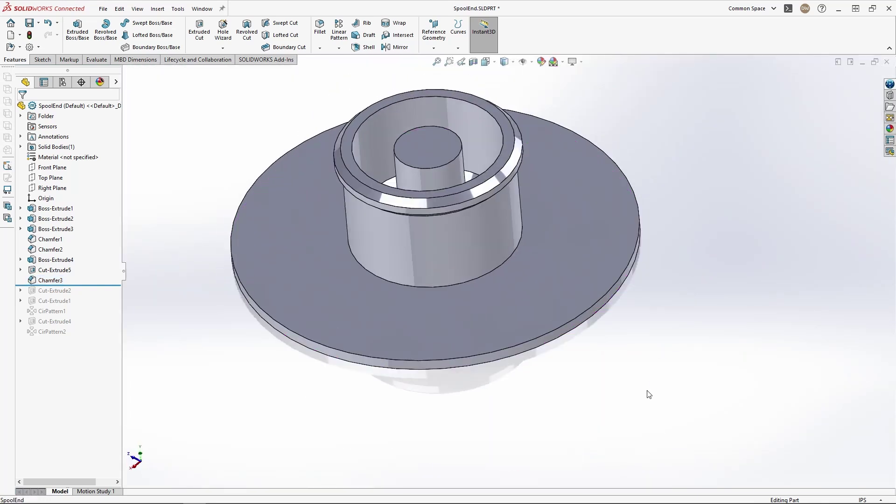
{"action": "scroll", "coordinate": [290, 226], "scroll_direction": "down", "scroll_amount": 2}
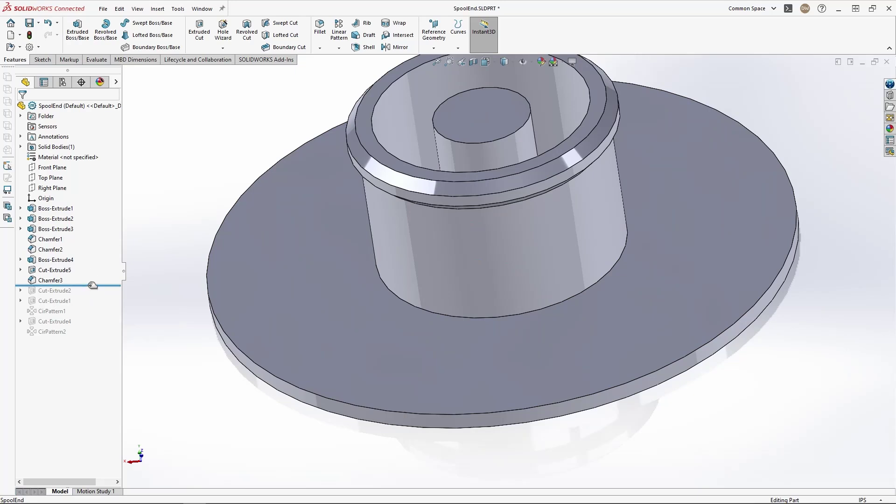
{"action": "left_click_drag", "start_coordinate": [93, 285], "coordinate": [90, 343]}
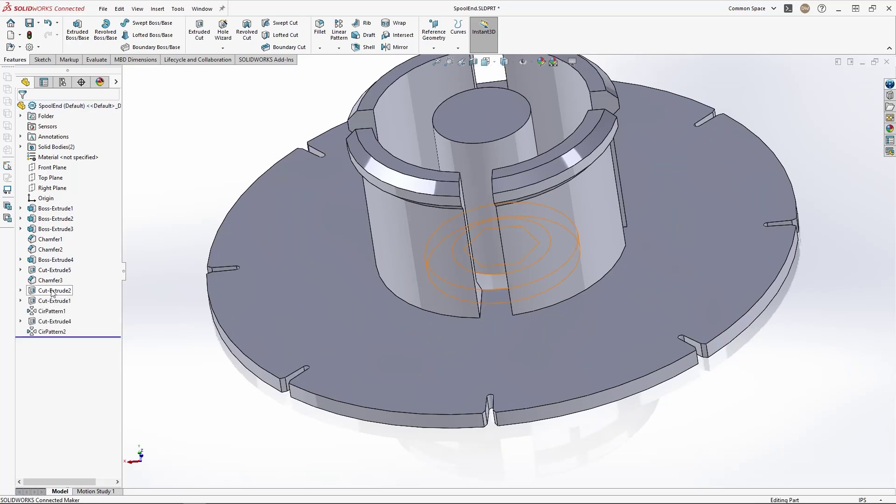
Delete the circular cut through the disc around the central boss (Cut-Extrude2).
{"action": "scroll", "coordinate": [507, 260], "scroll_direction": "up", "scroll_amount": 1}
{"action": "middle_click_drag", "start_coordinate": [508, 259], "coordinate": [483, 122]}
{"action": "scroll", "coordinate": [490, 233], "scroll_direction": "up", "scroll_amount": 1}
{"action": "middle_click_drag", "start_coordinate": [493, 281], "coordinate": [491, 220]}
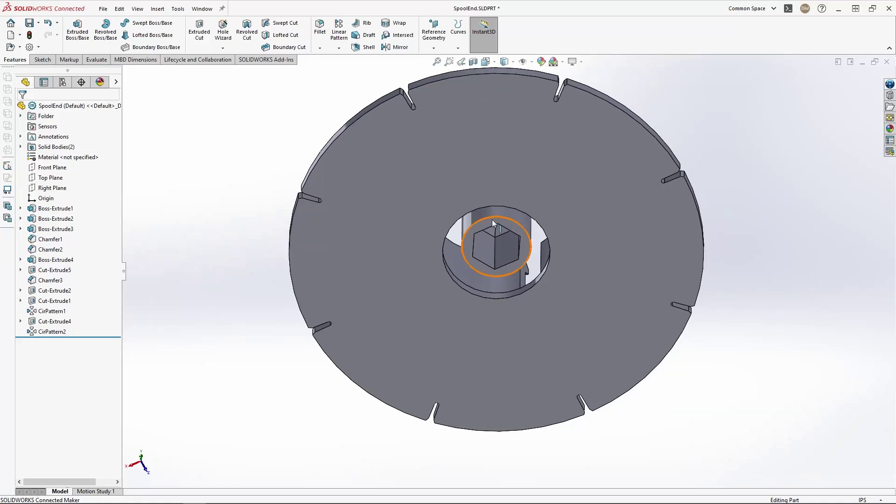
{"action": "left_click", "coordinate": [51, 291]}
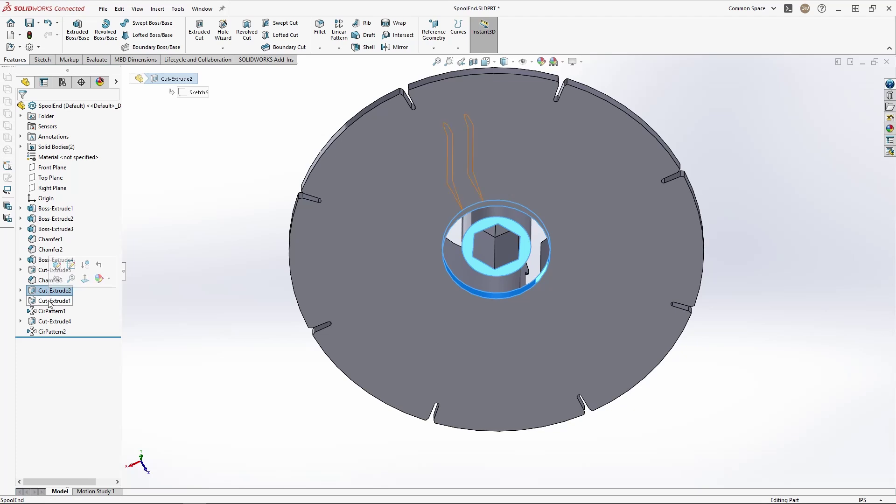
{"action": "left_click", "coordinate": [52, 300]}
{"action": "left_click", "coordinate": [42, 292]}
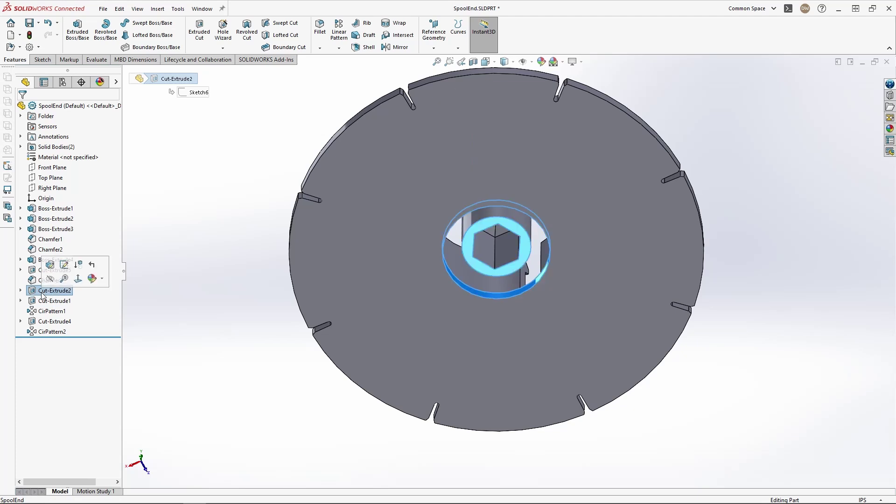
{"action": "key", "text": "Delete"}
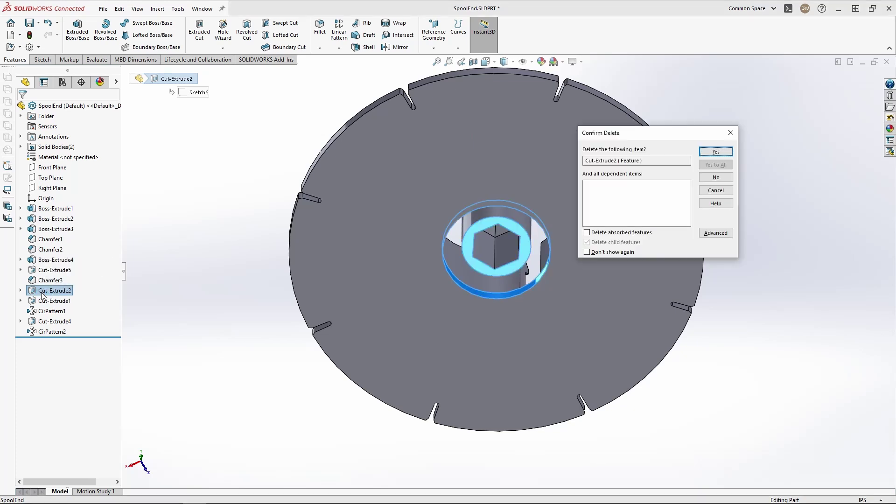
{"action": "left_click", "coordinate": [716, 152]}
Delete the leftover circle sketch (Sketch6) of the removed circular cut.
{"action": "mouse_move", "coordinate": [573, 264]}
{"action": "middle_mouse_down"}
{"action": "mouse_move", "coordinate": [567, 357]}
{"action": "mouse_move", "coordinate": [530, 307]}
{"action": "middle_mouse_up"}
{"action": "left_click", "coordinate": [48, 291]}
{"action": "key", "text": "Delete"}
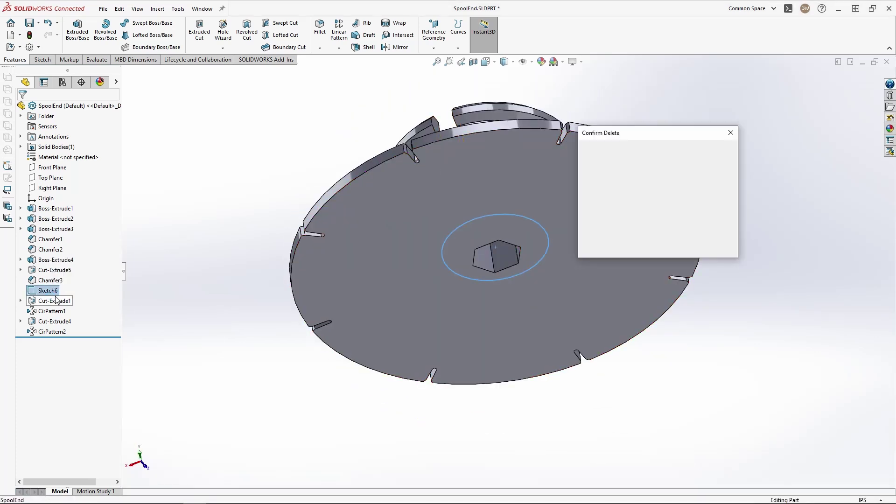
{"action": "left_click", "coordinate": [715, 152]}
Start a chamfer on the closed edge loop around the hex pocket's opening in the disc's underside.
{"action": "mouse_move", "coordinate": [560, 237]}
{"action": "middle_mouse_down"}
{"action": "mouse_move", "coordinate": [546, 360]}
{"action": "mouse_move", "coordinate": [555, 355]}
{"action": "mouse_move", "coordinate": [537, 138]}
{"action": "middle_mouse_up"}
{"action": "middle_click_drag", "start_coordinate": [533, 216], "coordinate": [519, 157]}
{"action": "scroll", "coordinate": [518, 222], "scroll_direction": "down", "scroll_amount": 2}
{"action": "scroll", "coordinate": [520, 226], "scroll_direction": "down", "scroll_amount": 2}
{"action": "middle_click_drag", "start_coordinate": [519, 227], "coordinate": [515, 181]}
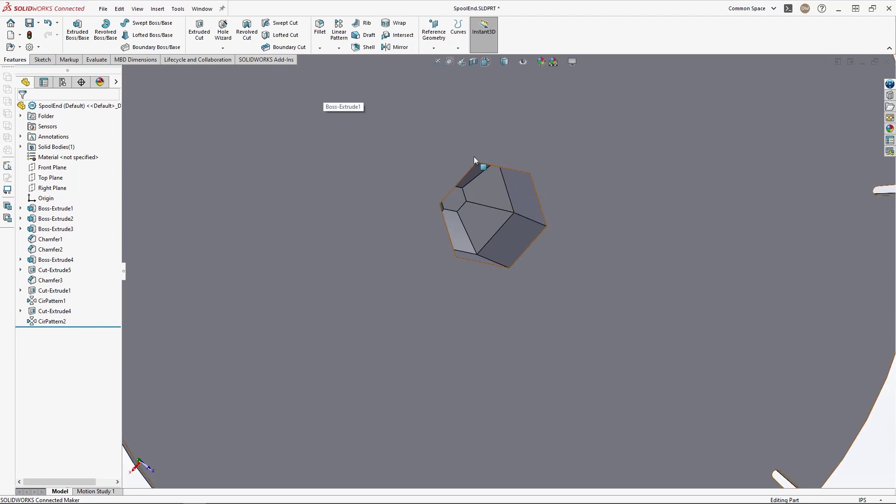
{"action": "scroll", "coordinate": [511, 171], "scroll_direction": "down", "scroll_amount": 2}
{"action": "scroll", "coordinate": [511, 171], "scroll_direction": "down", "scroll_amount": 2}
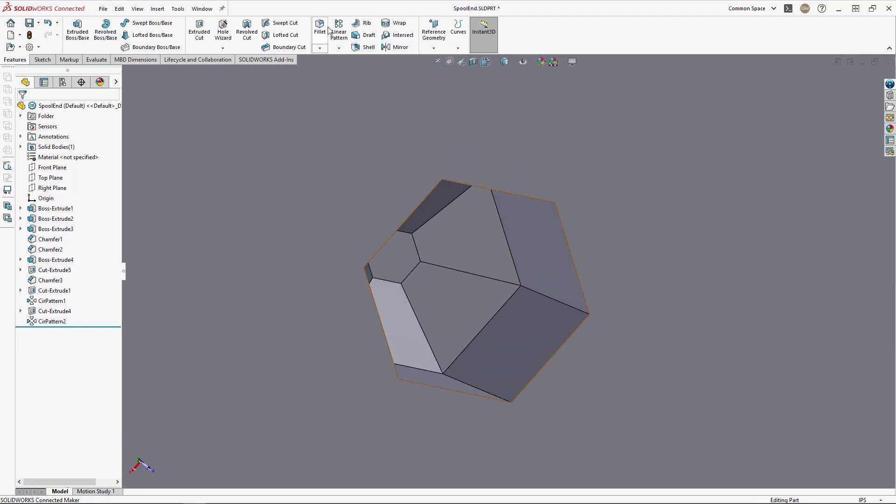
{"action": "left_click", "coordinate": [320, 47]}
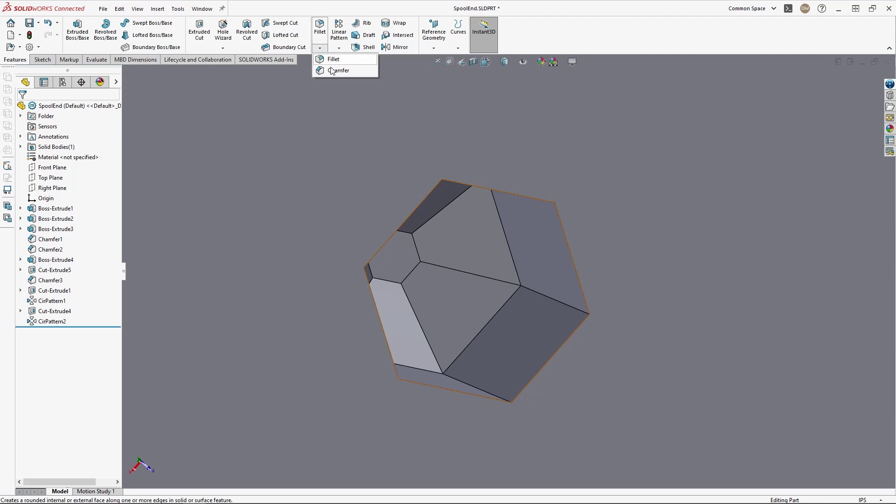
{"action": "right_click", "coordinate": [529, 198]}
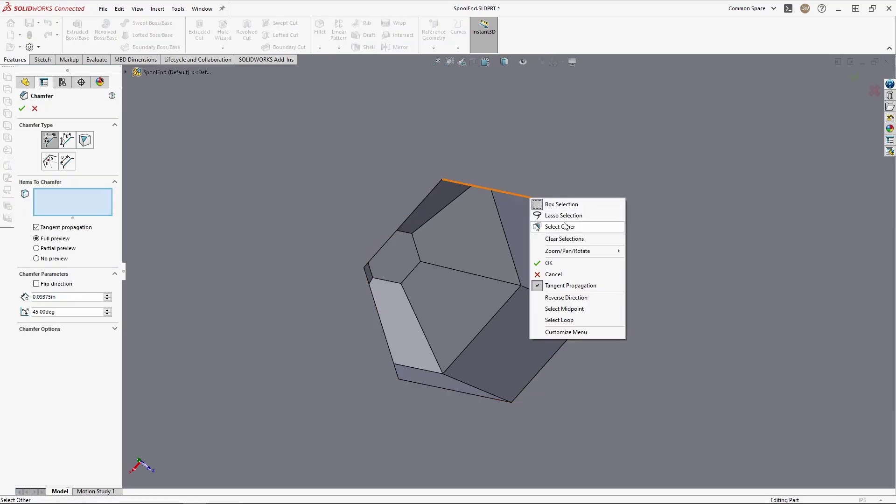
{"action": "left_click", "coordinate": [573, 320]}
{"action": "middle_click_drag", "start_coordinate": [507, 195], "coordinate": [505, 143]}
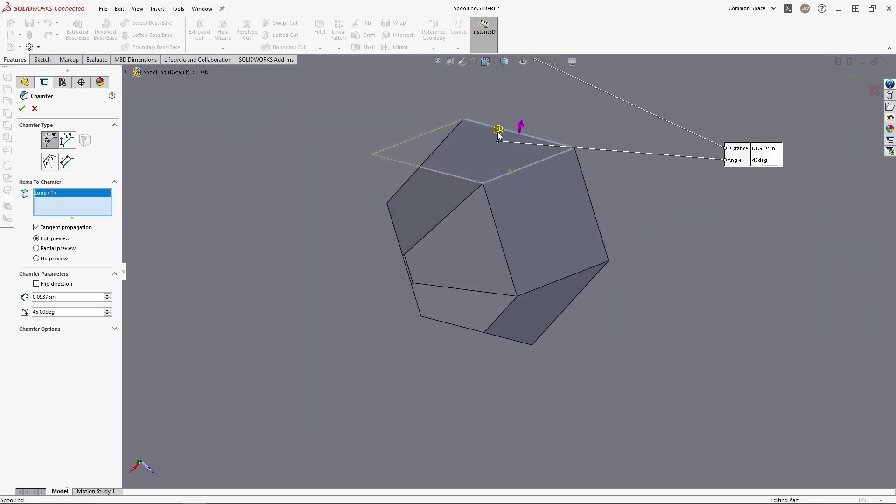
{"action": "left_click", "coordinate": [498, 133]}
{"action": "scroll", "coordinate": [548, 166], "scroll_direction": "up", "scroll_amount": 4}
{"action": "middle_click_drag", "start_coordinate": [501, 206], "coordinate": [464, 161]}
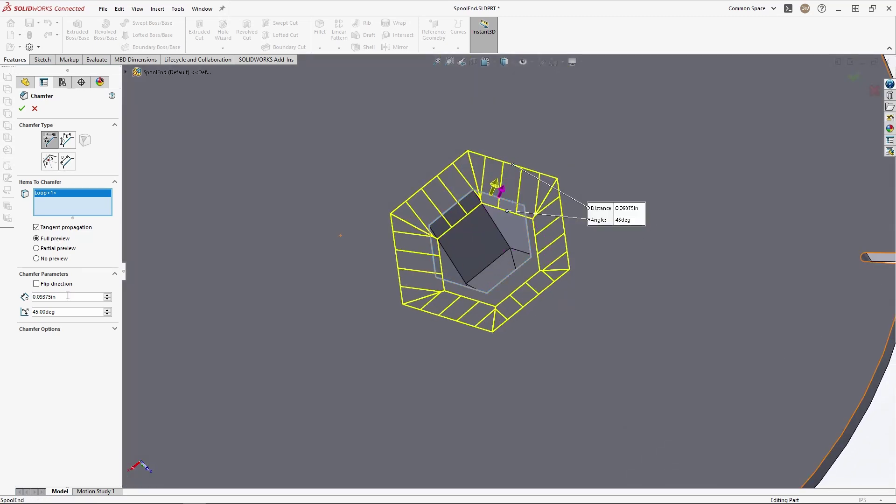
Set the distance of the pocket opening's chamfer to 0.02 in, keep the angle at 45 degrees, and create it.
{"action": "type", "text": ".02"}
{"action": "key", "text": "Tab"}
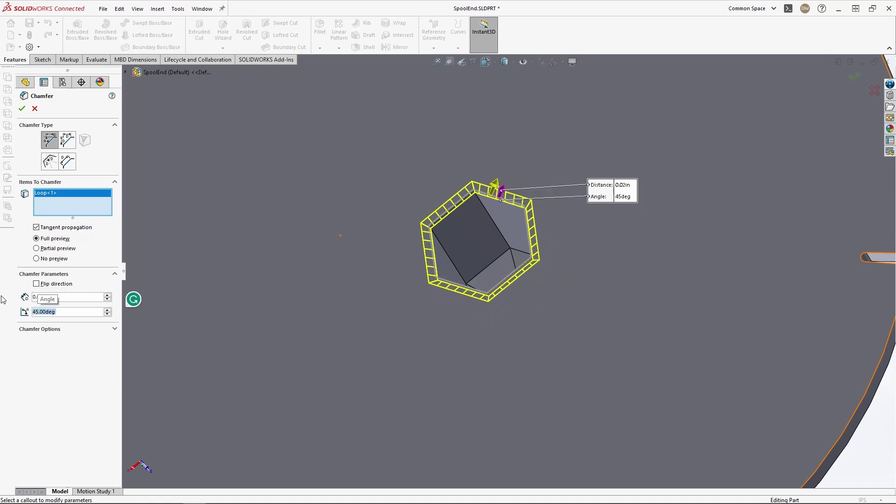
{"action": "left_click", "coordinate": [854, 76]}
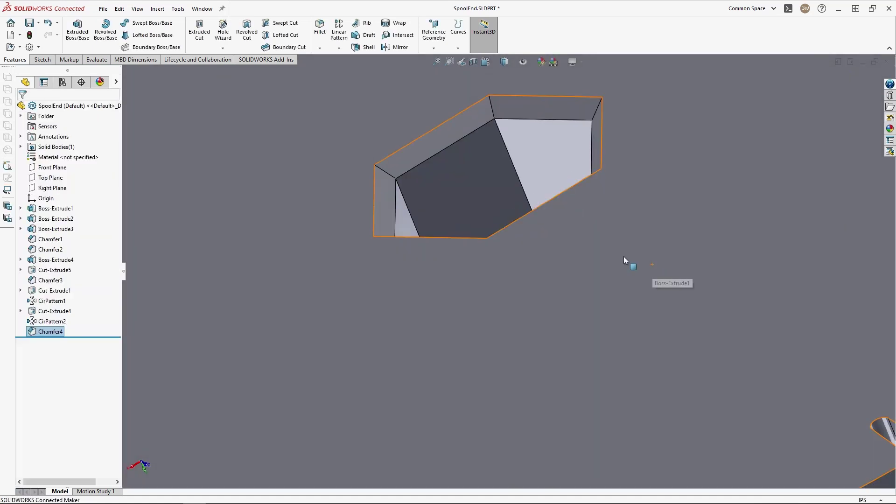
Section the part view along the Front Plane with zero offset to expose the boss and hex pocket.
{"action": "middle_click_drag", "start_coordinate": [623, 256], "coordinate": [538, 276]}
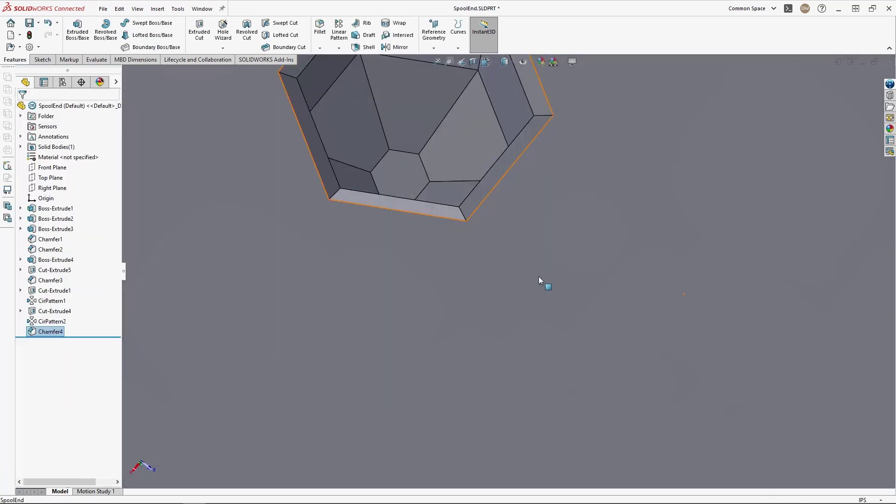
{"action": "scroll", "coordinate": [509, 256], "scroll_direction": "up", "scroll_amount": 6}
{"action": "middle_click_drag", "start_coordinate": [497, 227], "coordinate": [544, 330]}
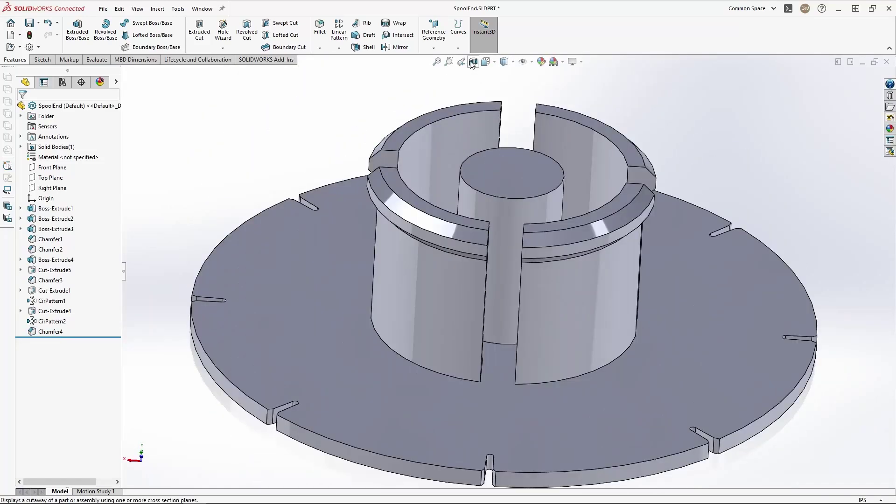
{"action": "left_click", "coordinate": [472, 62]}
{"action": "middle_click_drag", "start_coordinate": [560, 227], "coordinate": [499, 140]}
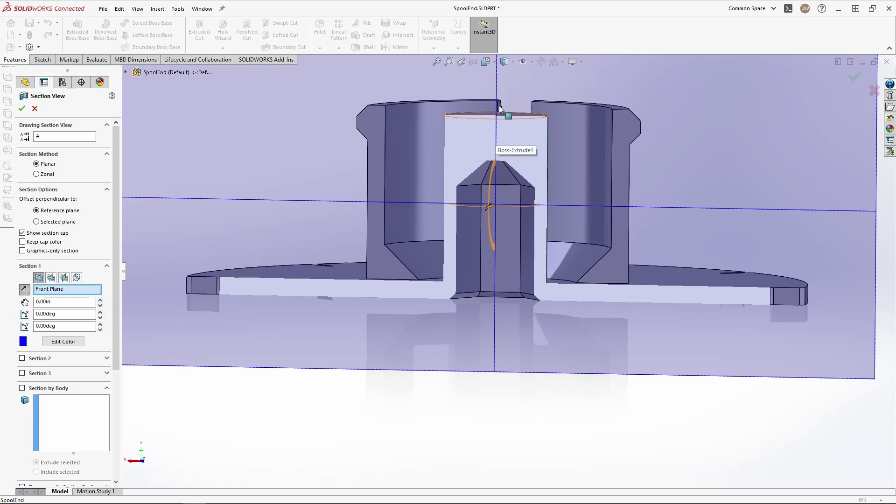
{"action": "left_click", "coordinate": [853, 77]}
Reduce the central boss's extrusion height to 0.55 in.
{"action": "middle_click_drag", "start_coordinate": [530, 186], "coordinate": [495, 185]}
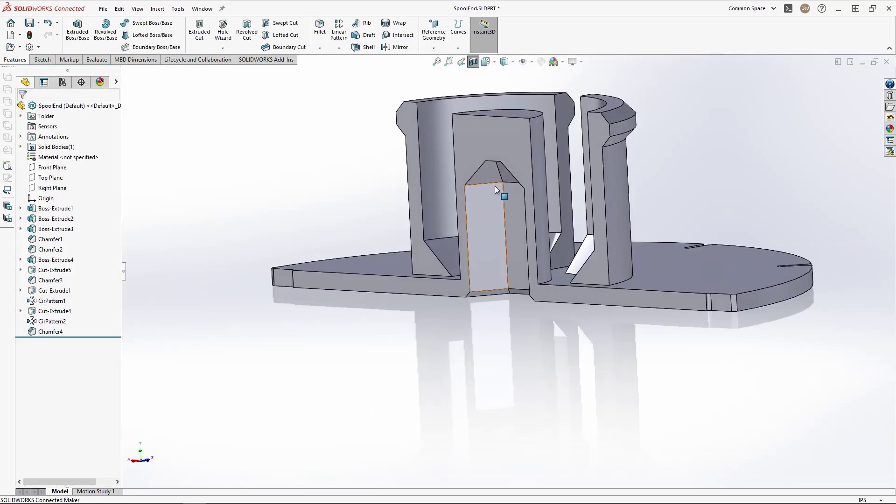
{"action": "left_click", "coordinate": [536, 174]}
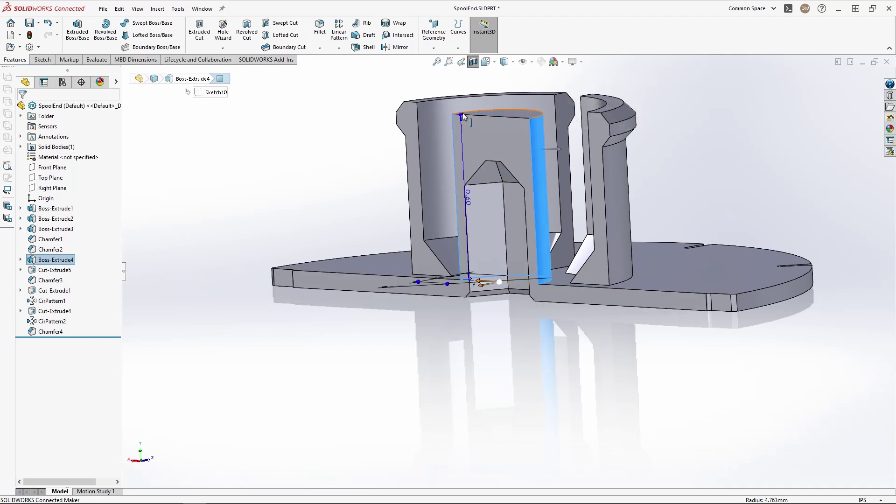
{"action": "left_click_drag", "start_coordinate": [459, 115], "coordinate": [474, 134]}
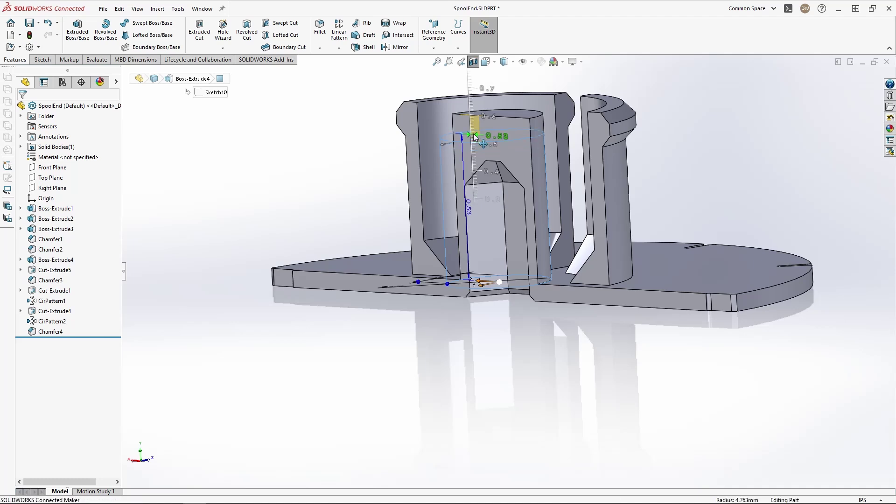
{"action": "mouse_move", "coordinate": [473, 134]}
{"action": "left_mouse_down"}
{"action": "mouse_move", "coordinate": [473, 121]}
{"action": "mouse_move", "coordinate": [469, 129]}
{"action": "left_mouse_up"}
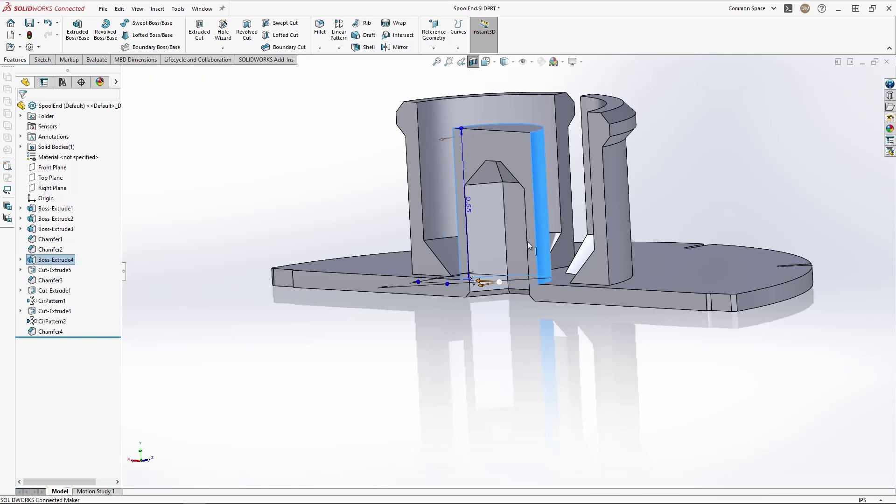
Deepen the hex pocket cut slightly toward the closed end of the central boss.
{"action": "middle_click_drag", "start_coordinate": [504, 233], "coordinate": [485, 235]}
{"action": "left_click", "coordinate": [486, 235]}
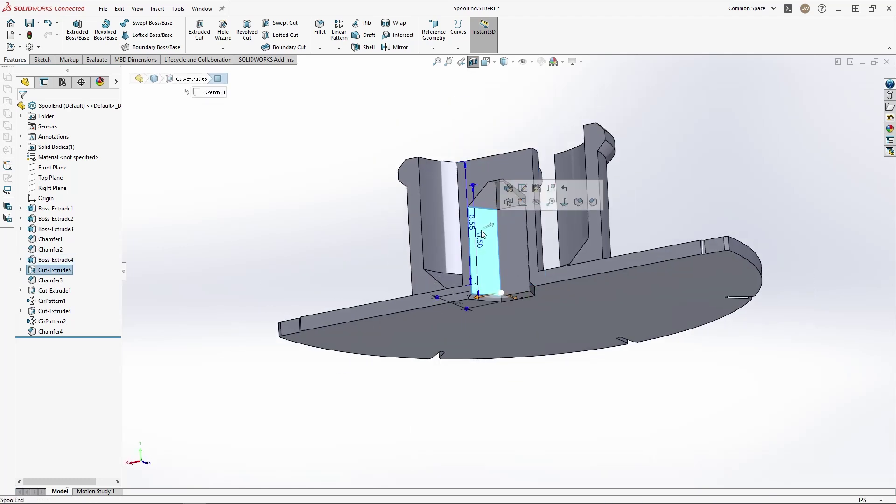
{"action": "left_click_drag", "start_coordinate": [473, 186], "coordinate": [472, 173]}
{"action": "left_click", "coordinate": [641, 203]}
Turn off the section view to show the whole part.
{"action": "middle_click_drag", "start_coordinate": [641, 203], "coordinate": [584, 301]}
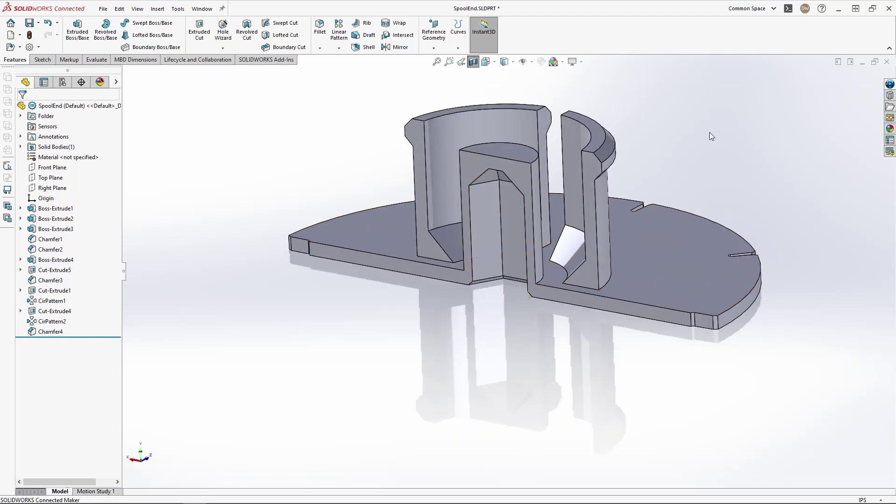
{"action": "left_click", "coordinate": [472, 61]}
{"action": "middle_click_drag", "start_coordinate": [672, 123], "coordinate": [665, 257]}
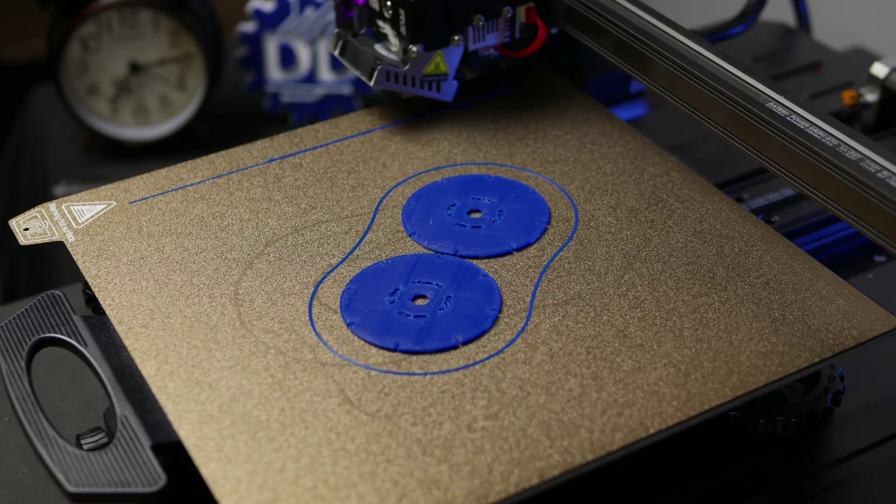